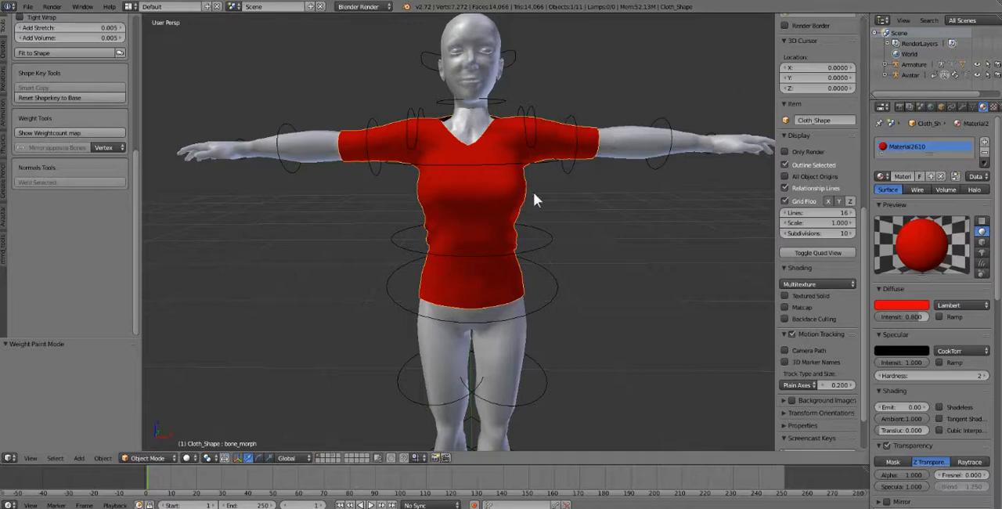
Step: Select the red shirt mesh and expand the Avatar tools' Appearance settings to reach the body sliders
right_click(485, 208)
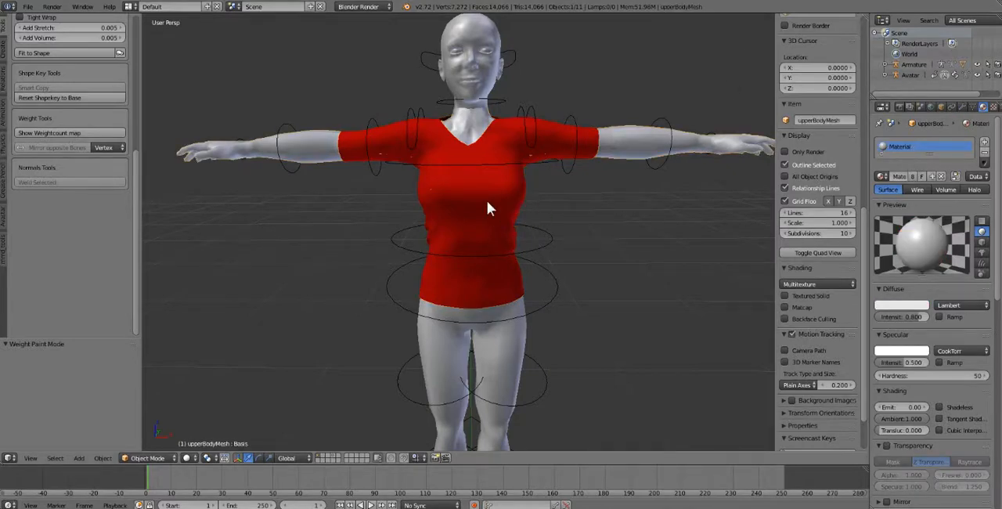
right_click(499, 207)
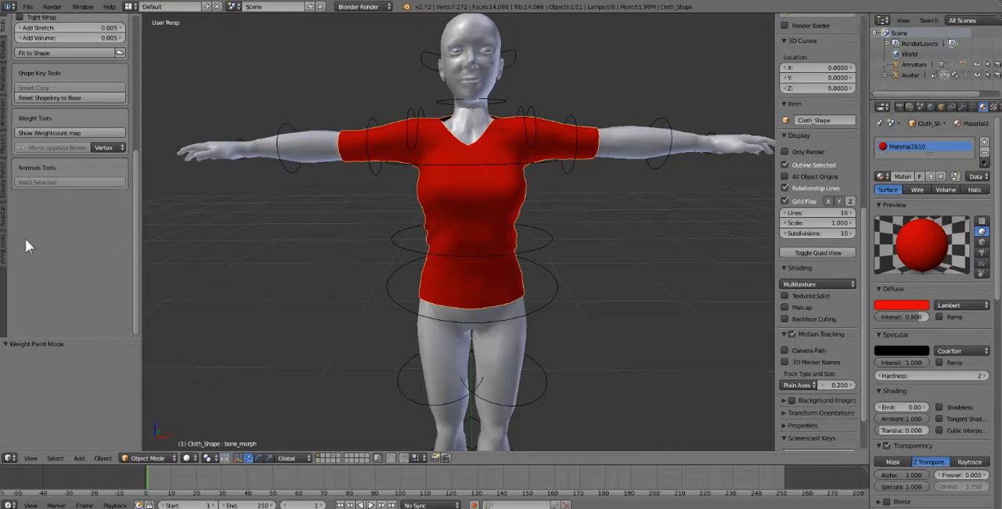
left_click(6, 225)
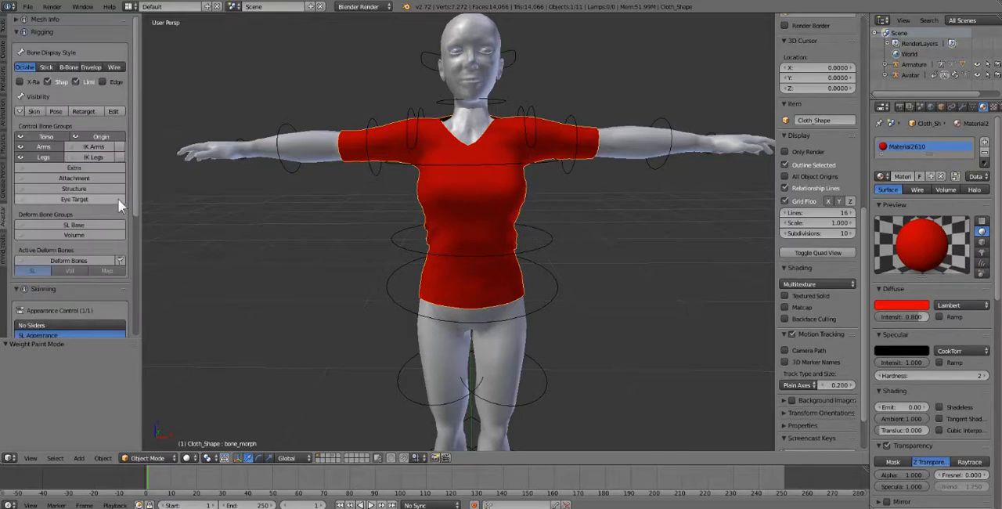
scroll(59, 227, "down", 5)
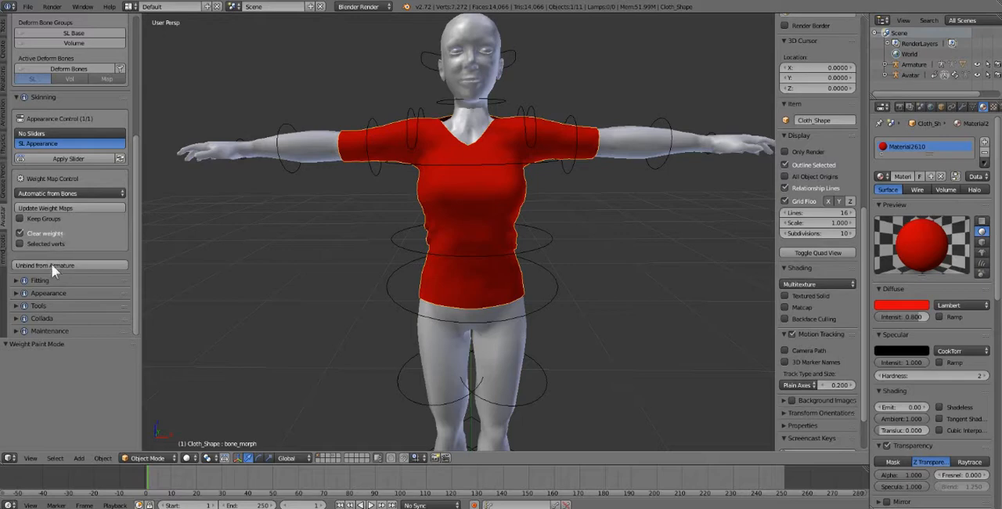
left_click(41, 292)
scroll(73, 235, "down", 2)
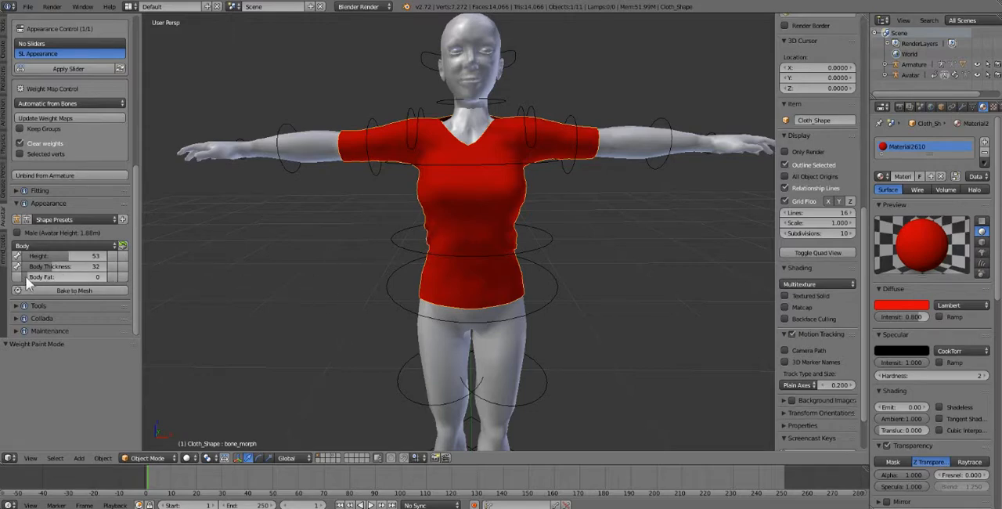
Step: Try higher Body Fat and Body Thickness values on the avatar to test the shirt's fit, restoring the default shape
left_click_drag(28, 279, 110, 273)
mouse_move(26, 278)
left_mouse_down()
mouse_move(8, 280)
mouse_move(122, 274)
mouse_move(29, 281)
left_mouse_up()
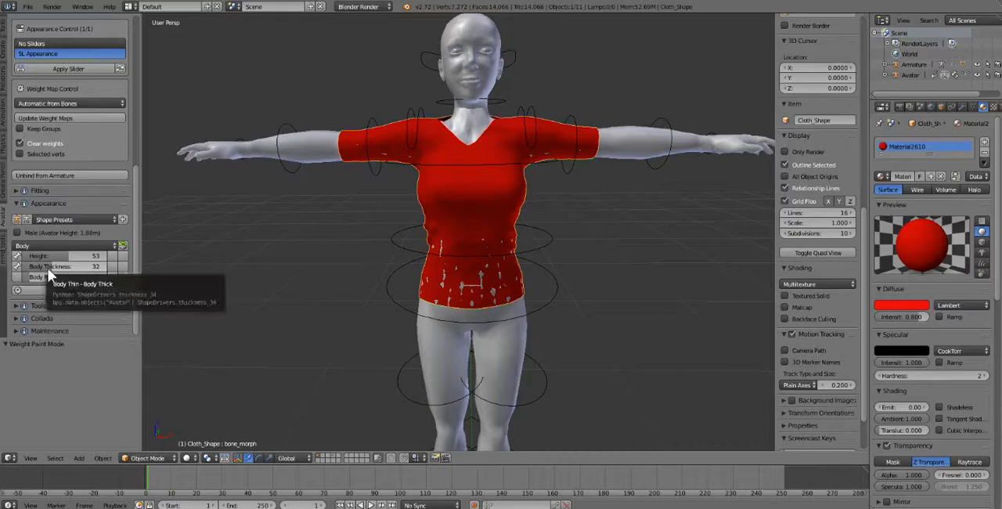
left_click_drag(75, 266, 85, 265)
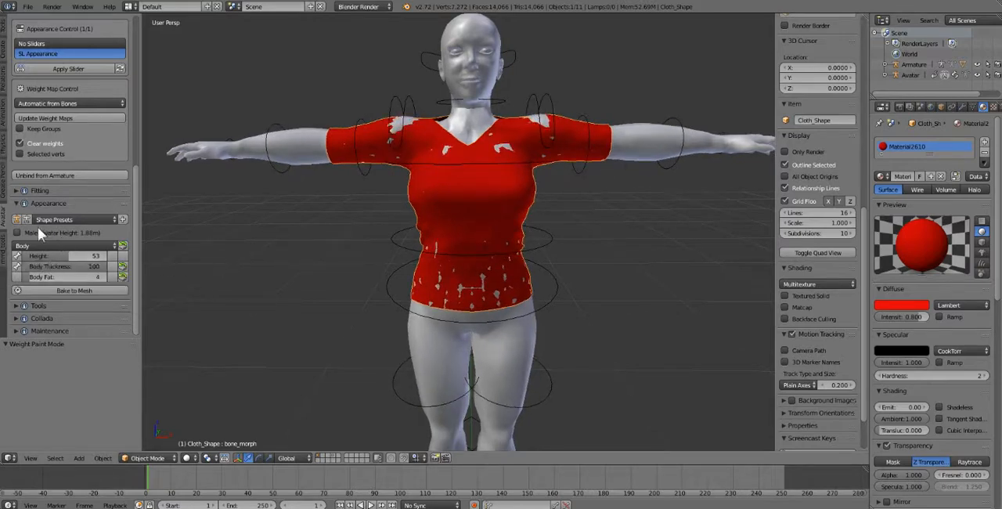
left_click(16, 221)
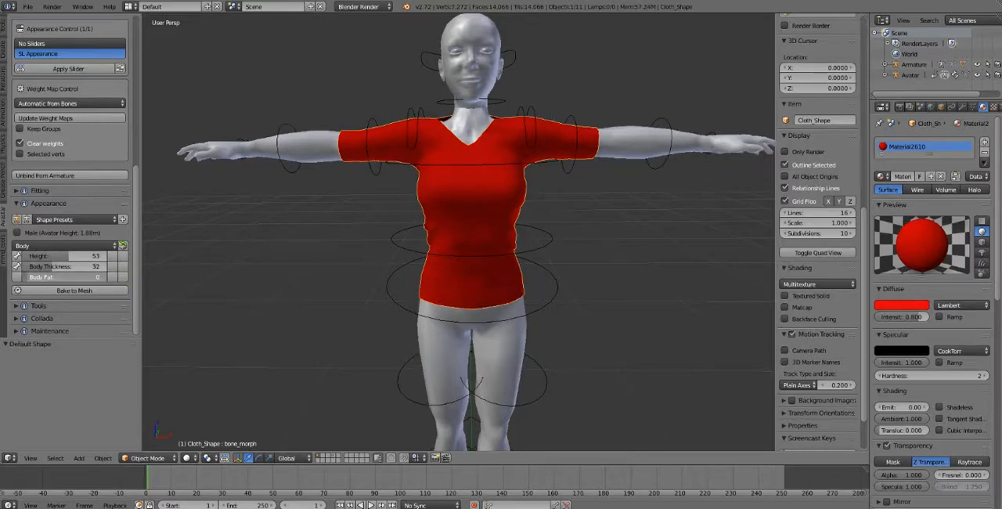
left_click(58, 274)
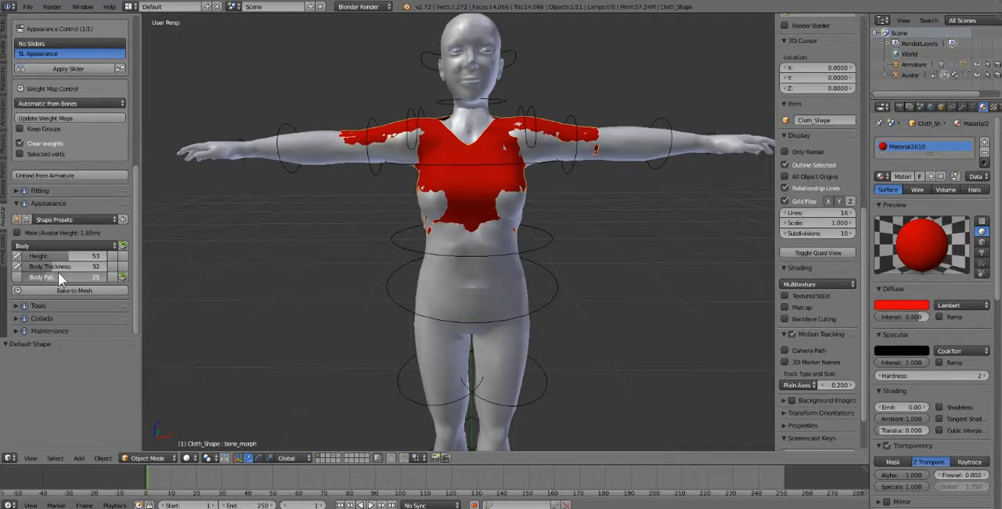
left_click(28, 219)
Step: Switch the avatar's appearance sliders to the Torso section
left_click(73, 218)
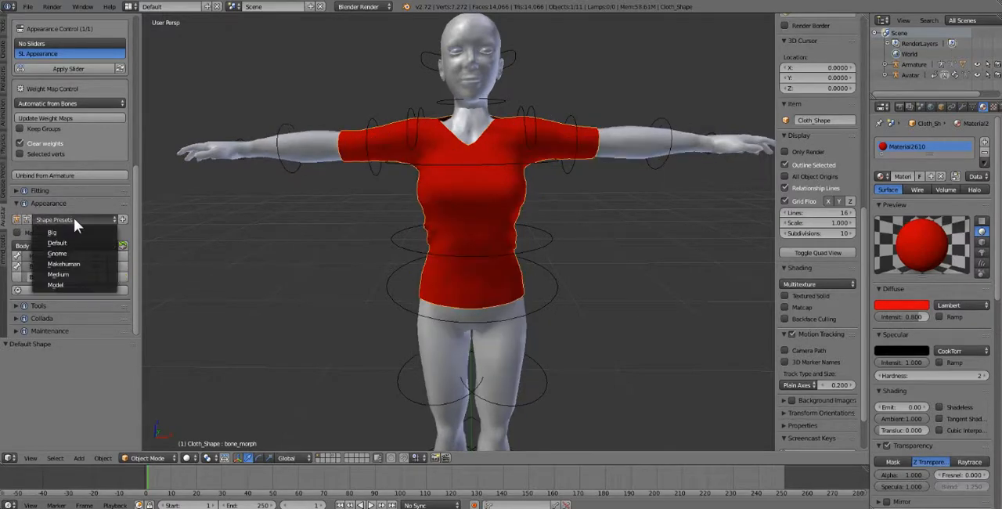
left_click(31, 245)
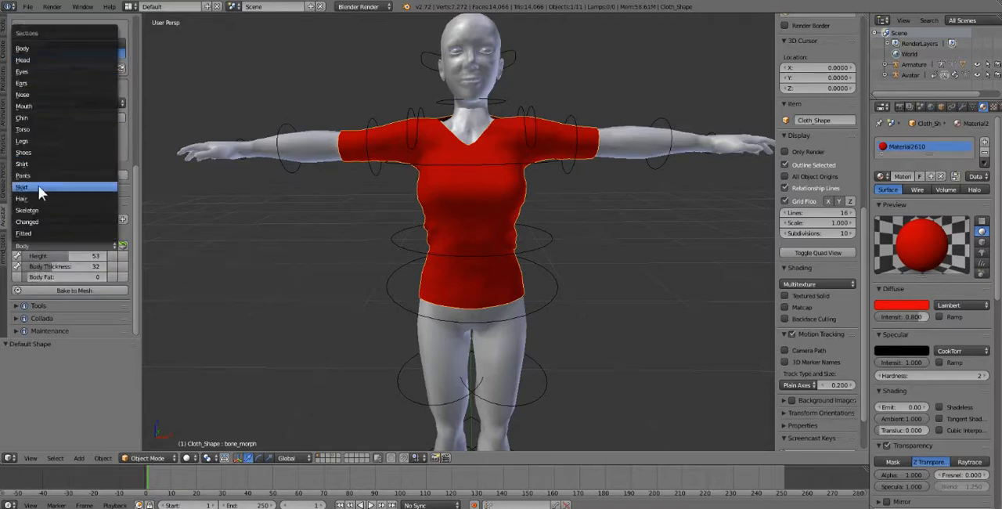
left_click(54, 129)
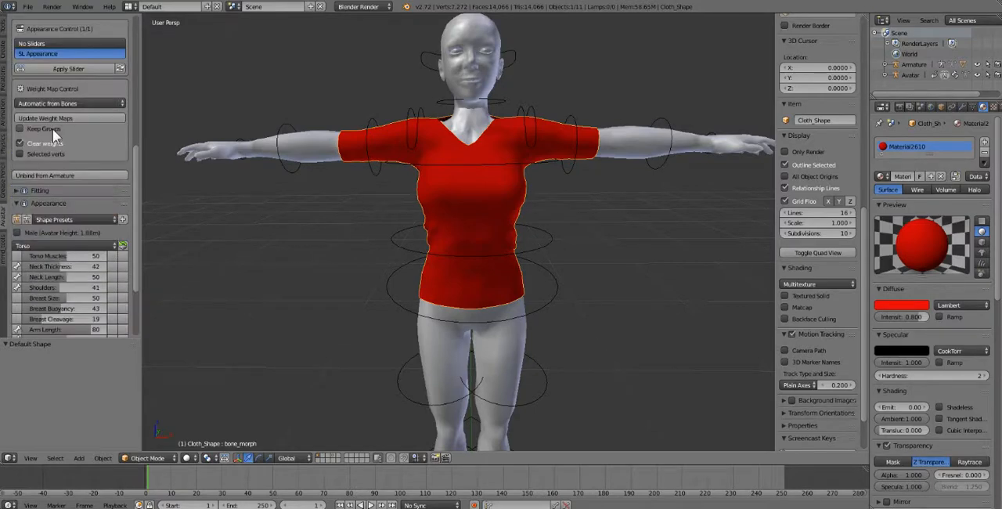
scroll(75, 258, "down", 2)
scroll(75, 258, "down", 2)
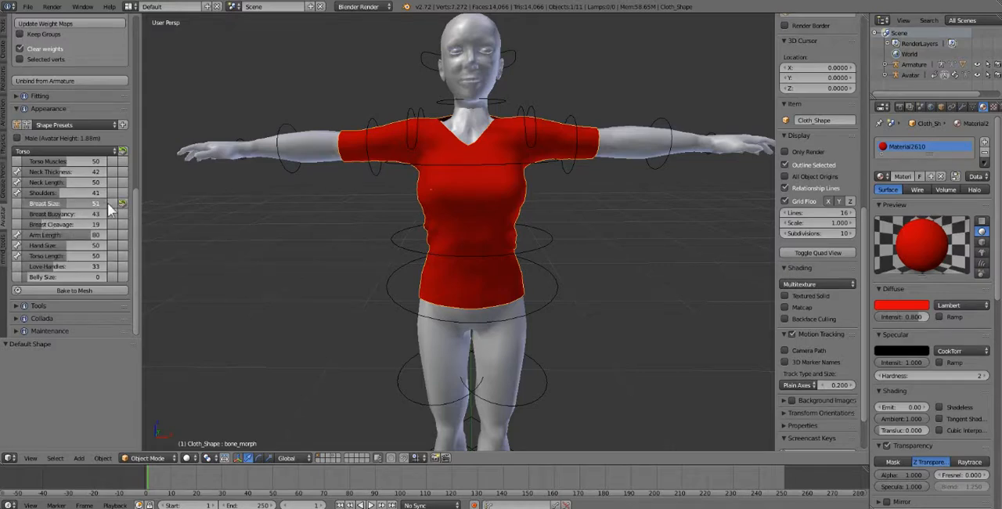
Step: Set Breast Size to 100 and try moving the shirt sideways off the body, undoing the move
left_click_drag(107, 203, 175, 204)
key("g")
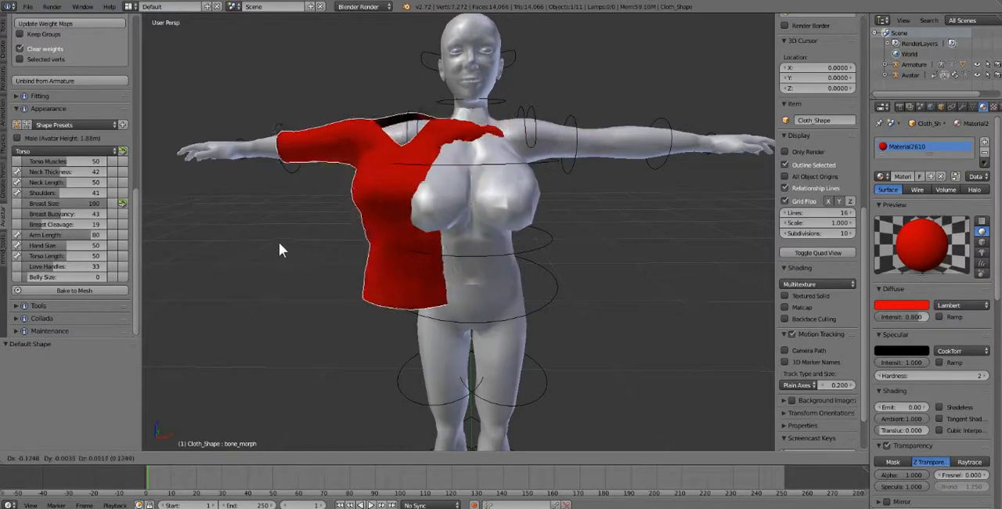
left_click(269, 245)
key("ctrl+z")
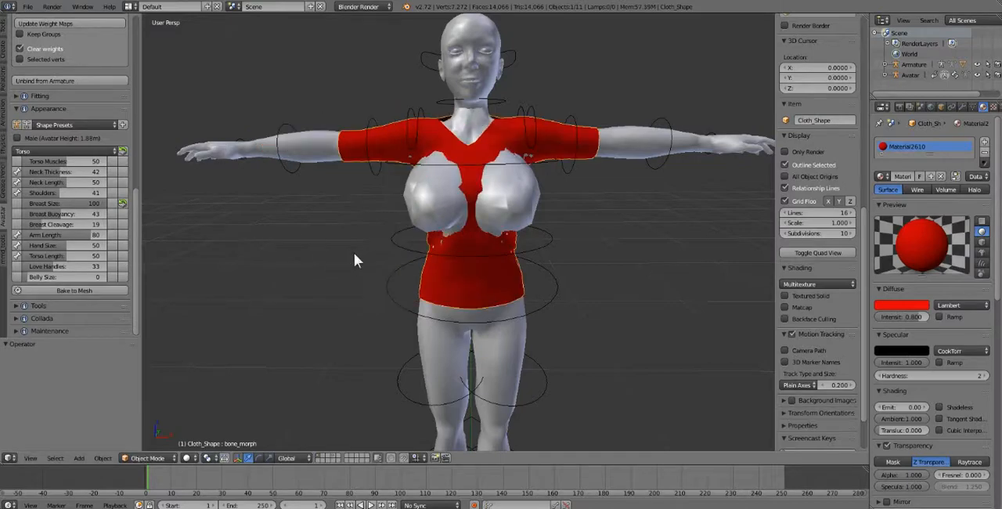
Step: Inspect the shirt's fit from an angle, reduce Breast Size, and reset the avatar to its default shape
middle_click_drag(540, 216, 410, 259)
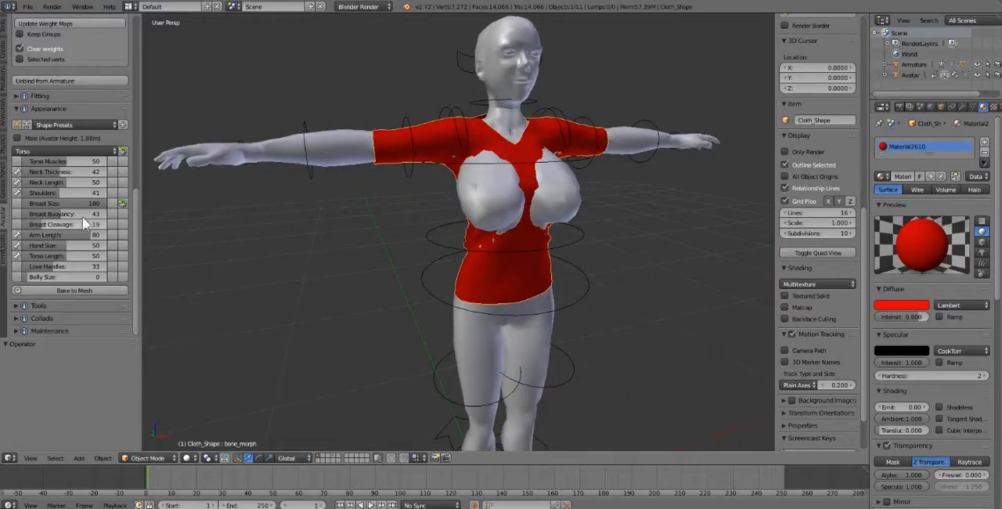
left_click_drag(102, 204, 86, 204)
left_click(16, 125)
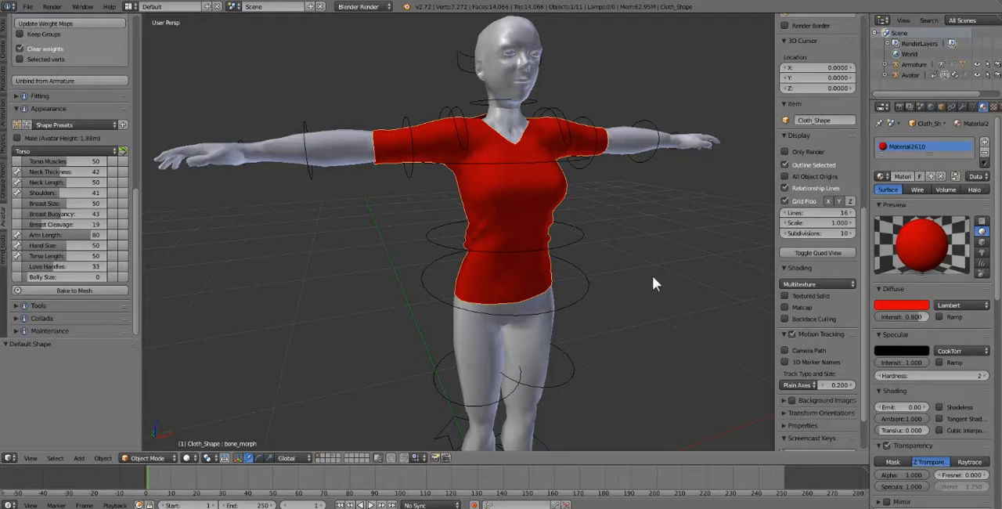
Step: Select the avatar's armature and switch it from Pose Mode to Object Mode
middle_click_drag(627, 266, 590, 235)
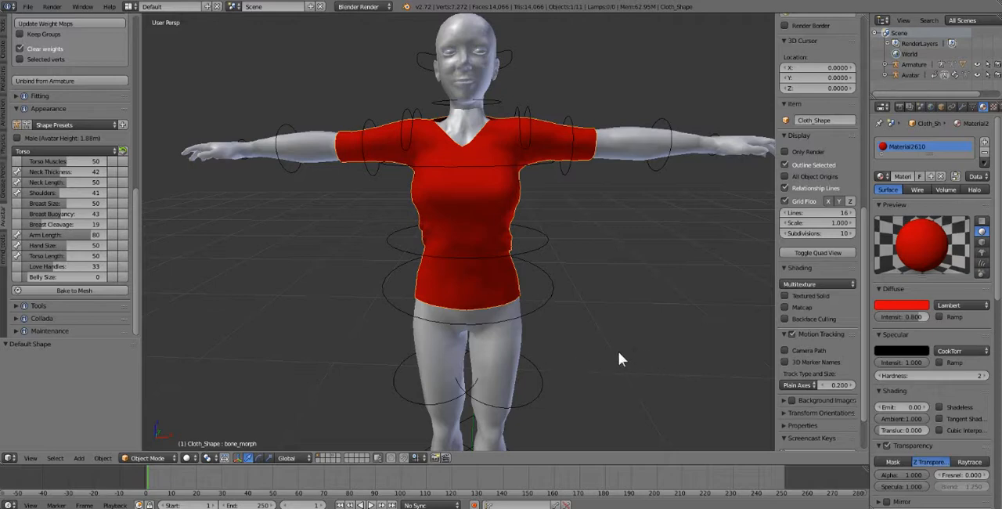
middle_click_drag(668, 377, 630, 362)
right_click(540, 229)
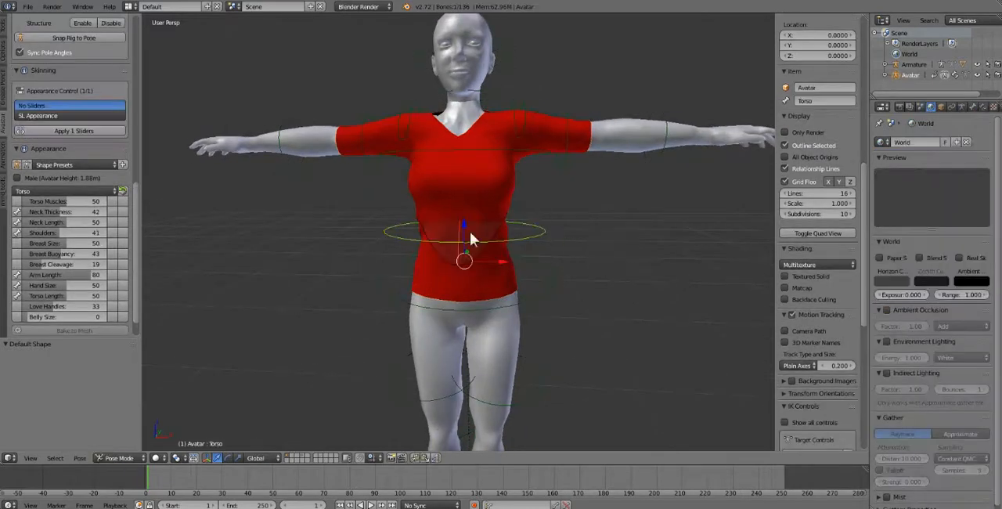
left_click(109, 455)
left_click(118, 445)
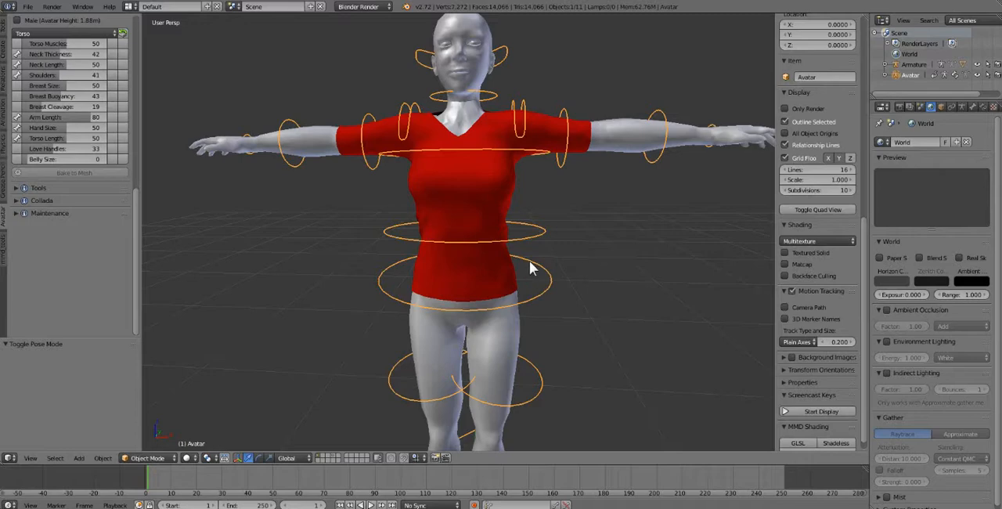
Step: Start the Screencast Keys display and set its mouse display to Text
middle_click_drag(555, 290, 562, 311)
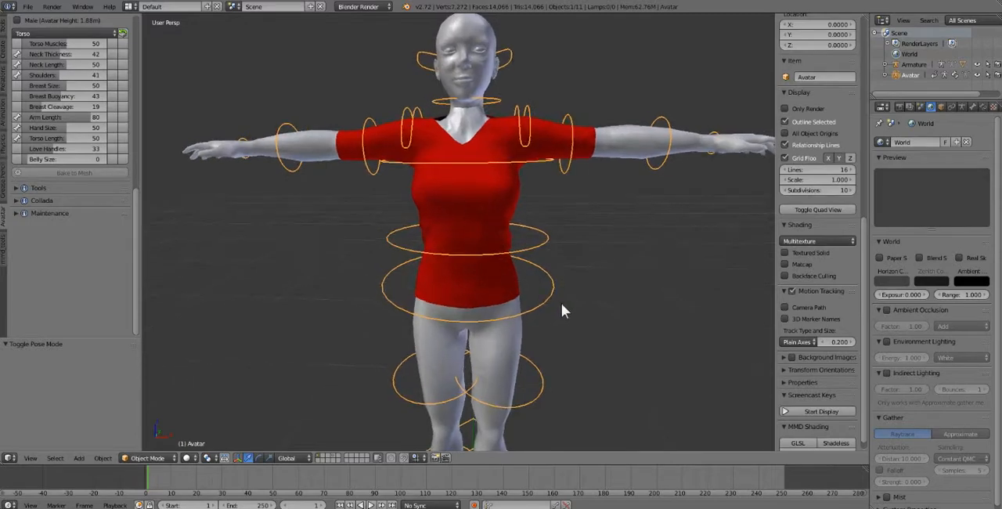
left_click(817, 407)
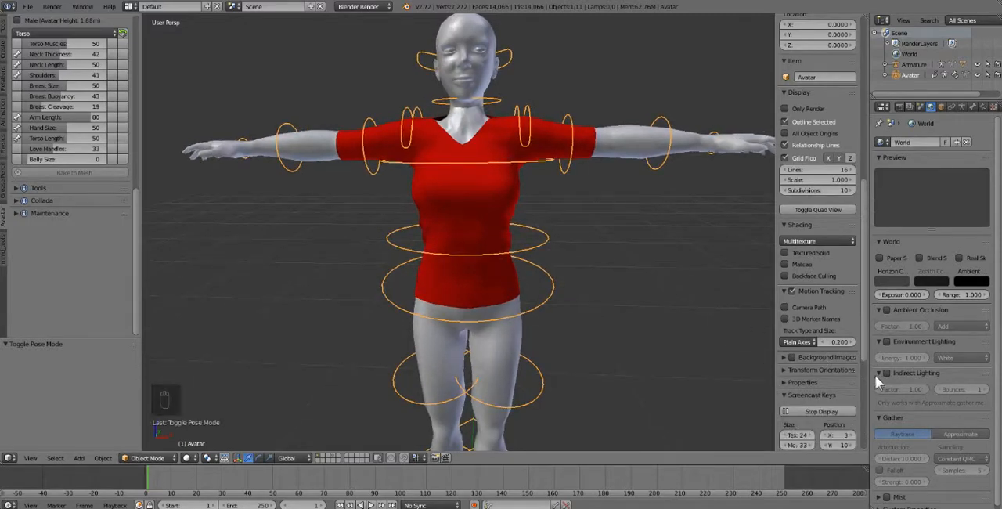
scroll(843, 388, "down", 2)
left_click(818, 427)
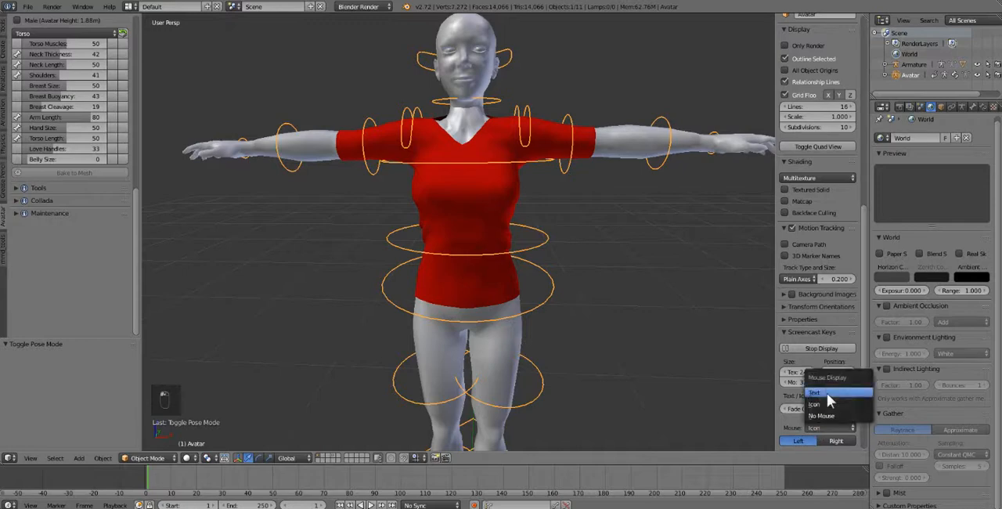
left_click(827, 393)
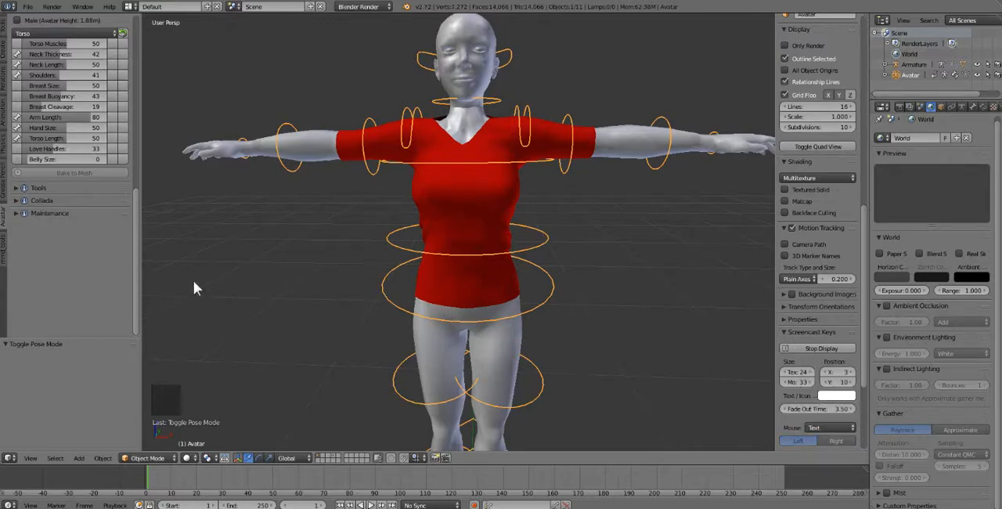
Step: Apply the Skin visibility preset in the Avatar rigging tools to show the armature's deform bones
middle_click_drag(354, 272, 391, 310)
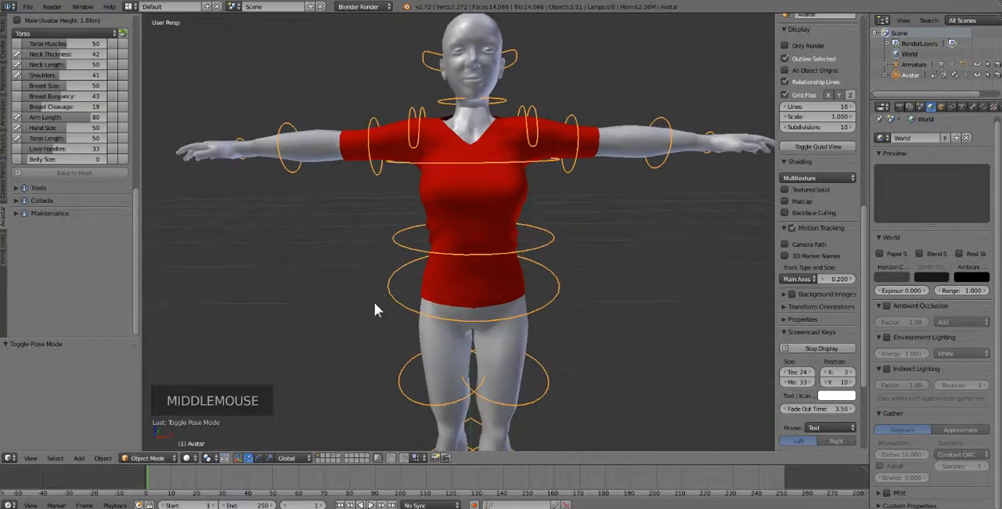
middle_click_drag(385, 249, 530, 251)
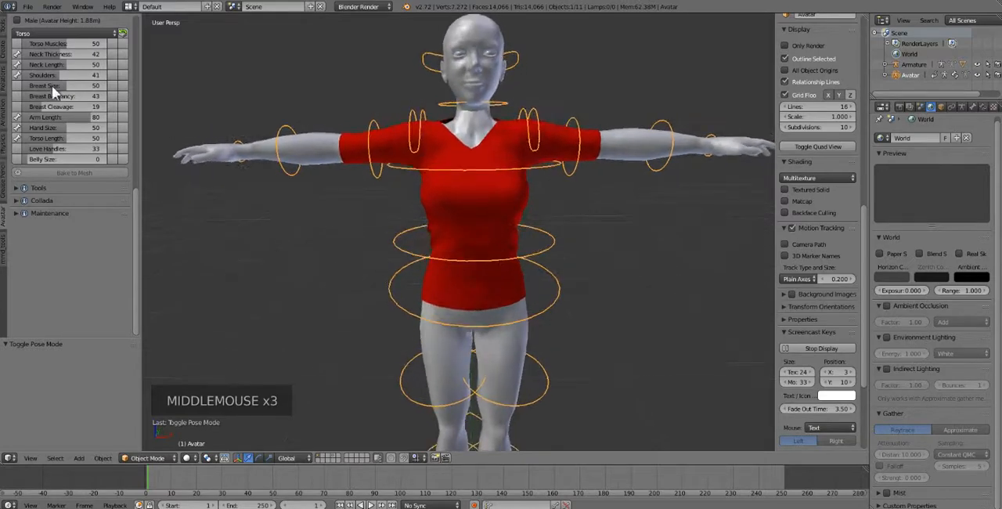
left_click(4, 28)
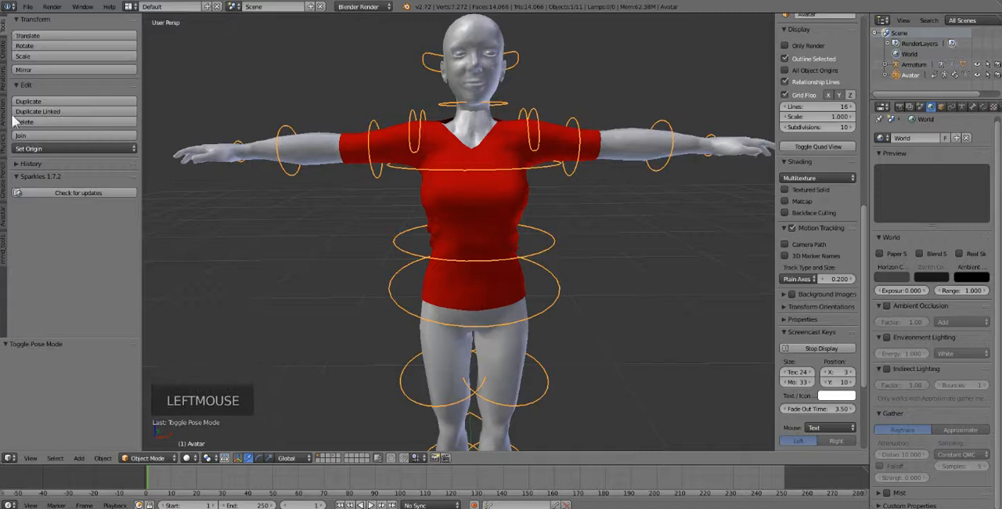
left_click(4, 220)
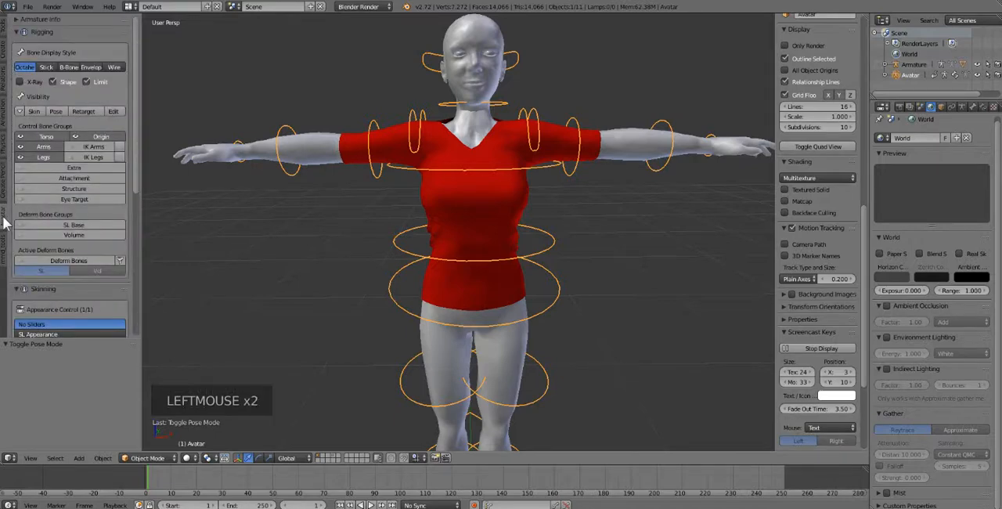
left_click(61, 108)
left_click(61, 108)
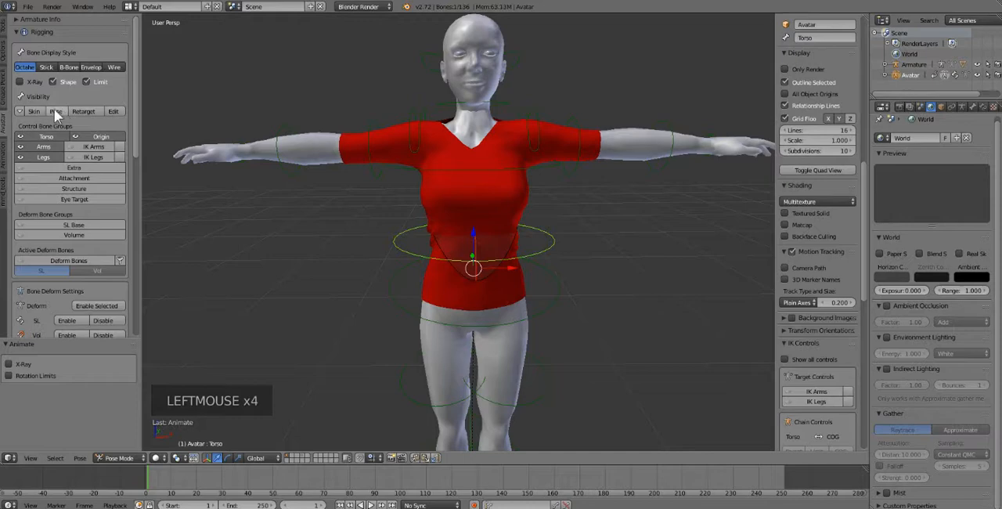
left_click(36, 112)
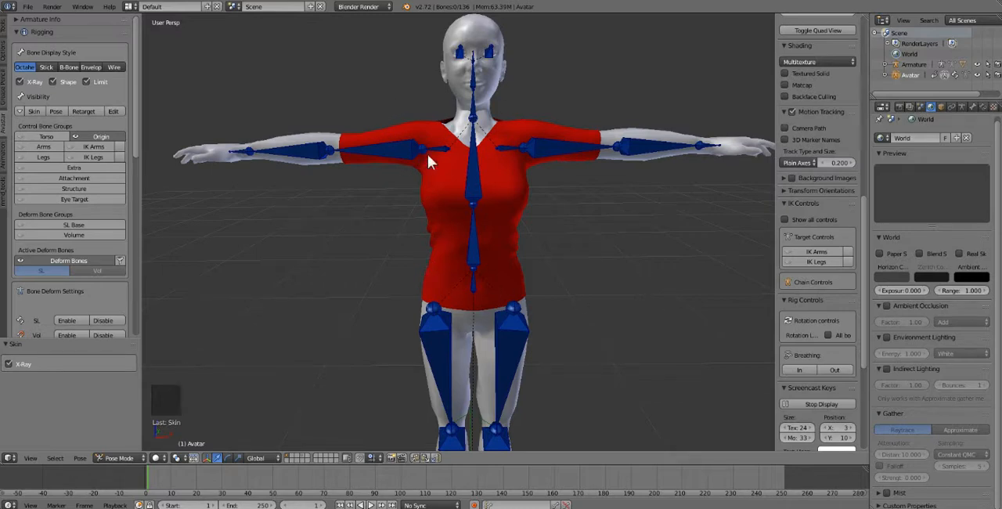
Step: Select the red shirt mesh and switch it to Weight Paint mode
right_click(434, 184)
right_click(427, 199)
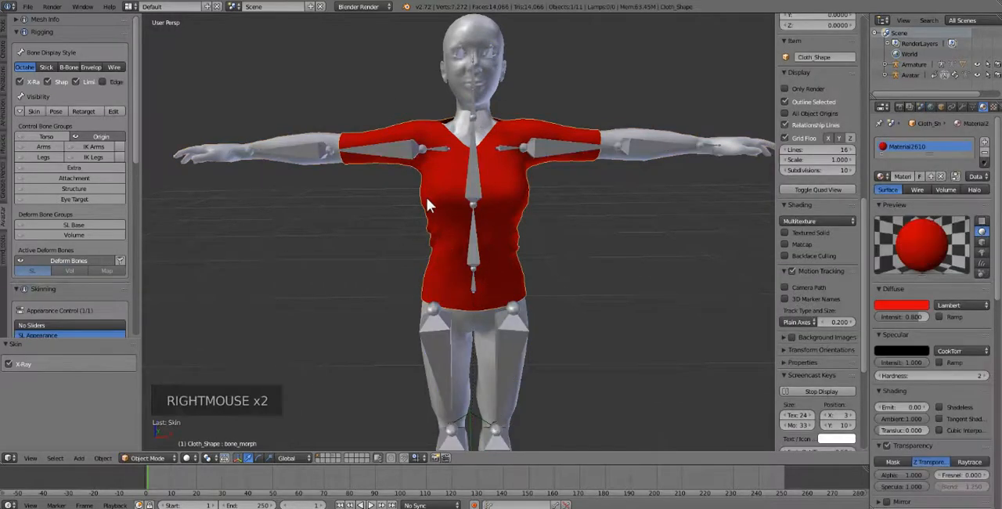
left_click(146, 458)
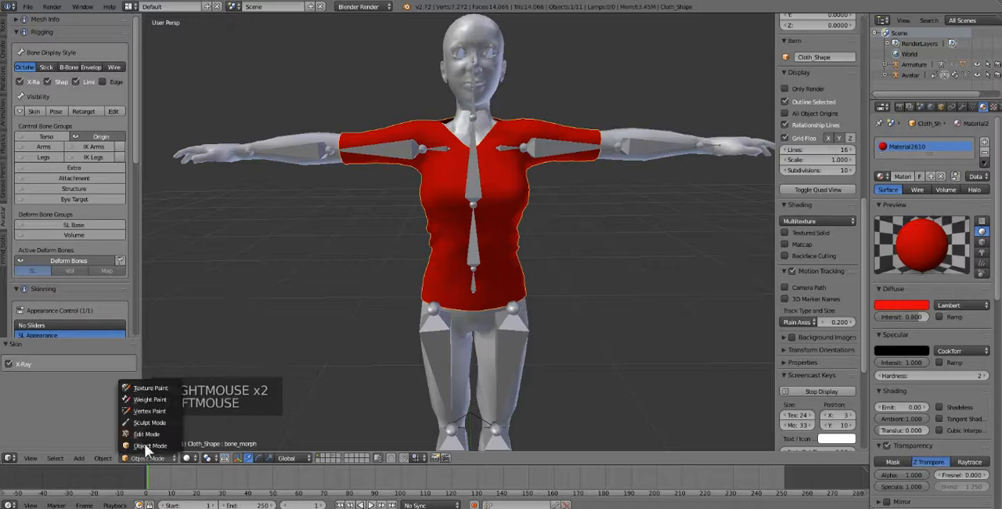
left_click(149, 400)
middle_click(408, 280)
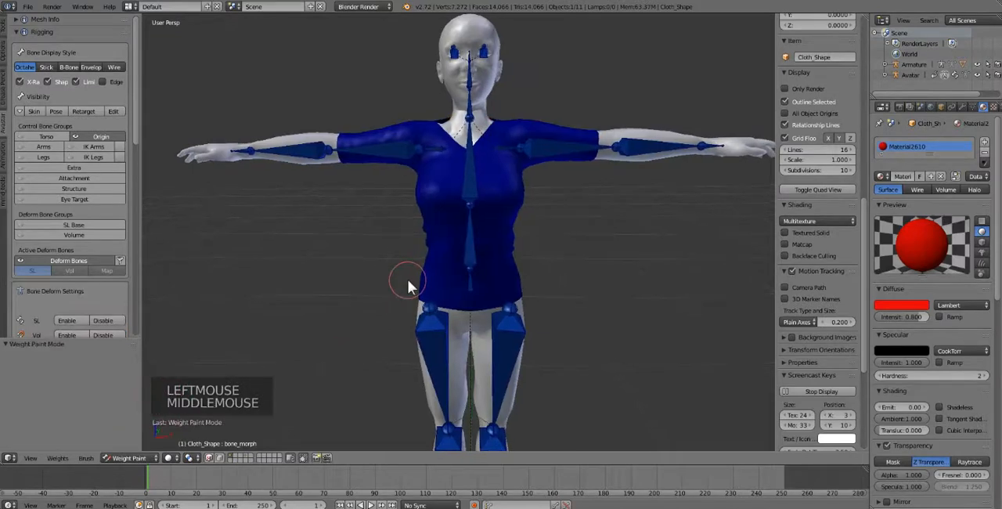
middle_click_drag(412, 278, 403, 280)
Step: Collapse the Skinning and Appearance sections of the Avatar tools and expand the Fitting section
scroll(423, 294, "down", 1)
scroll(430, 302, "up", 1)
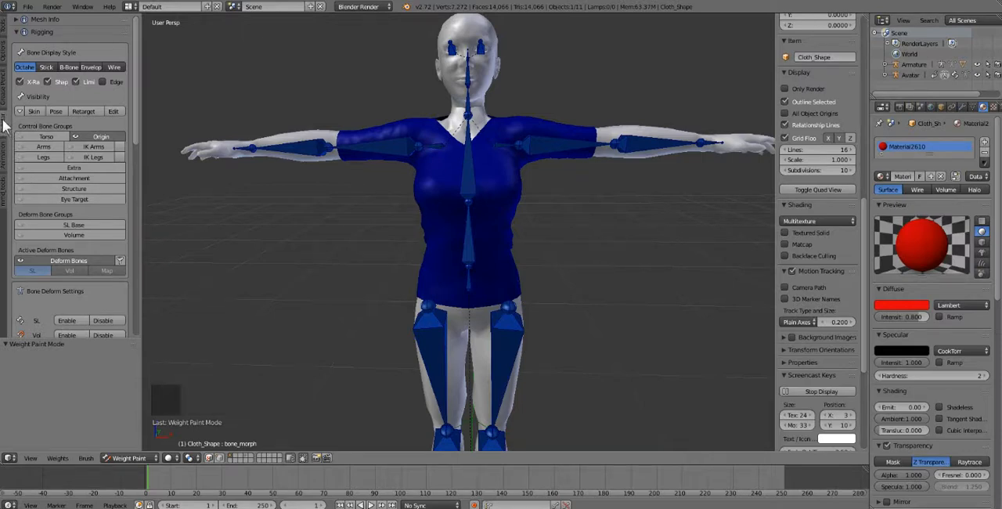
scroll(87, 98, "down", 17)
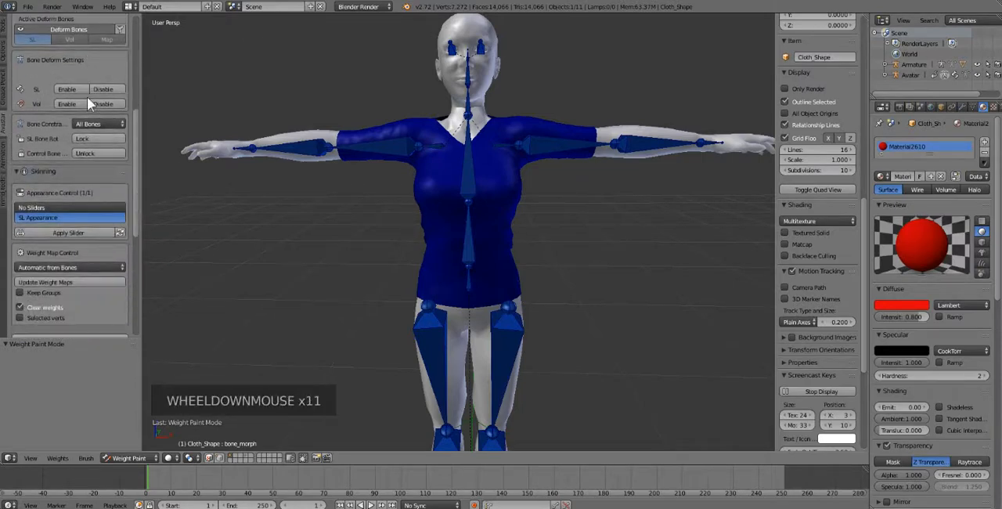
scroll(87, 96, "down", 11)
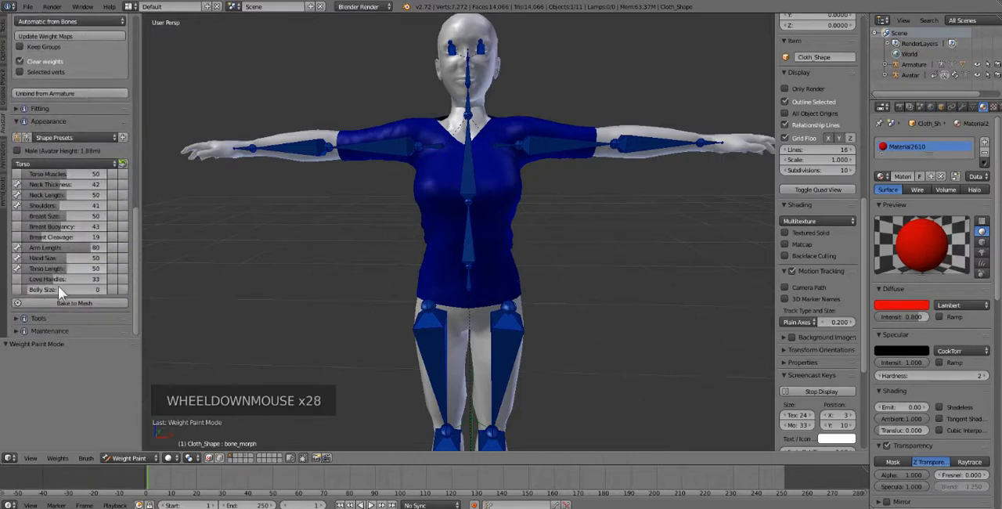
scroll(68, 227, "up", 18)
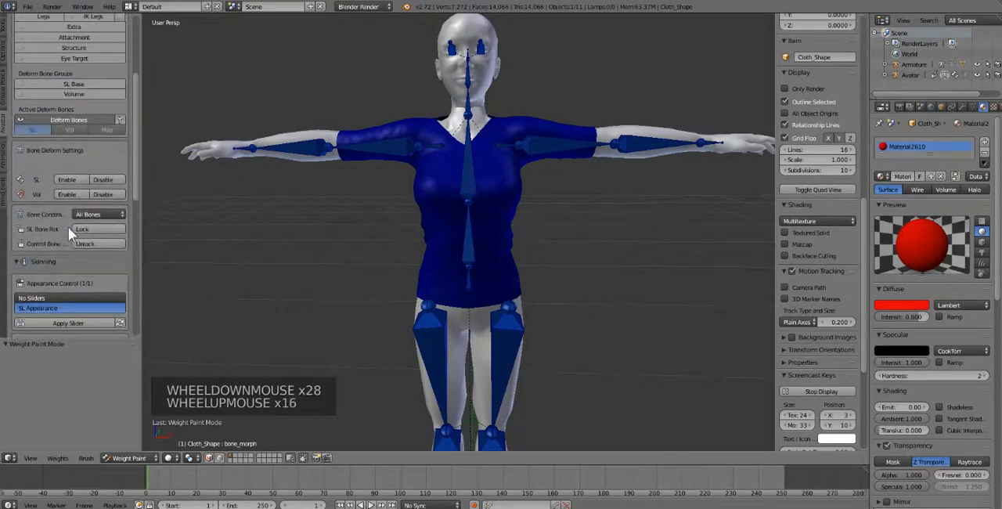
scroll(53, 123, "up", 4)
scroll(43, 176, "down", 7)
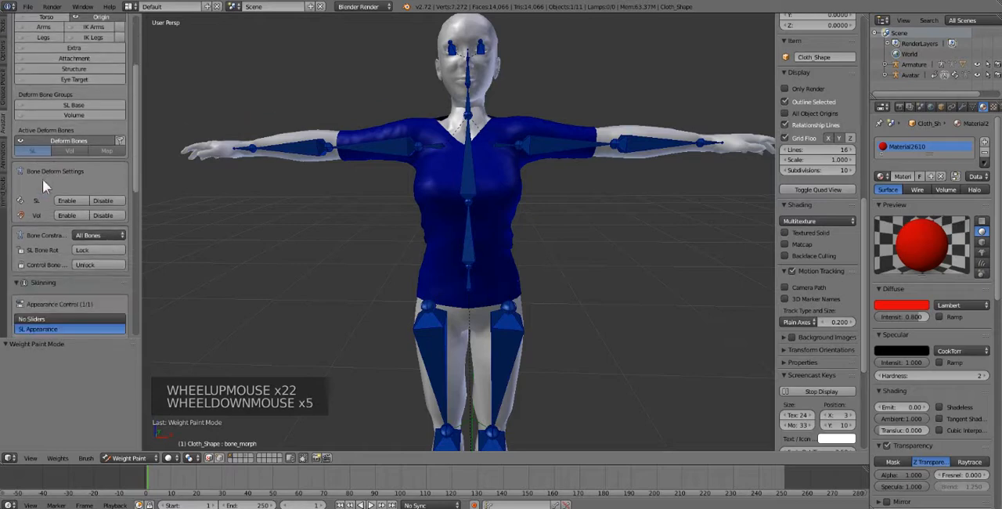
left_click(17, 242)
left_click(18, 258)
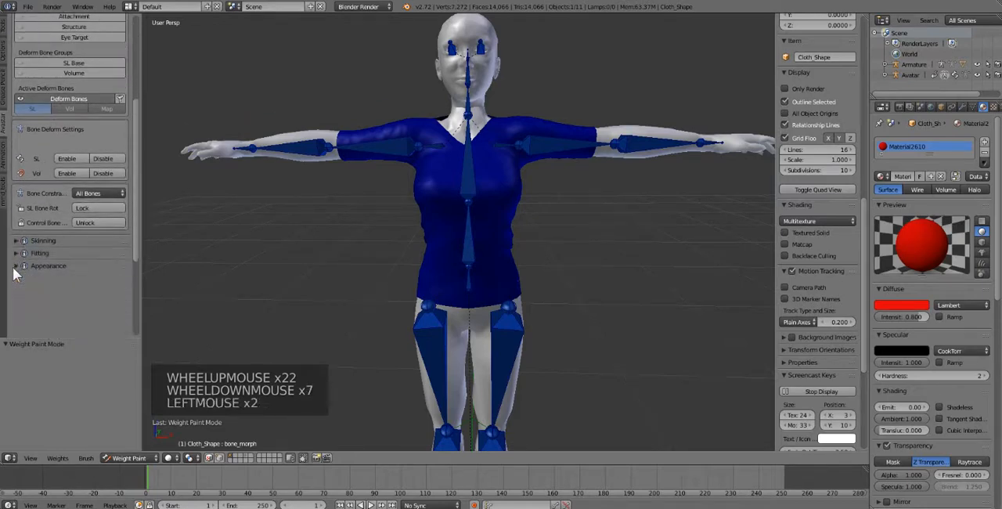
left_click(18, 255)
scroll(76, 186, "down", 6)
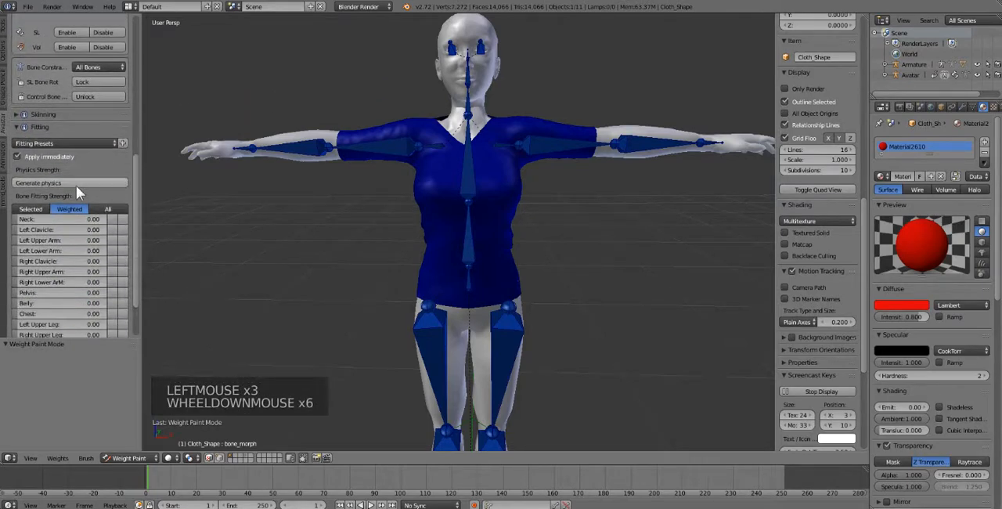
Step: Try the Fully Classic fitting preset on the shirt, replace it with Half Way, and generate the physics weights
left_click(52, 143)
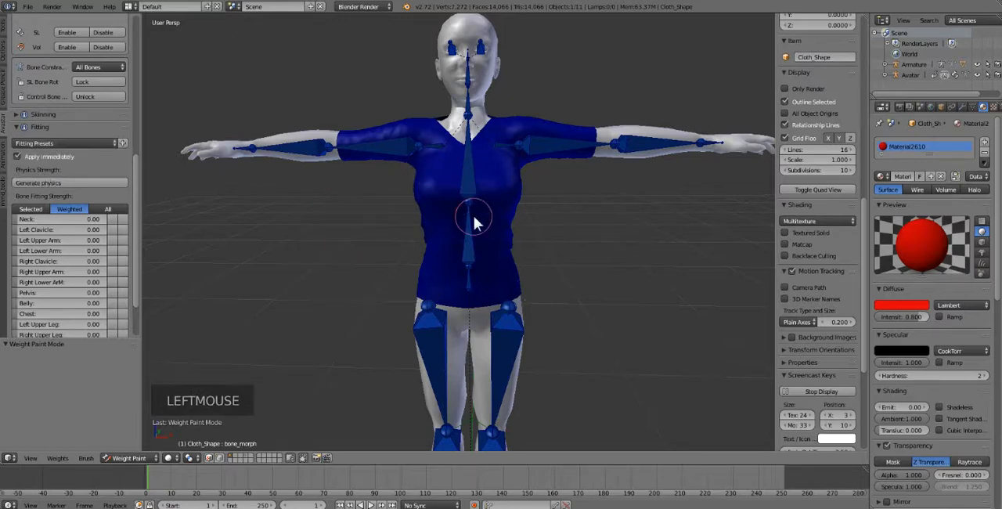
left_click(71, 146)
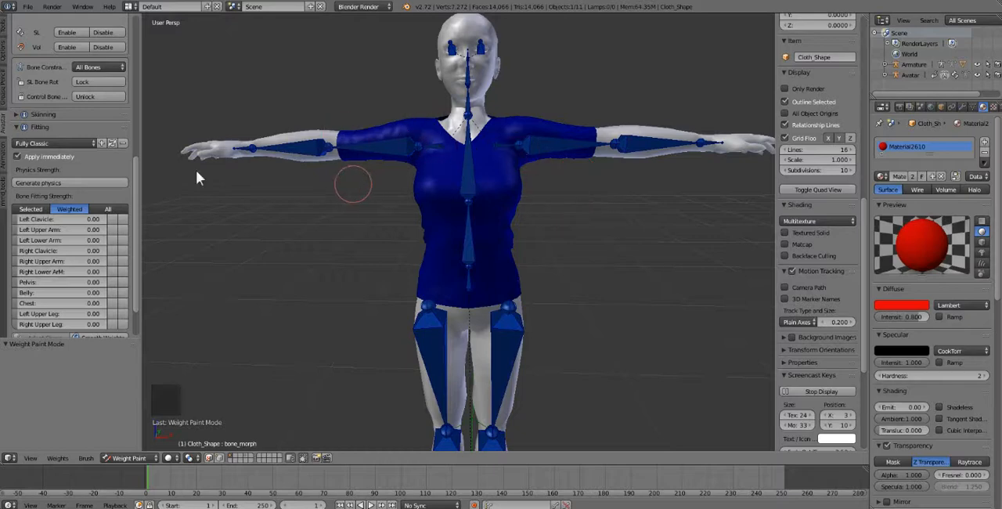
left_click(39, 143)
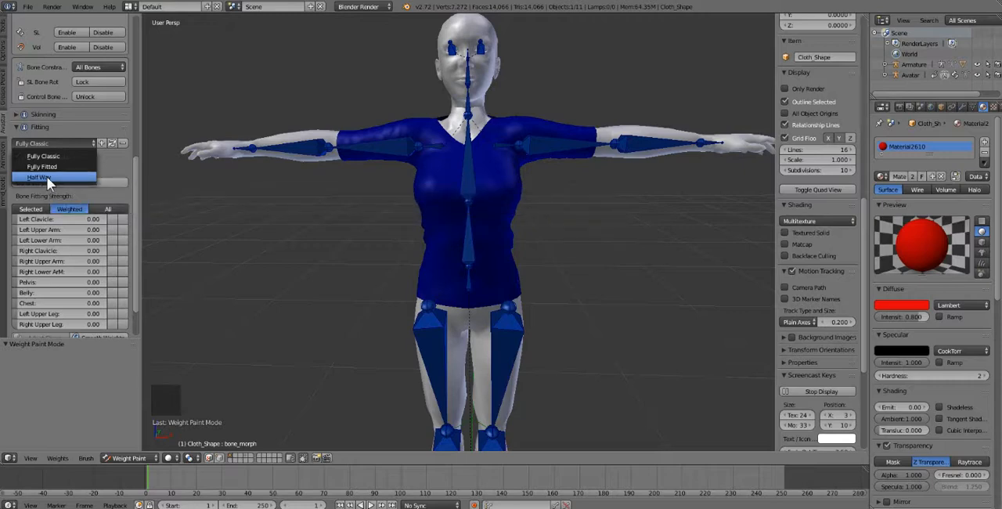
left_click(46, 177)
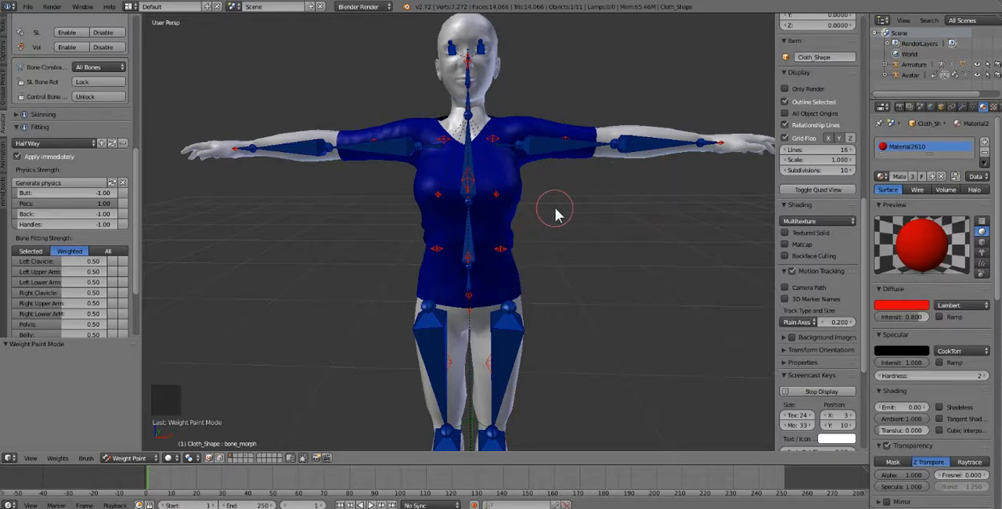
left_click(66, 179)
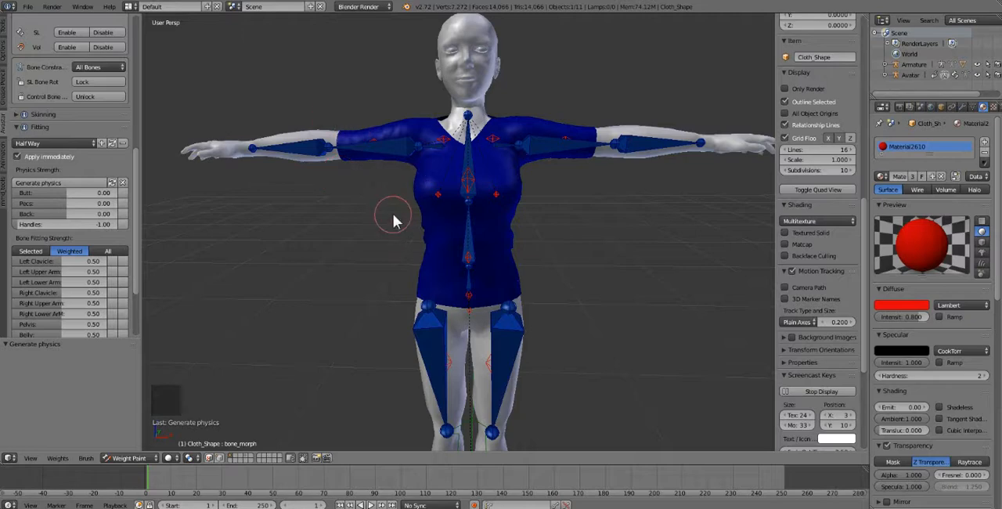
Step: Examine the shirt's weight distribution for the pec, clavicle and torso bones by selecting them one by one
right_click(440, 197)
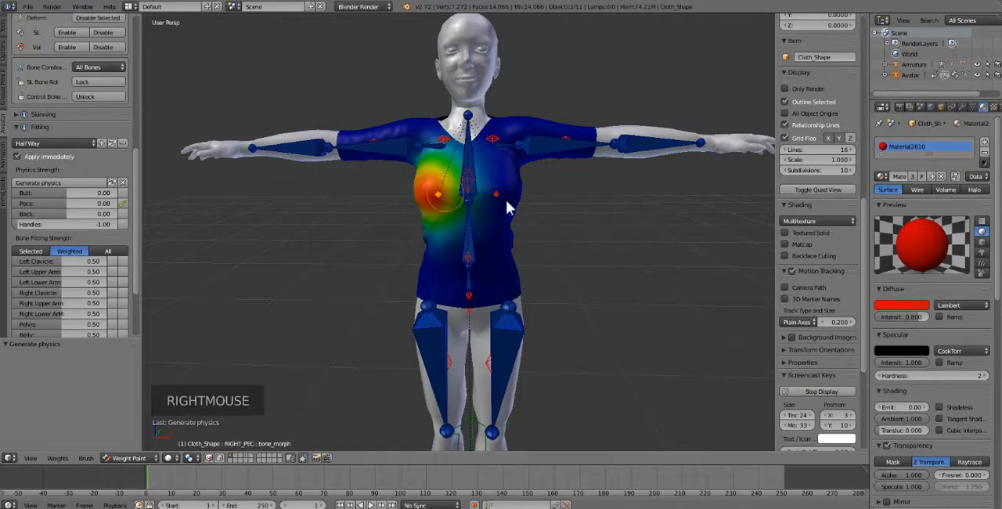
right_click(498, 196)
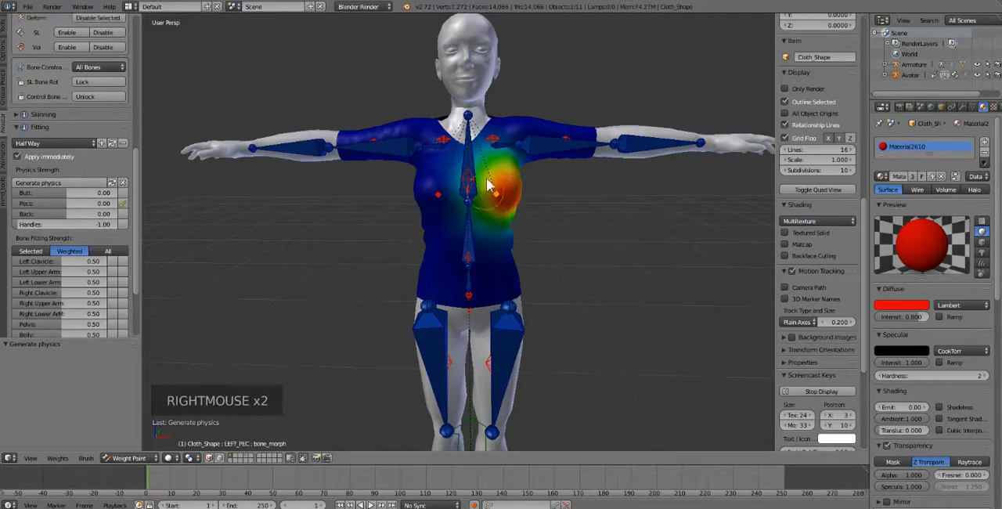
right_click(498, 142)
right_click(451, 146)
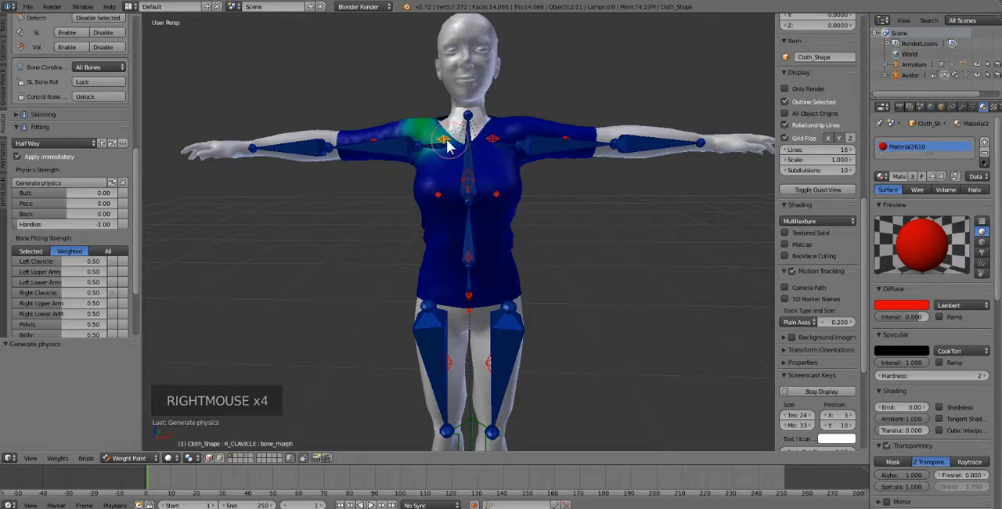
right_click(360, 147)
right_click(440, 195)
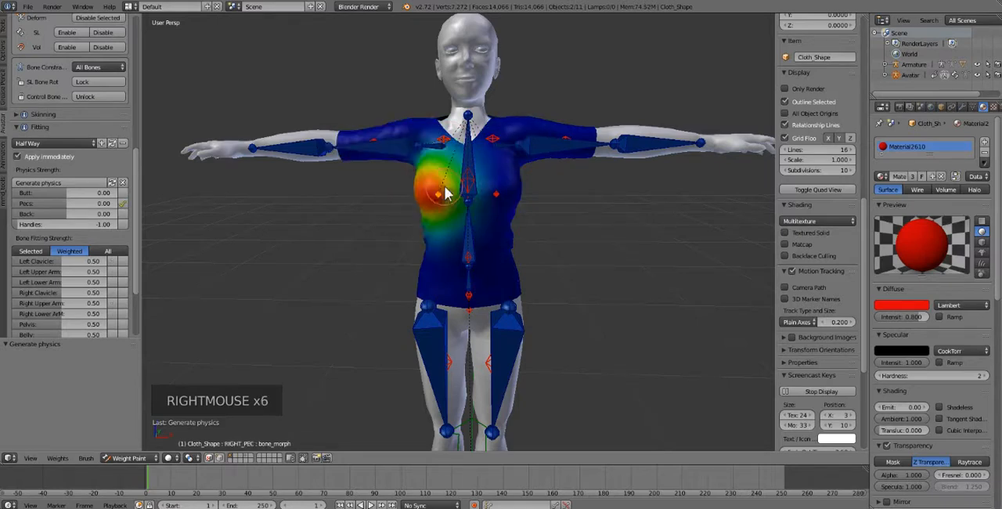
right_click(497, 196)
right_click(470, 261)
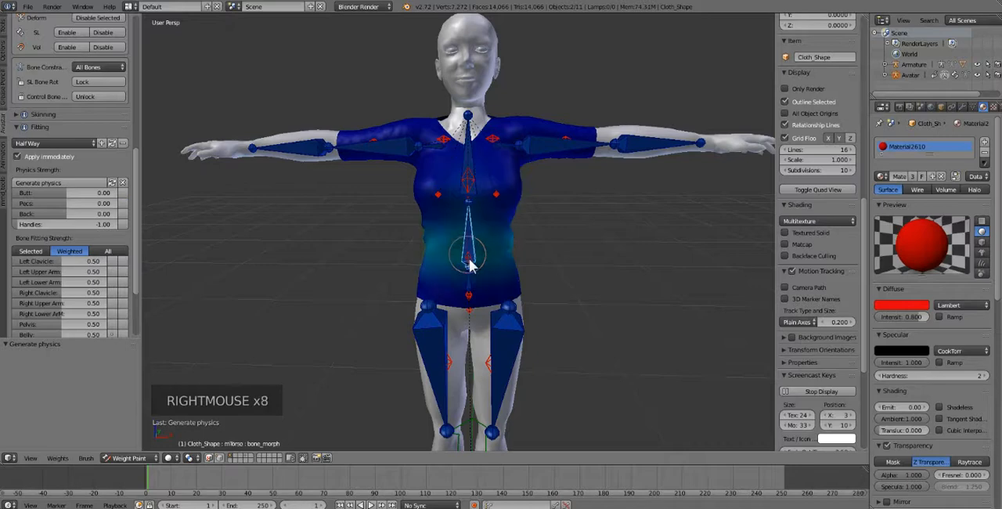
right_click(471, 286)
Step: Rotate the right shoulder bone about -85° and the left shoulder bone about 44° to test the sleeves' deformation
right_click(365, 141)
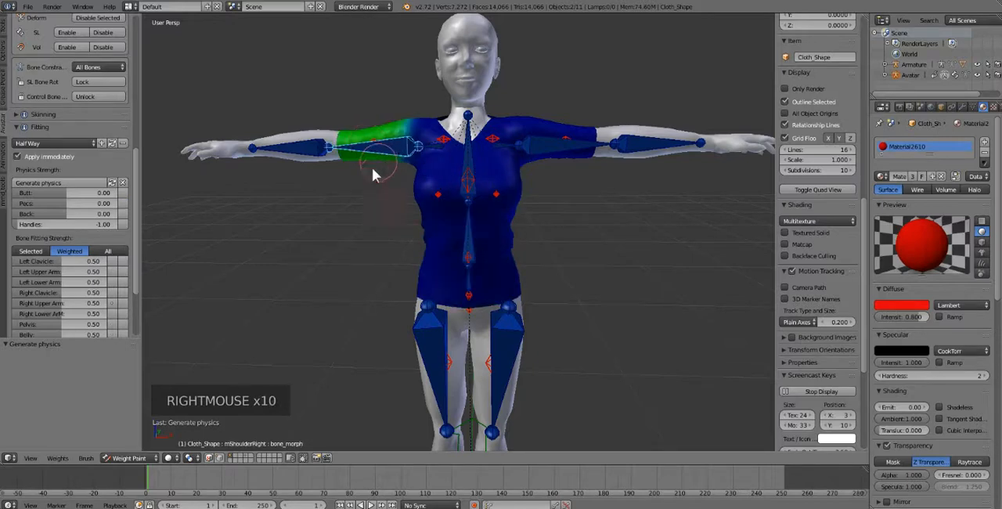
key("r")
left_click(541, 152)
right_click(570, 148)
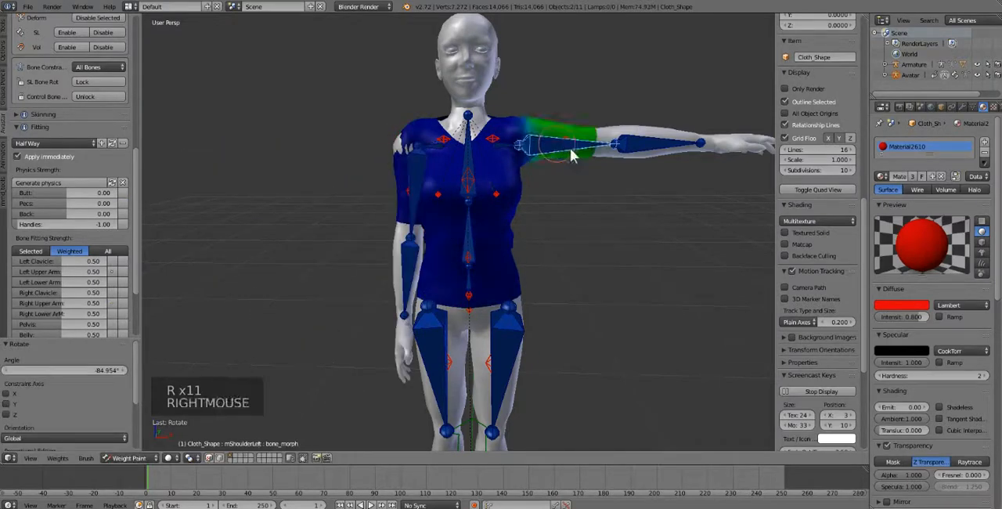
key("r")
left_click(514, 203)
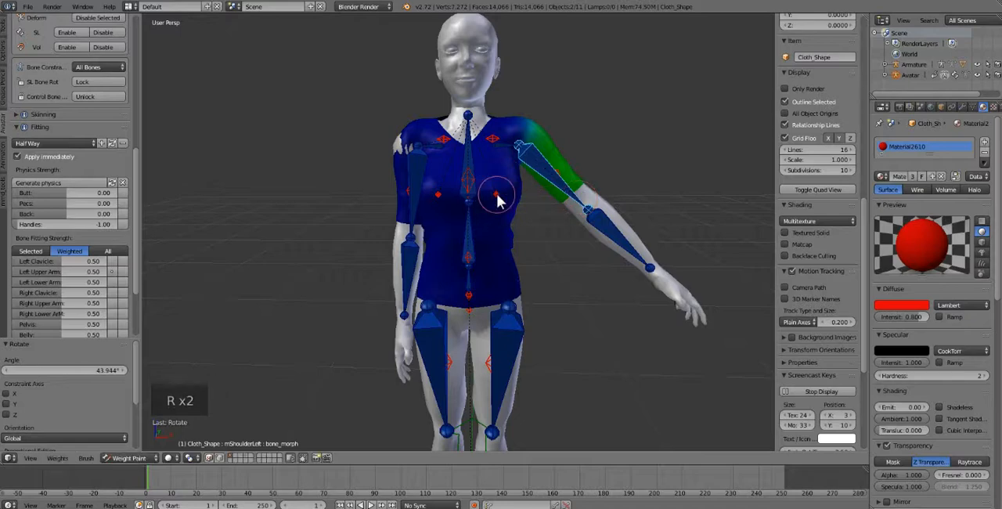
Step: Select both pec bones in turn, select all bones, and clear their pose rotation
right_click(497, 196)
right_click(439, 202)
key("a")
key("a")
key("a")
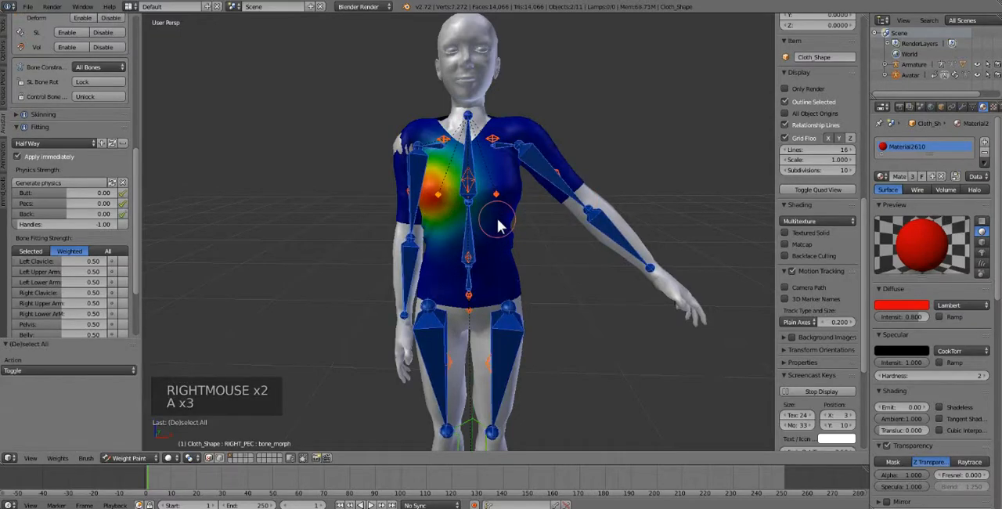
key("alt+r")
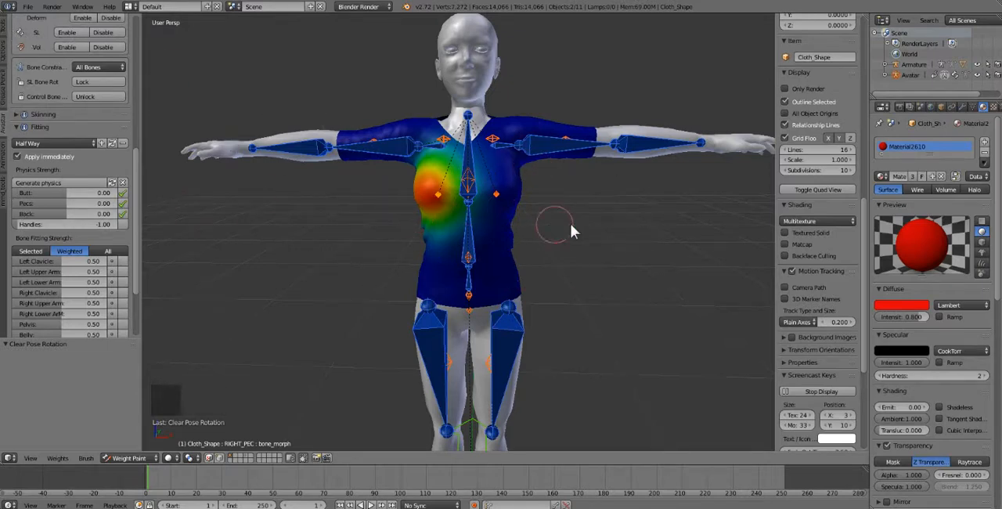
Step: Collapse the Rigging and Fitting sections of the Avatar tools and expand the Appearance section
middle_click_drag(571, 226, 369, 225)
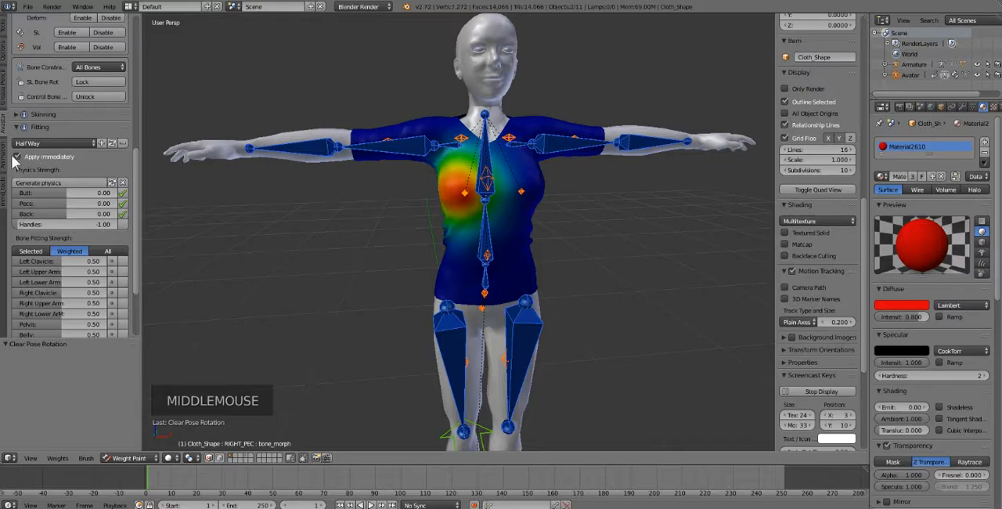
left_click(6, 127)
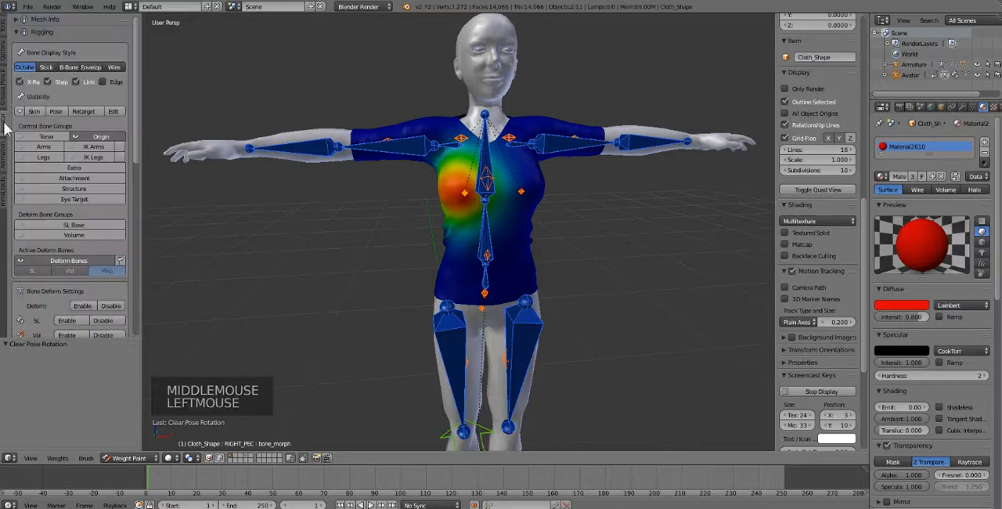
left_click(40, 32)
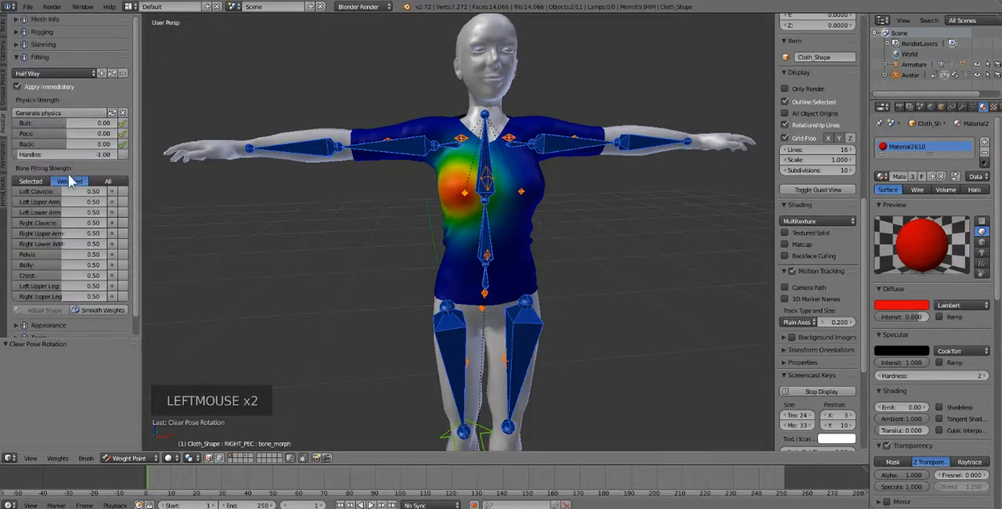
left_click(38, 56)
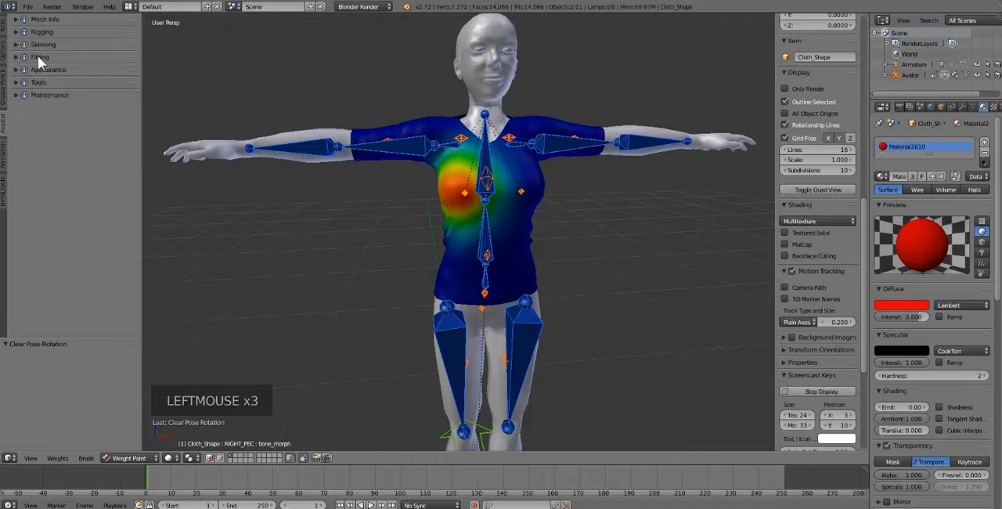
left_click(22, 70)
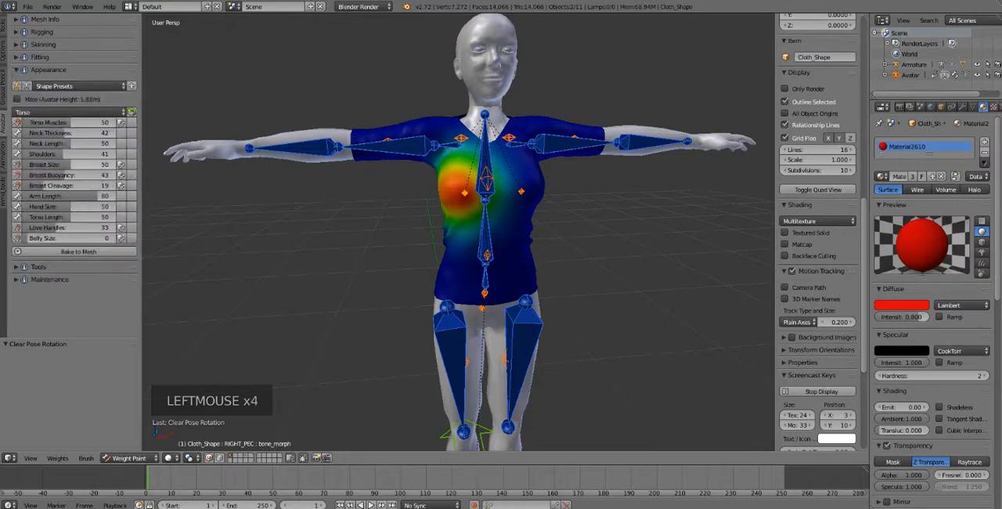
Step: Set the avatar's Breast Size to 100 and inspect the shirt's fit around the underside of the bust
left_click_drag(82, 162, 128, 162)
middle_click_drag(547, 201, 474, 245)
scroll(354, 258, "up", 3)
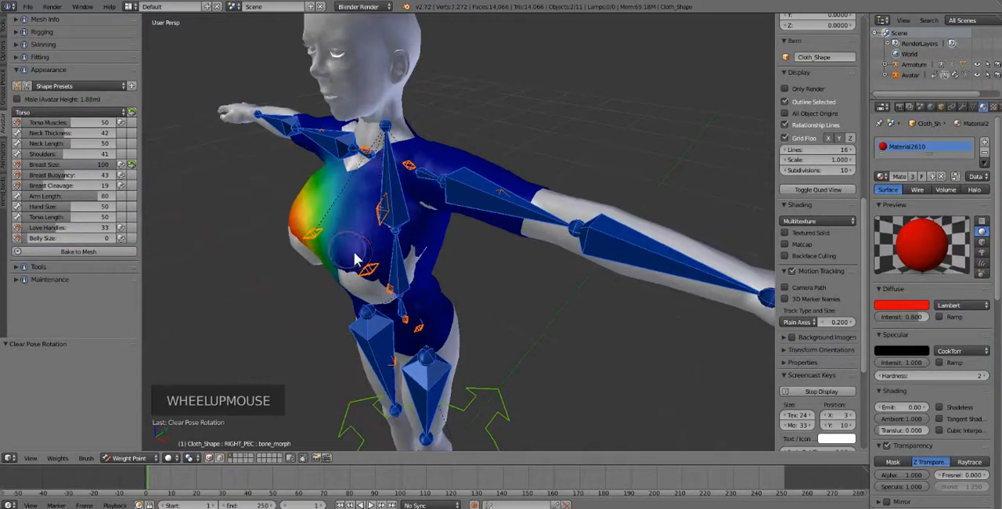
middle_click_drag(337, 237, 309, 265)
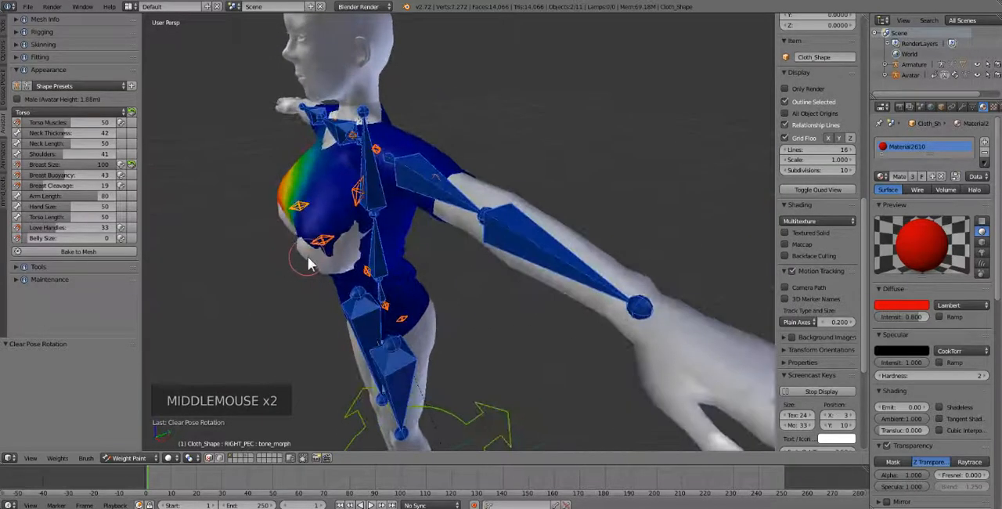
middle_click_drag(333, 233, 356, 254)
Step: Select the mChest bone and paint under the right breast with a 72 px Draw brush at weight 0.263
right_click(377, 211)
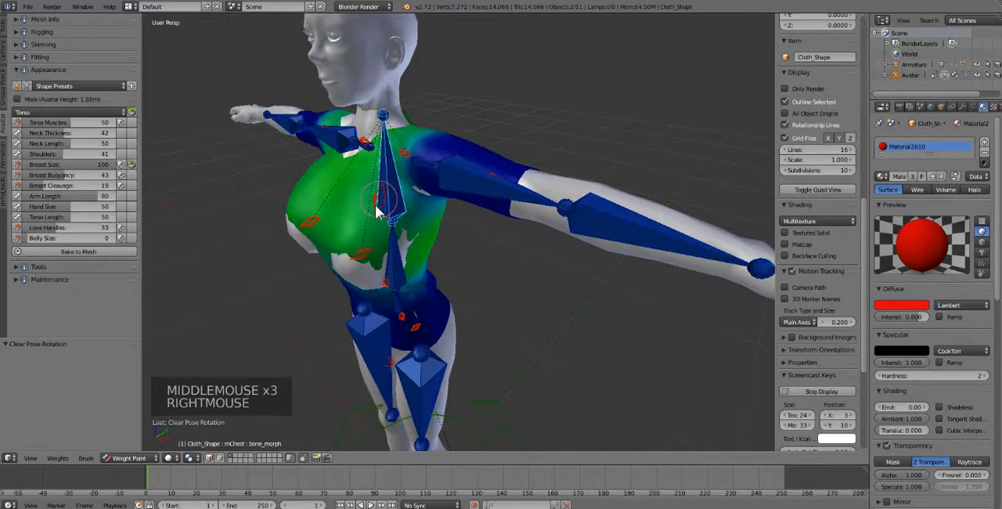
left_click(4, 24)
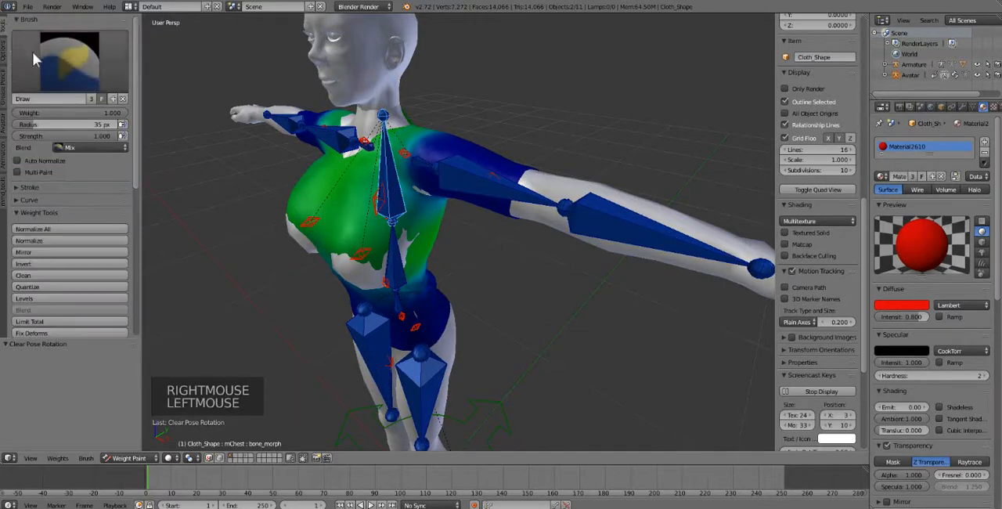
left_click_drag(81, 114, 69, 114)
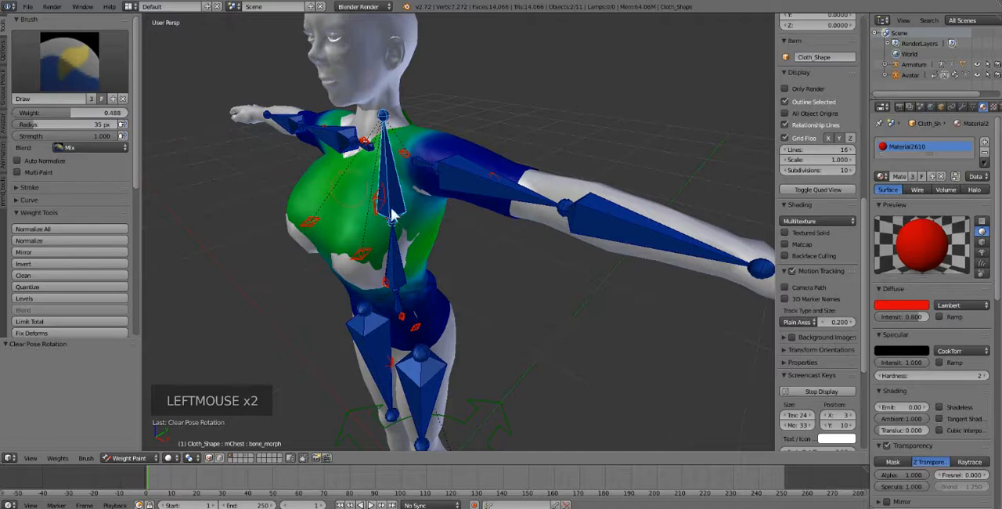
mouse_move(42, 113)
left_mouse_down()
mouse_move(23, 113)
mouse_move(56, 125)
left_mouse_up()
left_click_drag(312, 245, 318, 249)
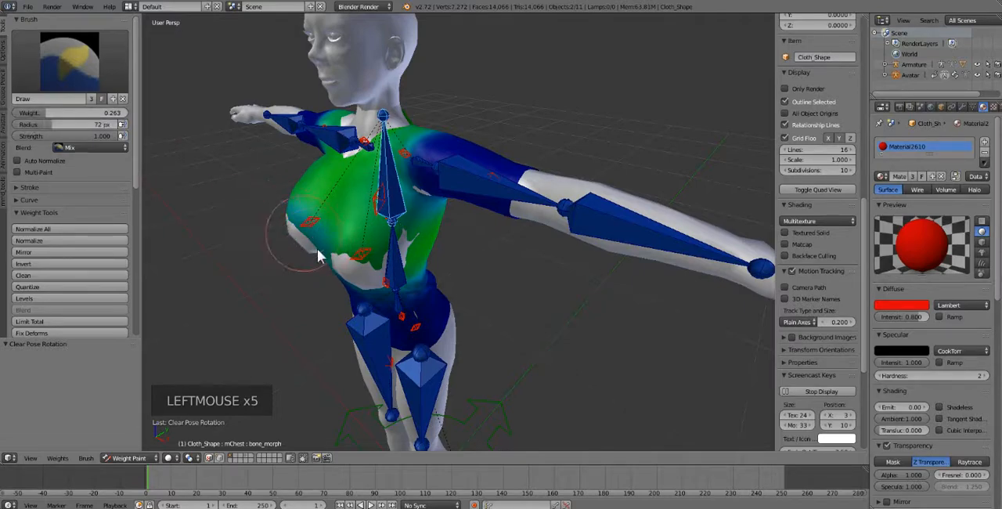
Step: Set the brush weight to 0 and paint out the mChest and CHEST bone weights on the lower bust
left_click_drag(43, 114, 15, 113)
mouse_move(308, 243)
left_mouse_down()
mouse_move(389, 283)
mouse_move(371, 264)
left_mouse_up()
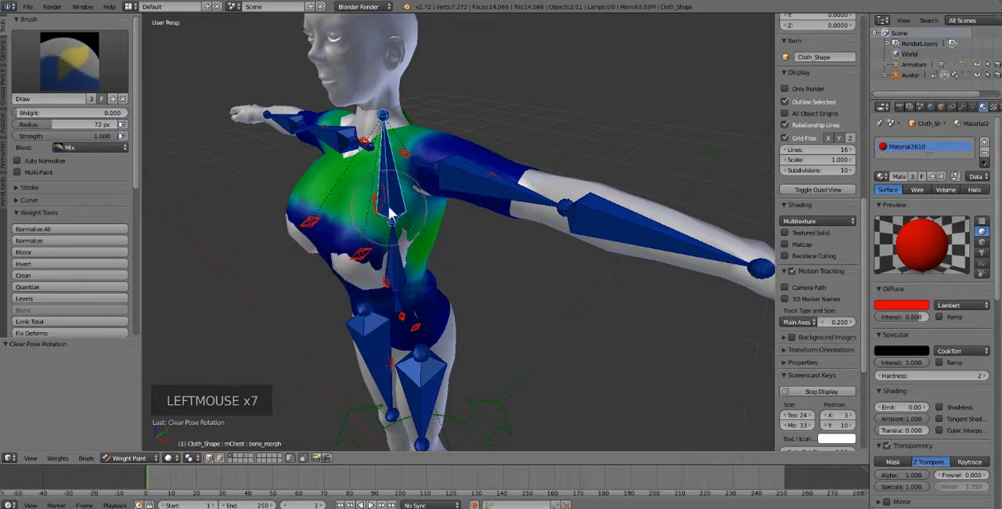
right_click(379, 202)
mouse_move(368, 215)
left_mouse_down()
mouse_move(327, 260)
mouse_move(264, 218)
left_mouse_up()
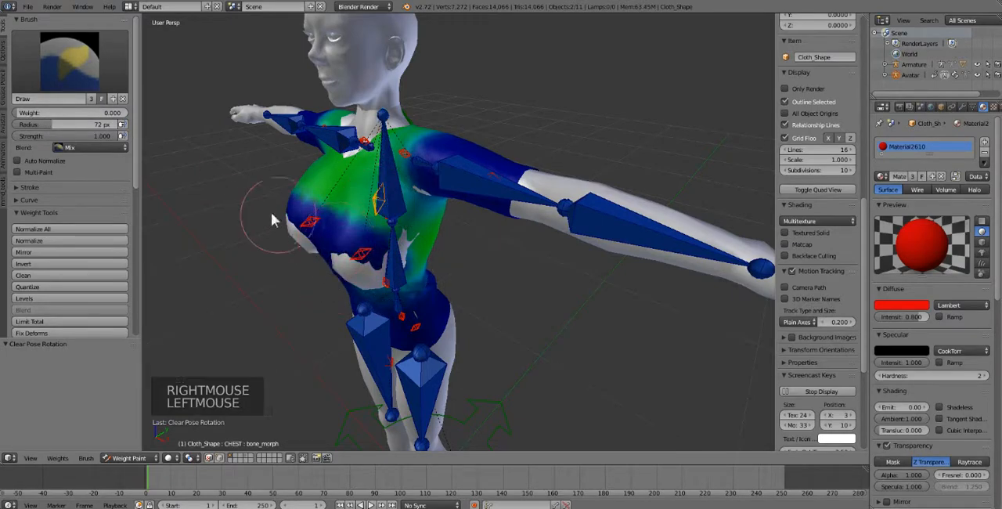
Step: Try to paint out the mTorso bone's weight on the lower left bust with the zero-weight brush, and check the LEFT_PEC weights
right_click(391, 210)
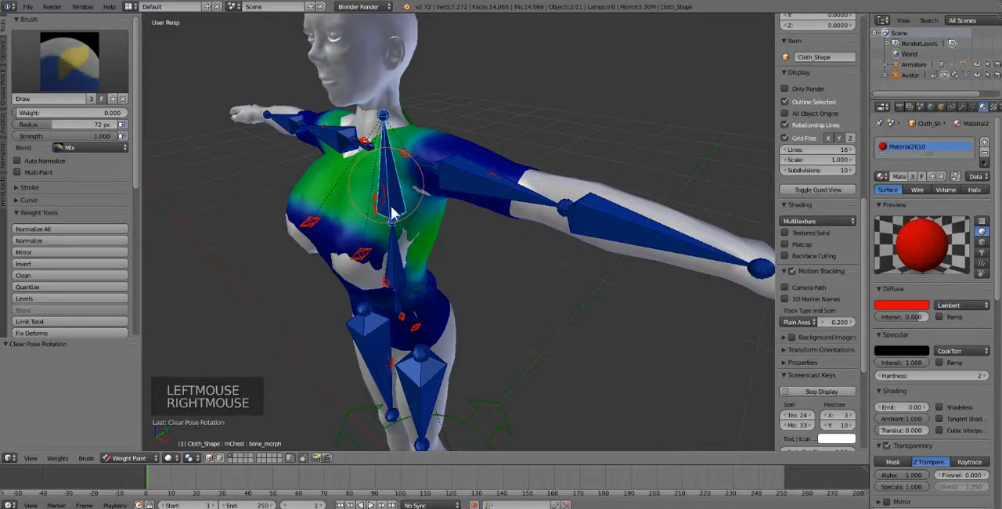
right_click(400, 269)
mouse_move(328, 226)
left_mouse_down()
mouse_move(361, 262)
mouse_move(366, 251)
left_mouse_up()
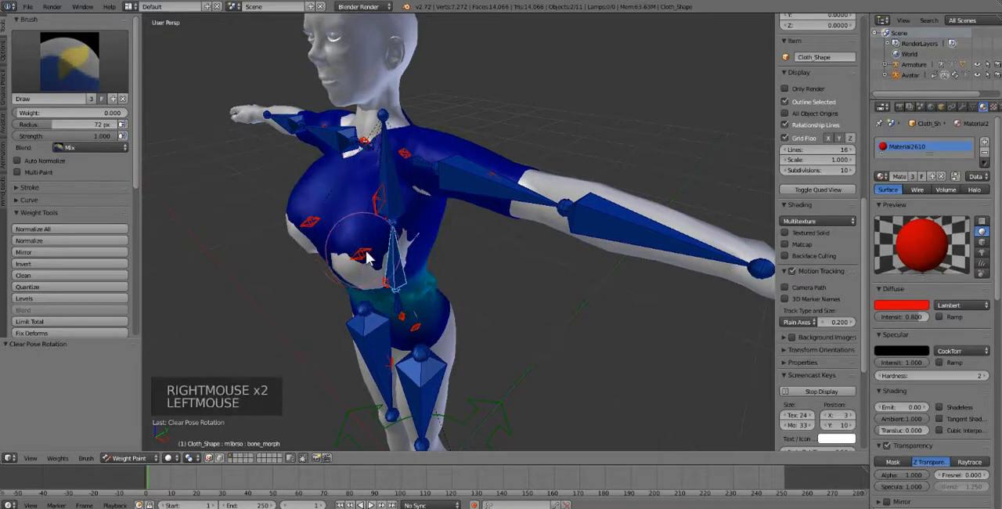
right_click(360, 257)
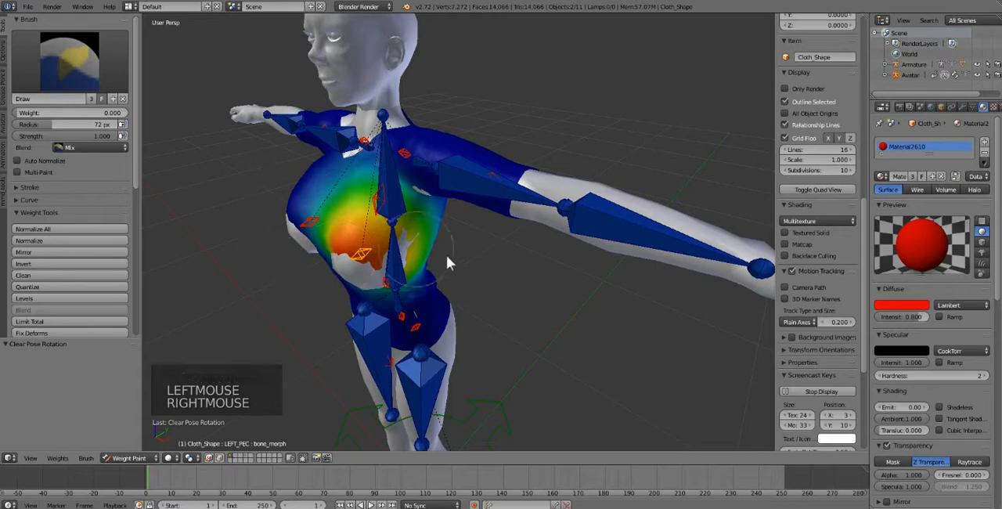
Step: Undo the recent weight painting on the lower bust, including the changes to the brush weight and radius
key("ctrl+shift+z")
key("ctrl+z")
key("ctrl+z")
key("ctrl+z")
key("ctrl+z")
key("ctrl+z")
key("ctrl+z")
key("ctrl+z")
key("ctrl+z")
key("ctrl+z")
key("ctrl+z")
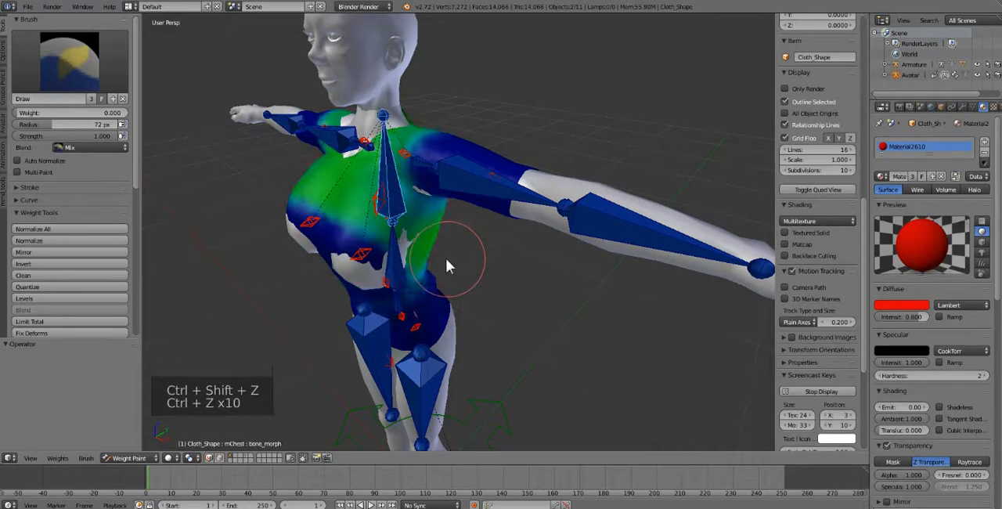
key("ctrl+z")
key("ctrl+z")
key("ctrl+z")
key("ctrl+z")
key("ctrl+z")
key("ctrl+z")
Step: Examine the shirt's fit from several sides and its weights for the BUTT, BELLY and mPelvis bones
mouse_move(438, 254)
middle_mouse_down()
mouse_move(414, 260)
mouse_move(422, 257)
middle_mouse_up()
middle_click_drag(532, 254, 548, 275)
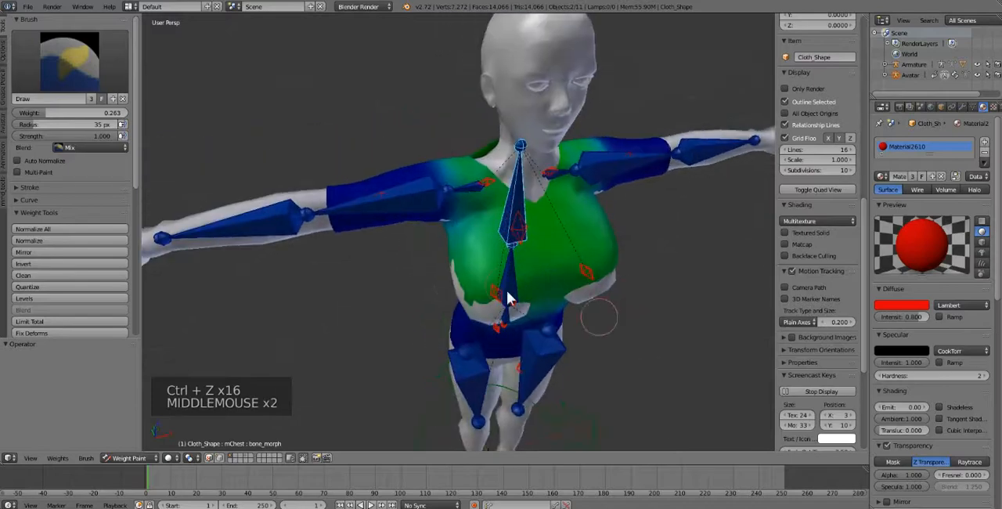
middle_click_drag(551, 327, 546, 316)
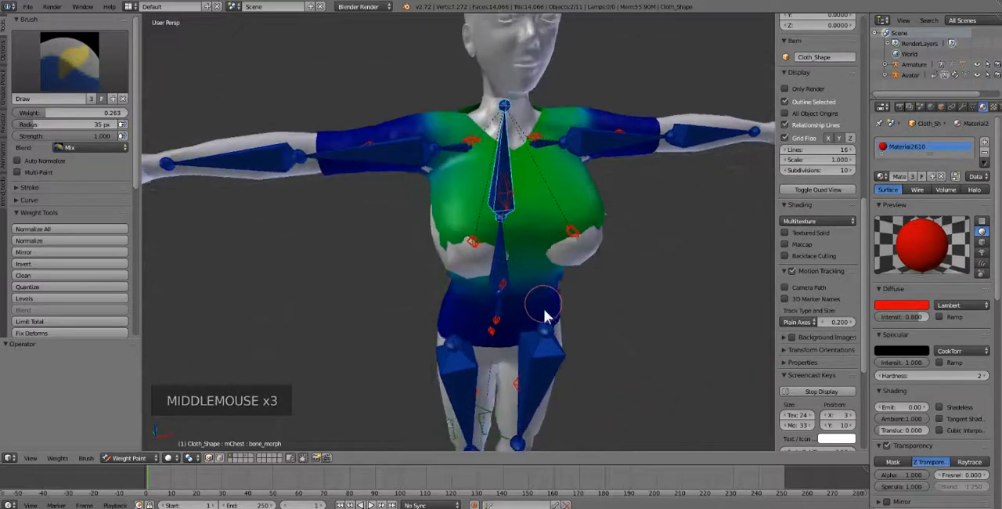
middle_click_drag(588, 293, 606, 274)
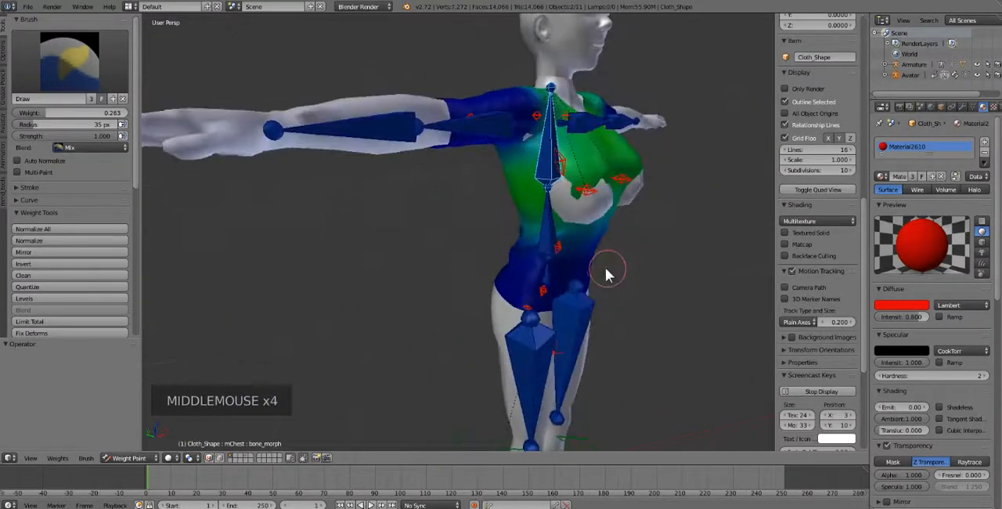
middle_click_drag(657, 301, 601, 290)
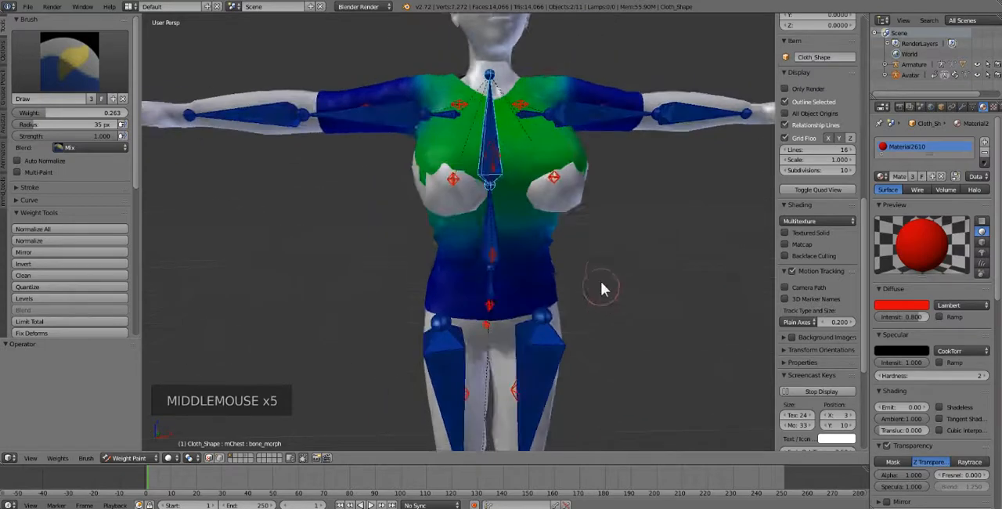
middle_click_drag(478, 198, 548, 242)
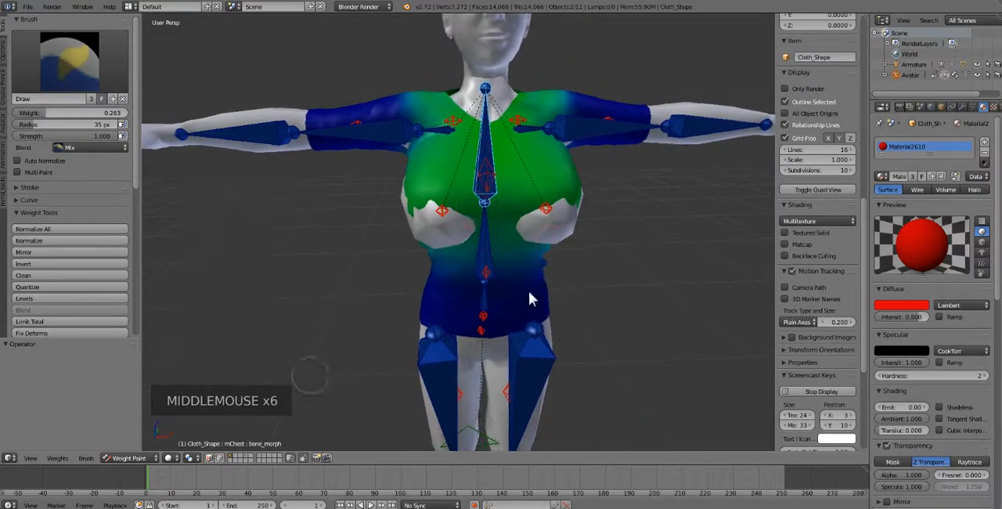
middle_click_drag(530, 299, 559, 162)
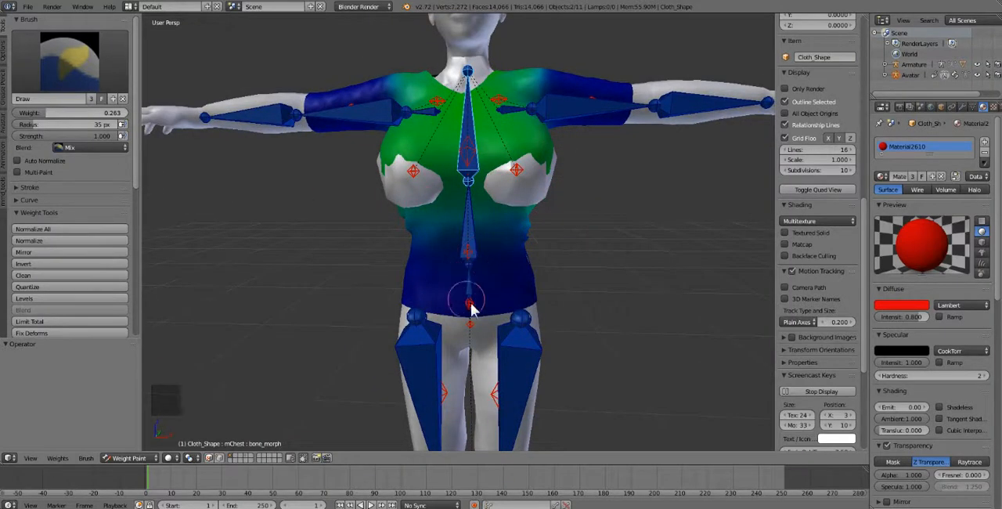
right_click(470, 302)
right_click(470, 267)
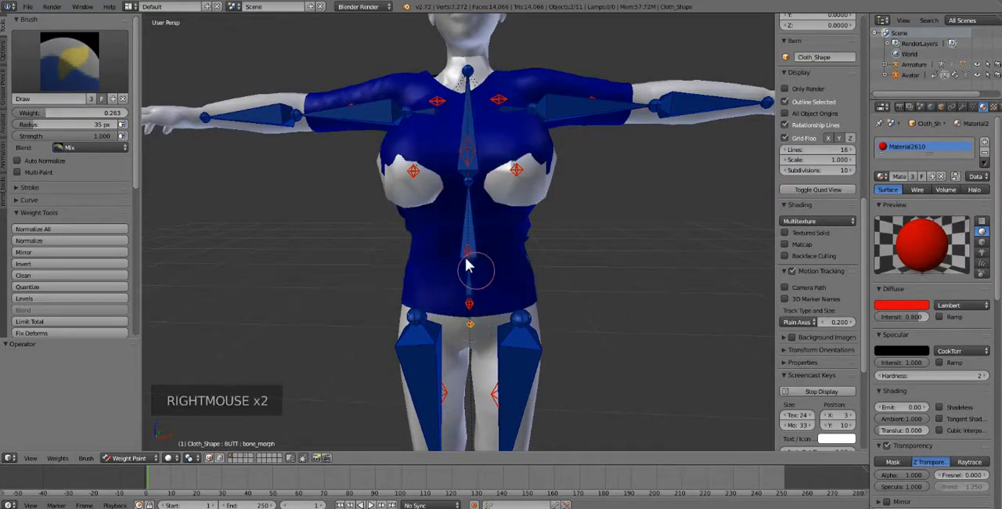
right_click(469, 259)
right_click(470, 261)
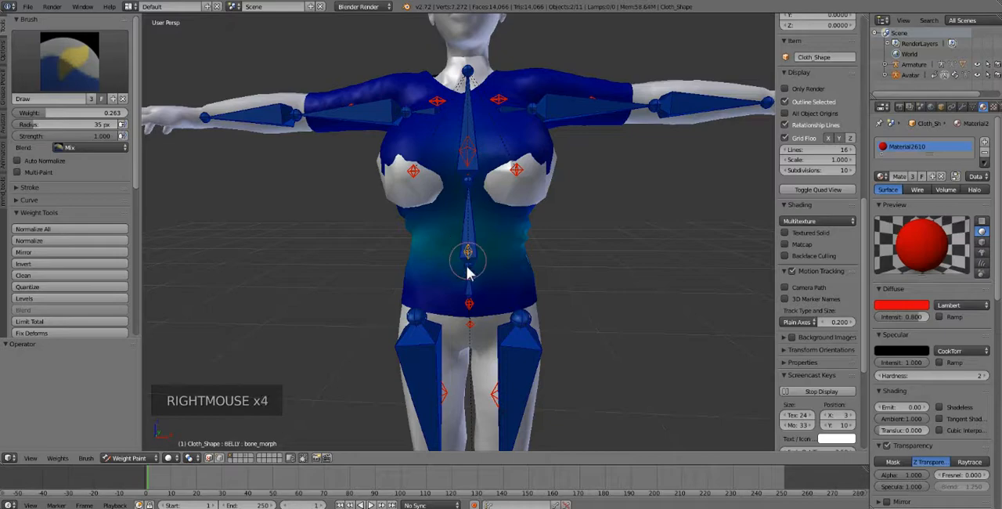
right_click(469, 266)
right_click(470, 250)
right_click(485, 330)
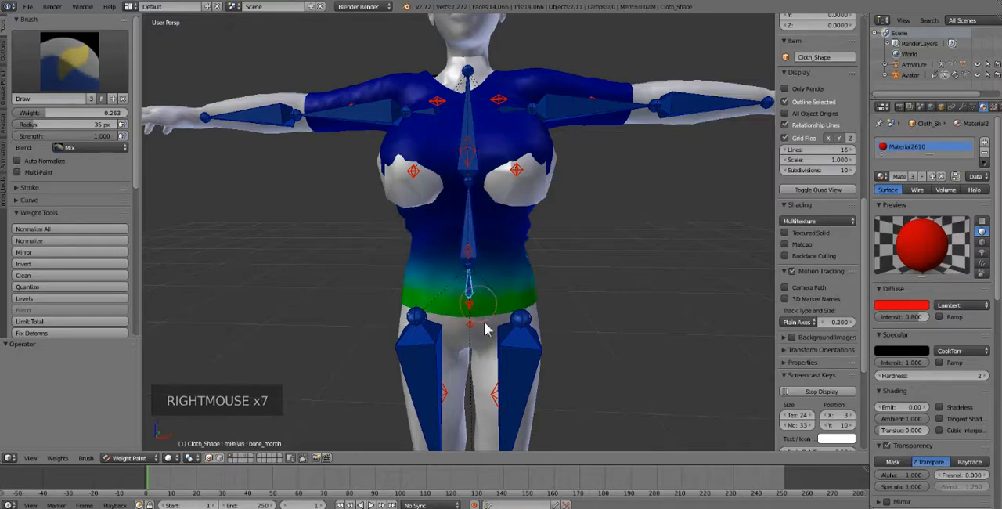
Step: Swing the mHipLeft bone outward, set the brush weight to 0 and paint over the shirt's left hem
scroll(509, 336, "down", 2)
right_click(497, 298)
key("r")
key("r")
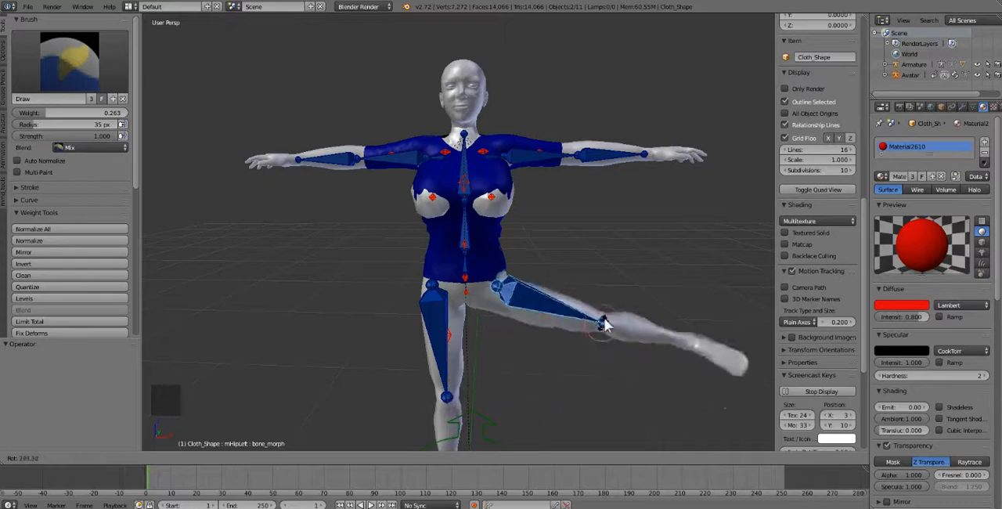
left_click(553, 353)
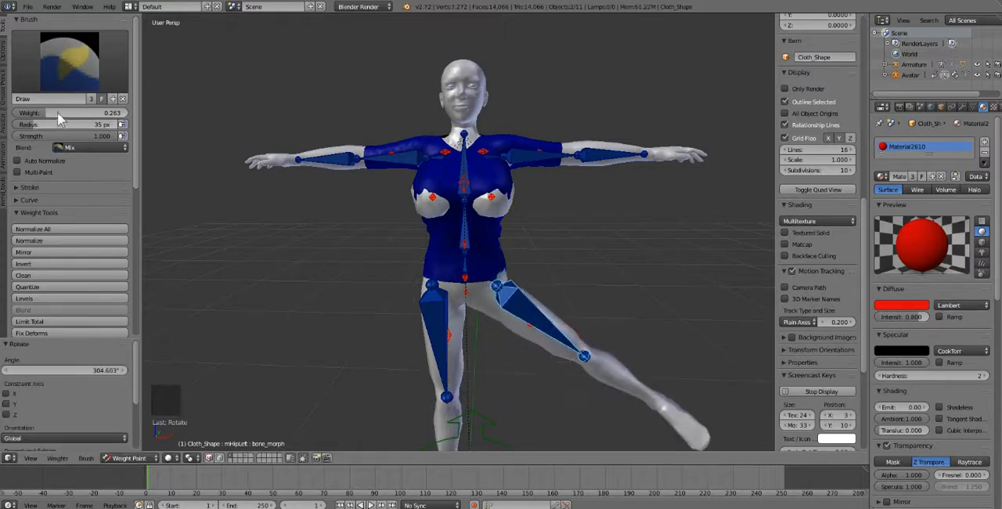
left_click_drag(57, 113, 19, 115)
left_click_drag(497, 283, 502, 284)
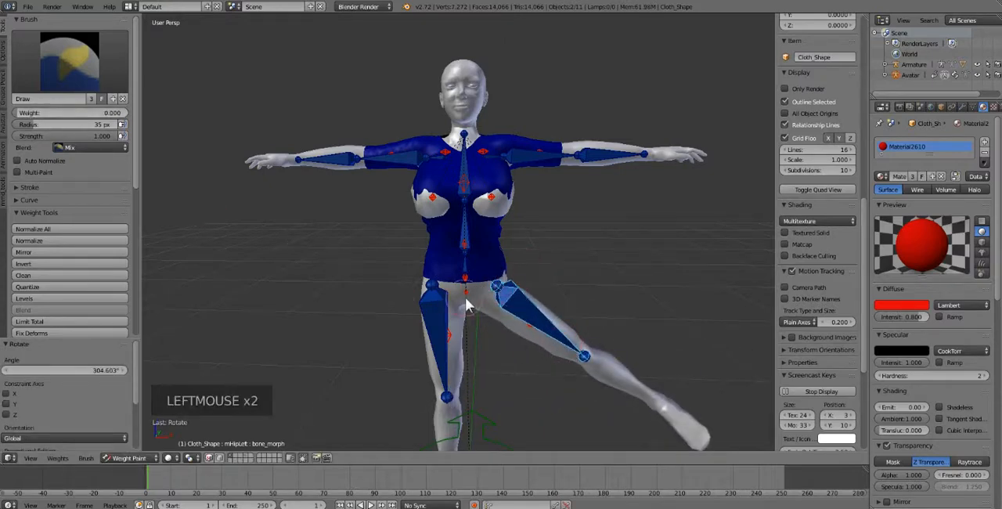
scroll(600, 358, "up", 2)
middle_click_drag(580, 366, 512, 287, "shift")
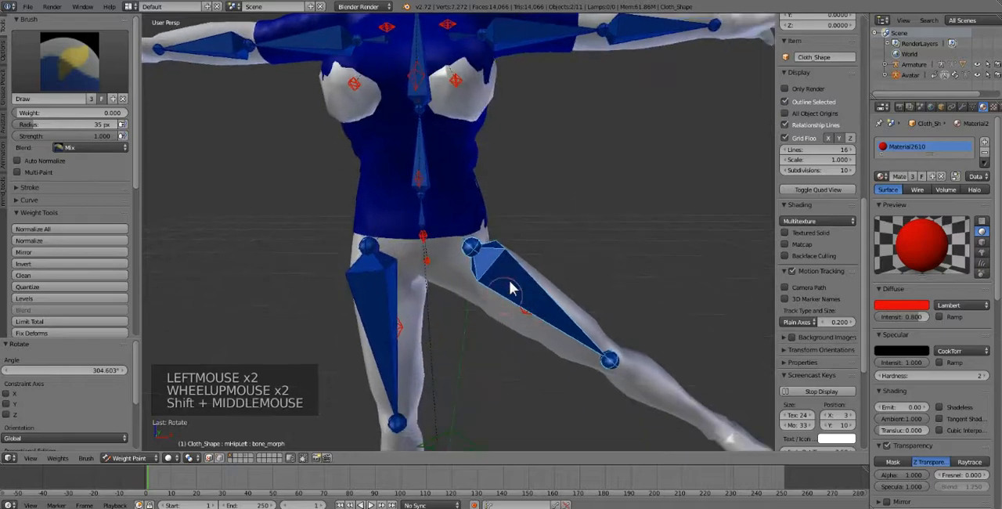
Step: Rotate the left leg farther outward and paint out the mHipLeft weight at the shirt's left hem
key("r")
key("r")
left_click(486, 303)
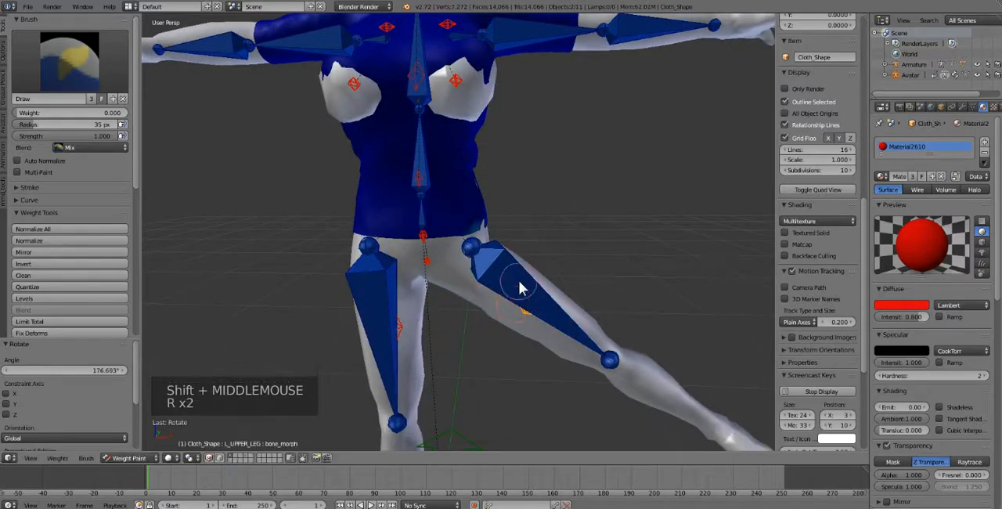
right_click(518, 279)
key("r")
key("r")
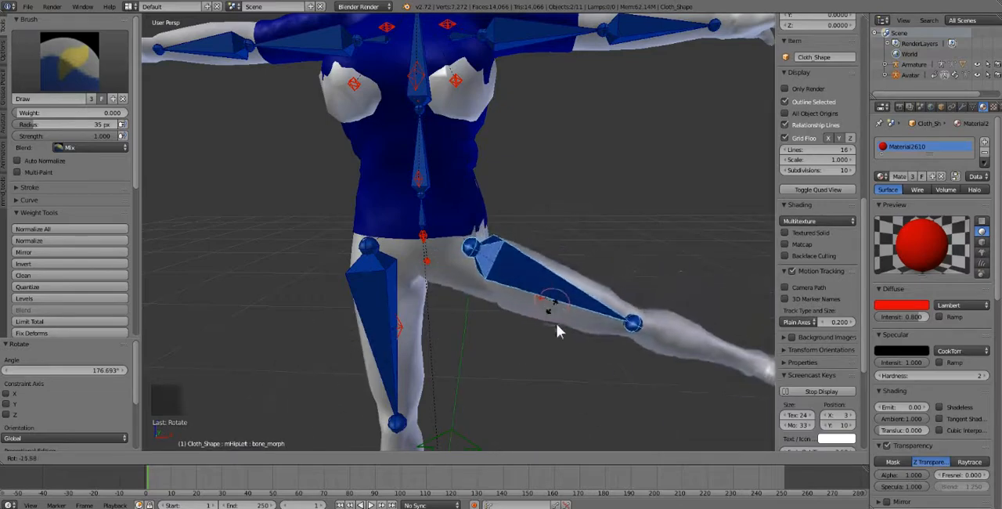
left_click(505, 265)
right_click(483, 251)
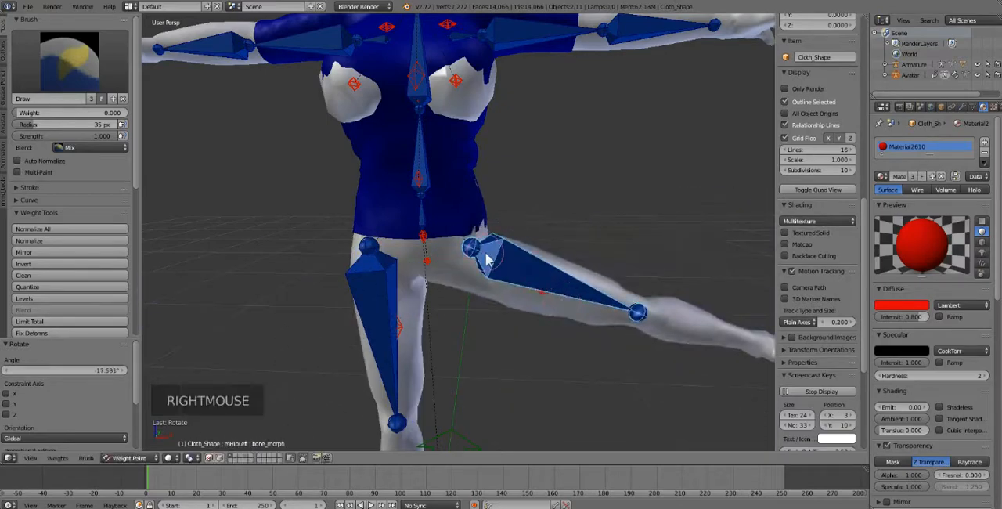
left_click(510, 229)
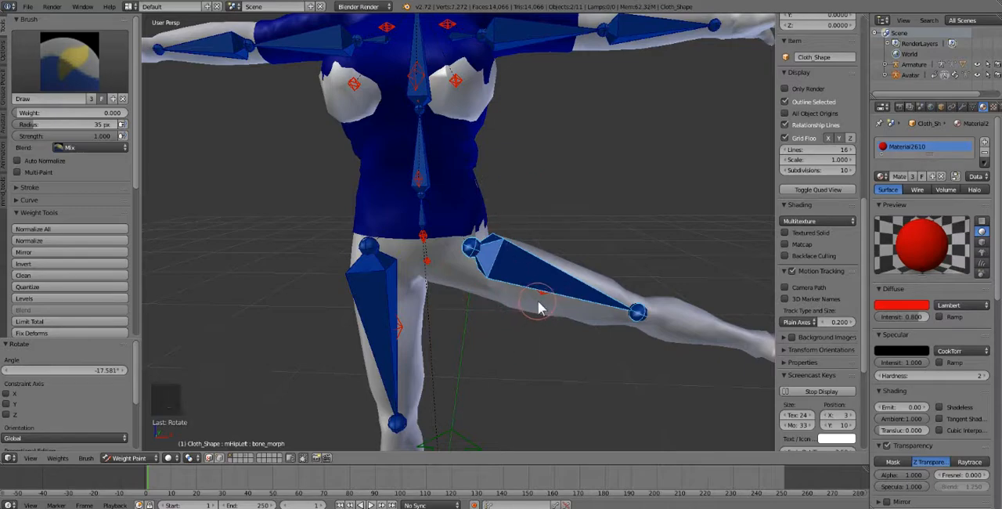
Step: Rotate mHipLeft by 5.64°, select the L_UPPER_LEG bone and paint out its weight at the left hem
right_click(508, 275)
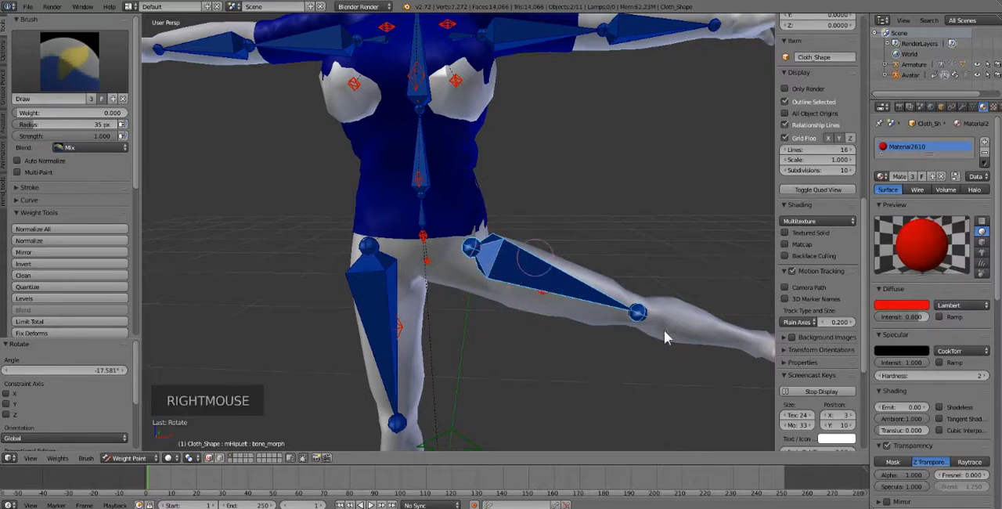
key("r")
key("r")
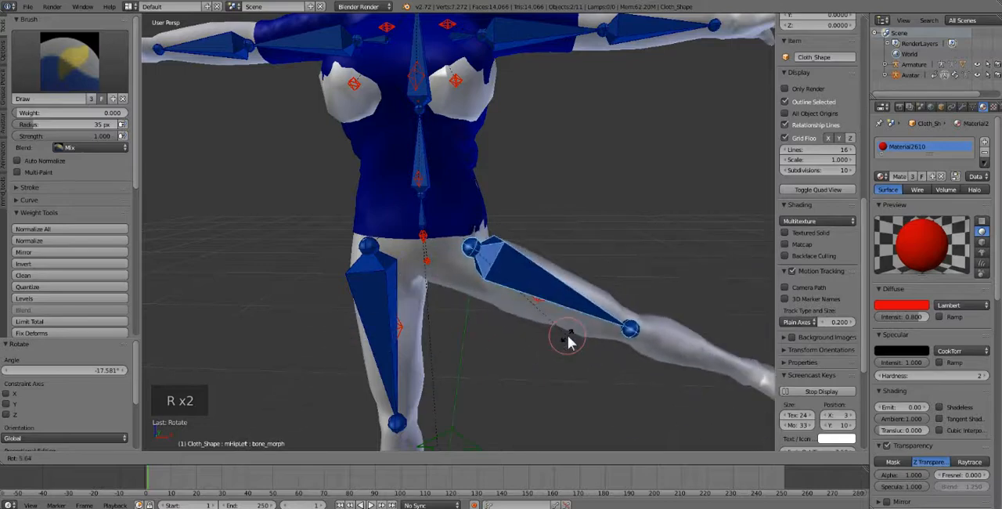
left_click(558, 328)
right_click(540, 305)
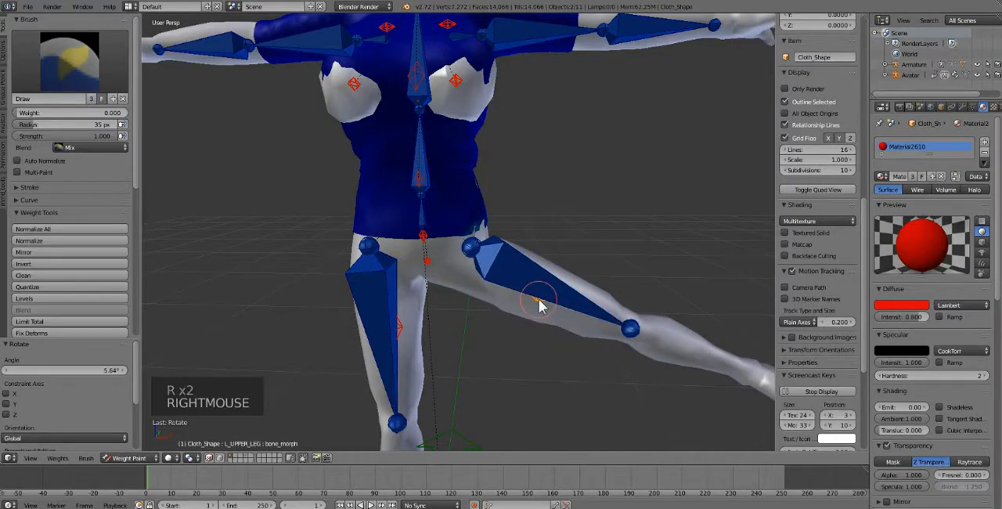
left_click(474, 254)
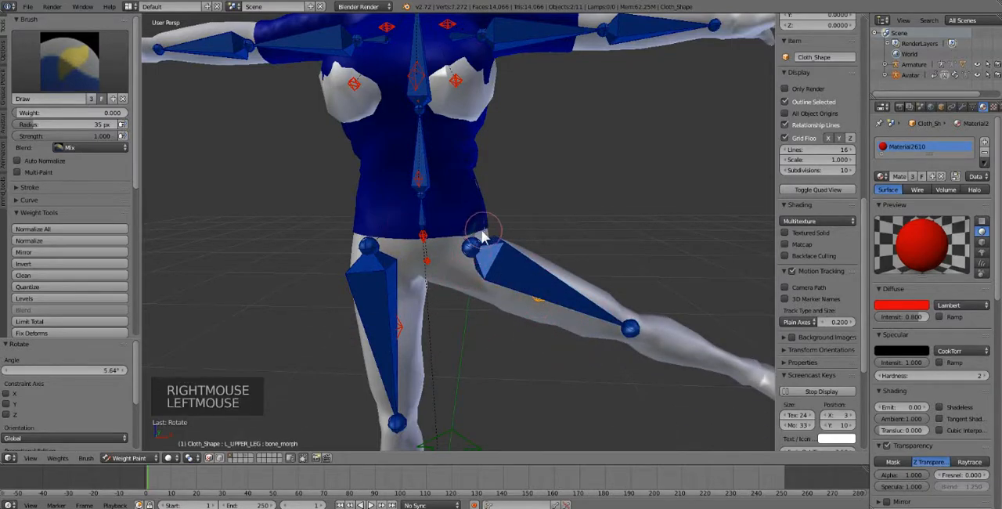
Step: Rotate the left leg to test the corrected hem, and clear the pose rotation of all bones
key("r")
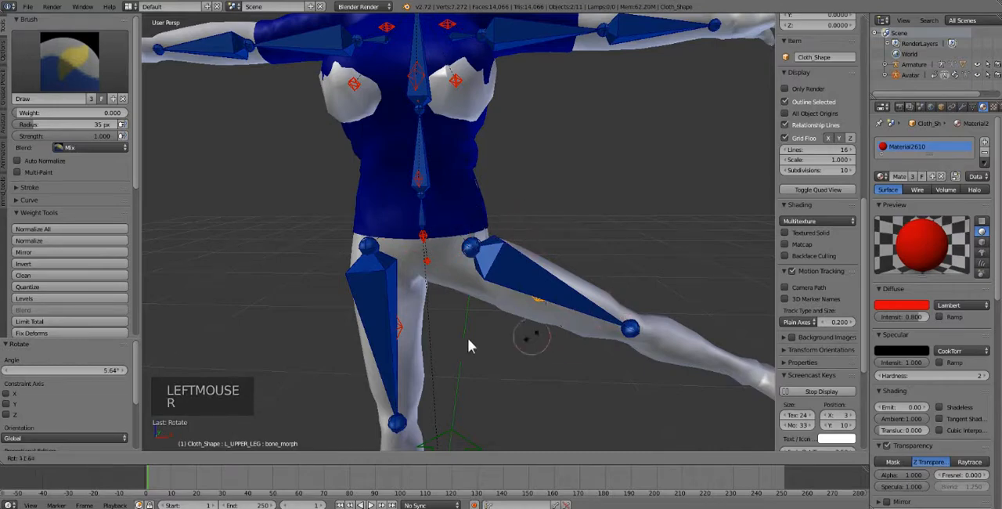
key("r")
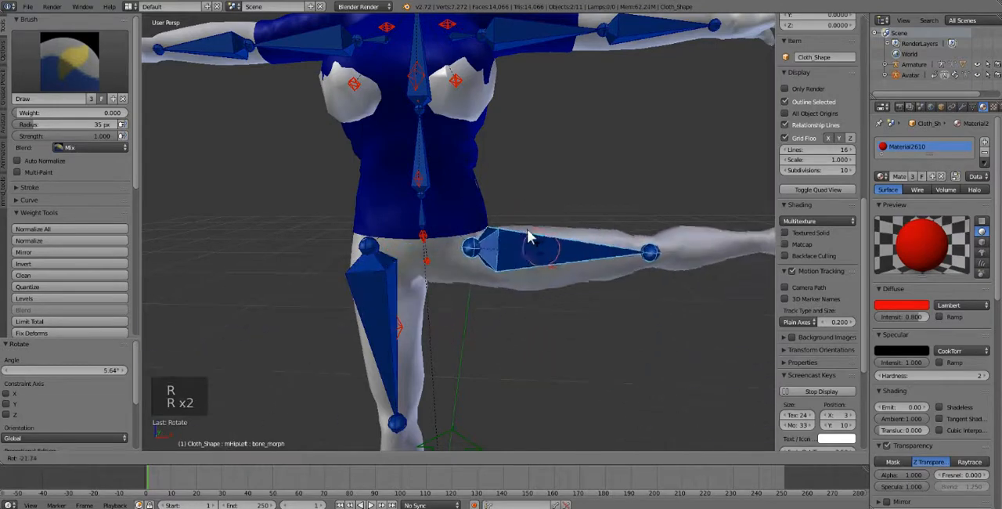
left_click(546, 321)
key("a")
key("a")
key("a")
key("alt+r")
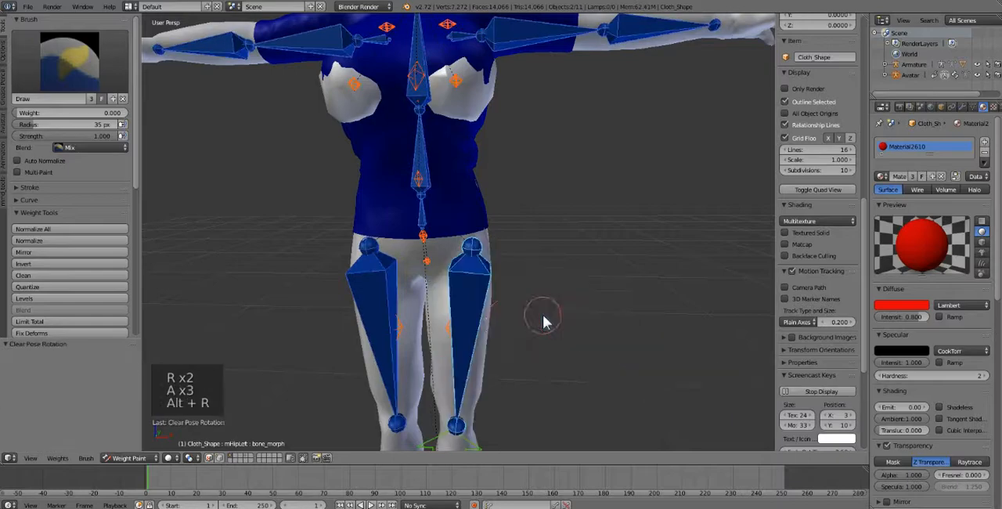
Step: Compare the mPelvis and mHipRight weights, and paint mHipRight onto the shirt's right hip at weight 0.423 with a 129 px brush
middle_click_drag(426, 314, 540, 278)
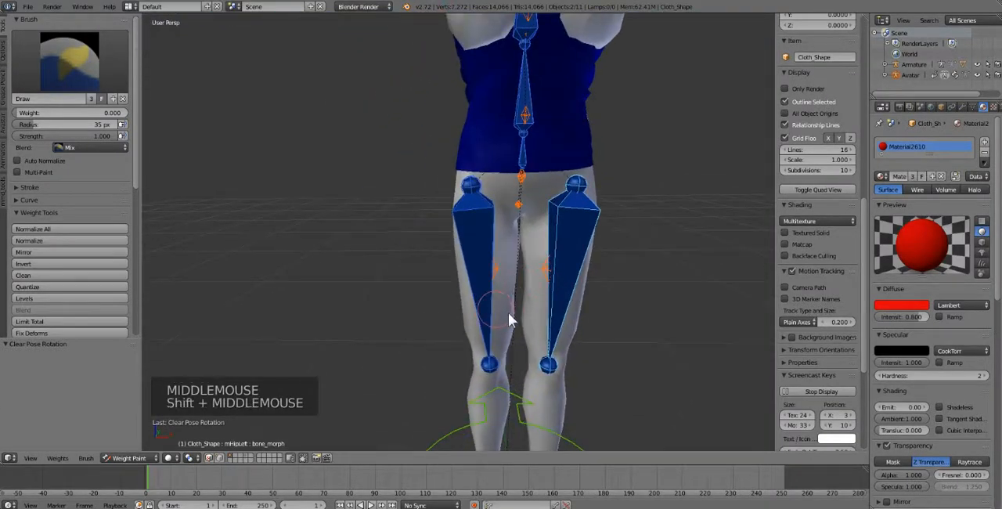
right_click(477, 253)
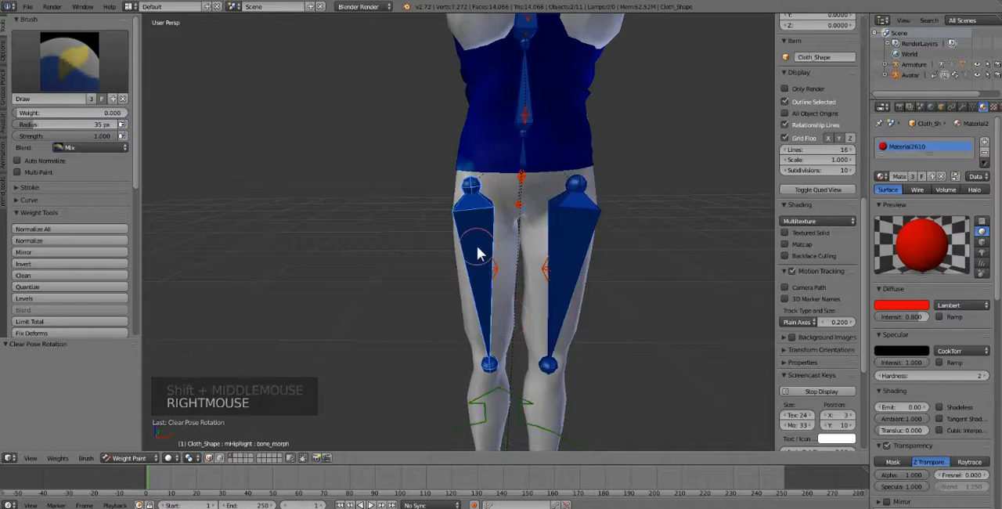
right_click(521, 150)
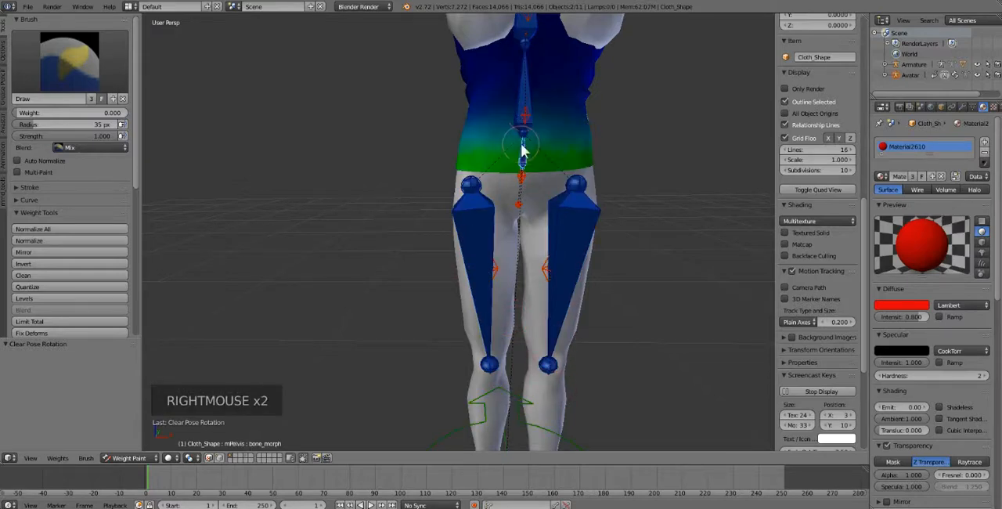
right_click(529, 88)
right_click(493, 237)
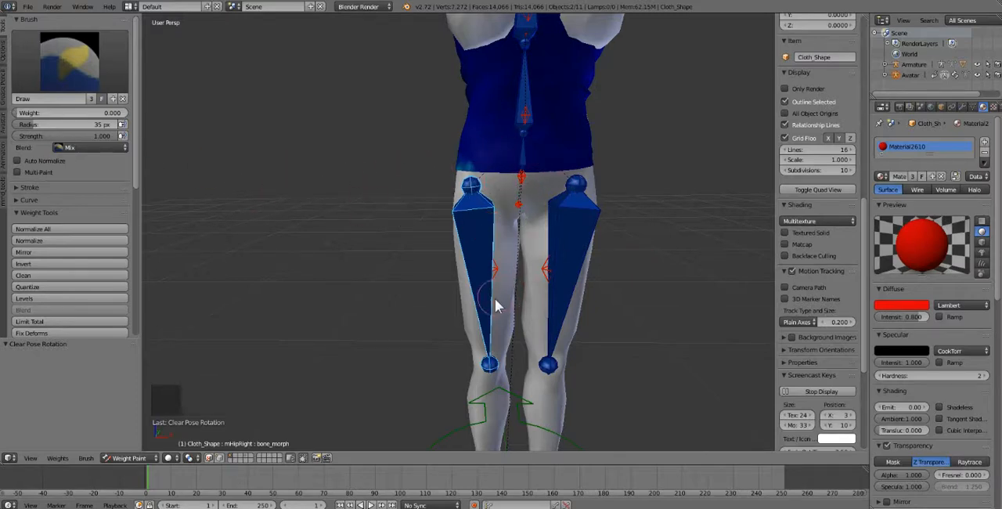
right_click(479, 235)
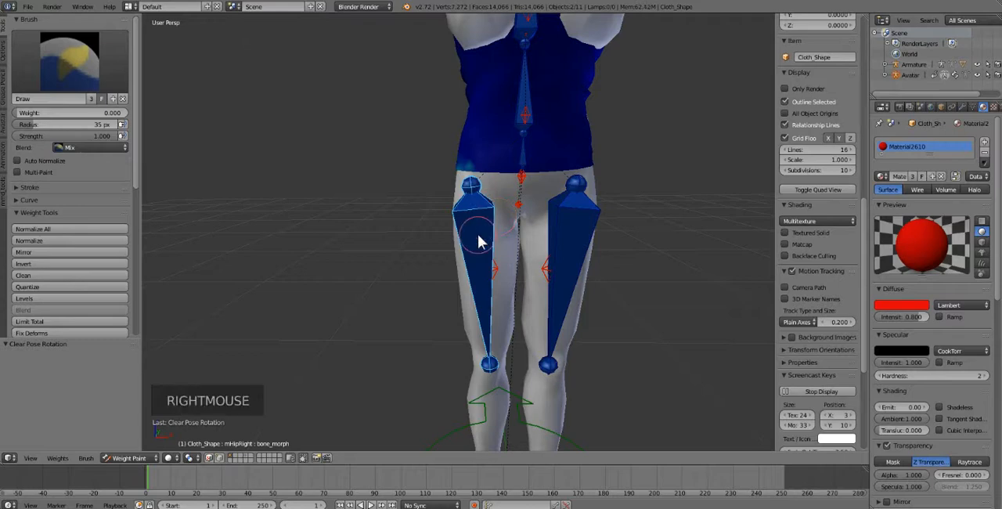
mouse_move(31, 113)
left_mouse_down()
mouse_move(79, 113)
mouse_move(79, 124)
left_mouse_up()
left_click_drag(425, 170, 487, 146)
left_click(487, 146)
Step: Check the R_UPPER_LEG weights, and rotate mHipRight by -298.105° to test the shirt's right hip with the leg swung outward
right_click(487, 268)
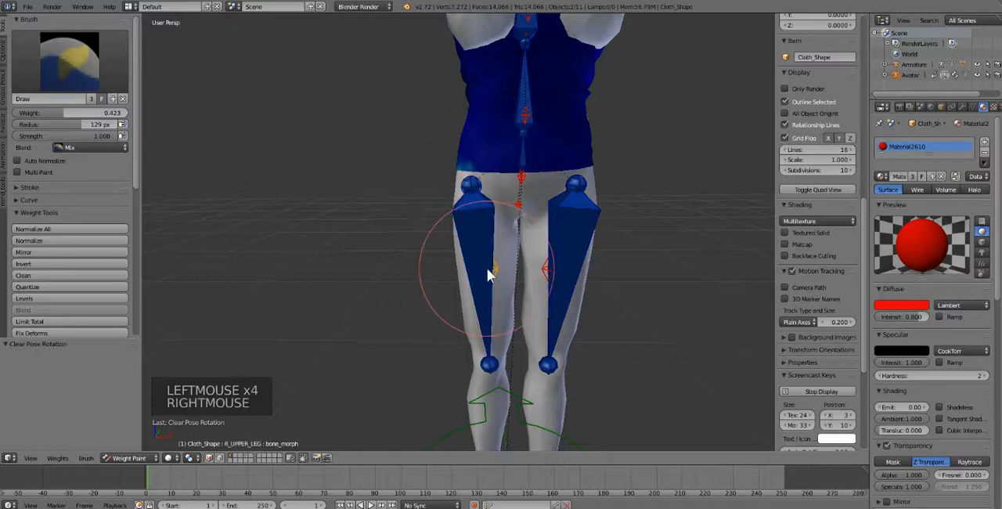
right_click(484, 226)
key("r")
key("r")
key("r")
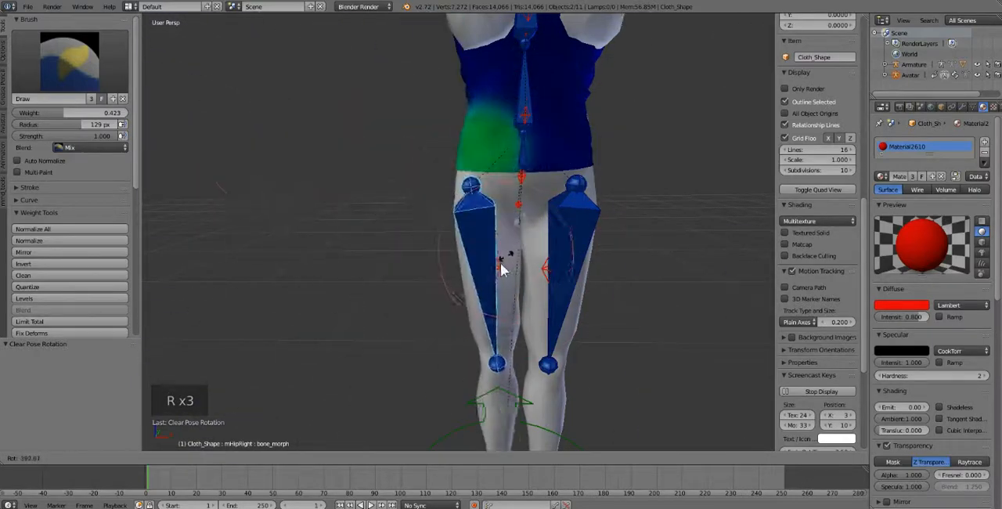
left_click(433, 238)
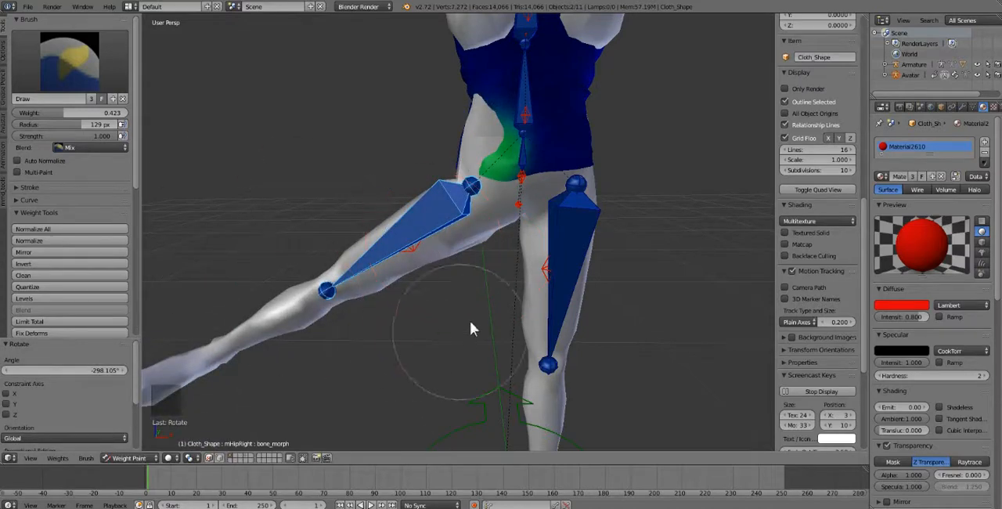
right_click(453, 205)
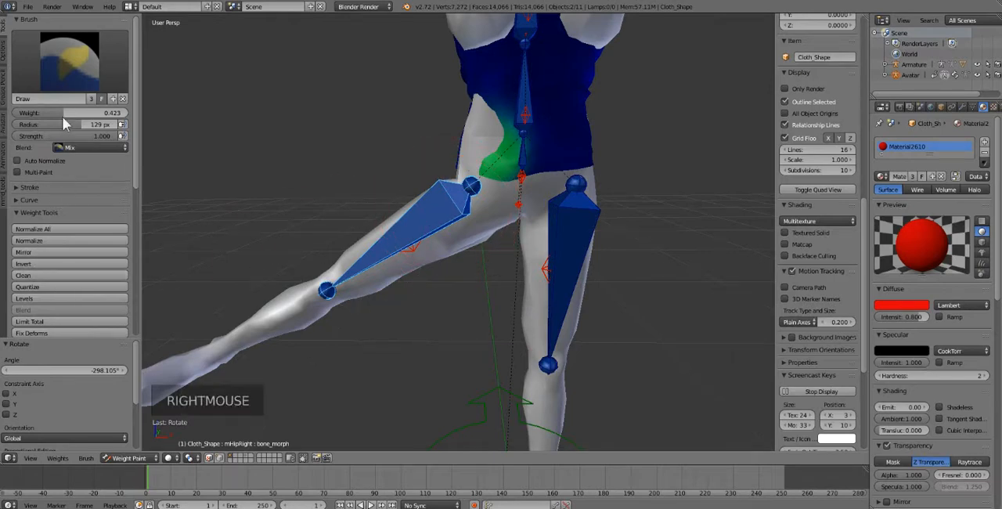
Step: Look through the Weight Tools, Sparkles, Rigging, Skinning and Fitting settings for a way to remove bone weights
scroll(21, 99, "down", 7)
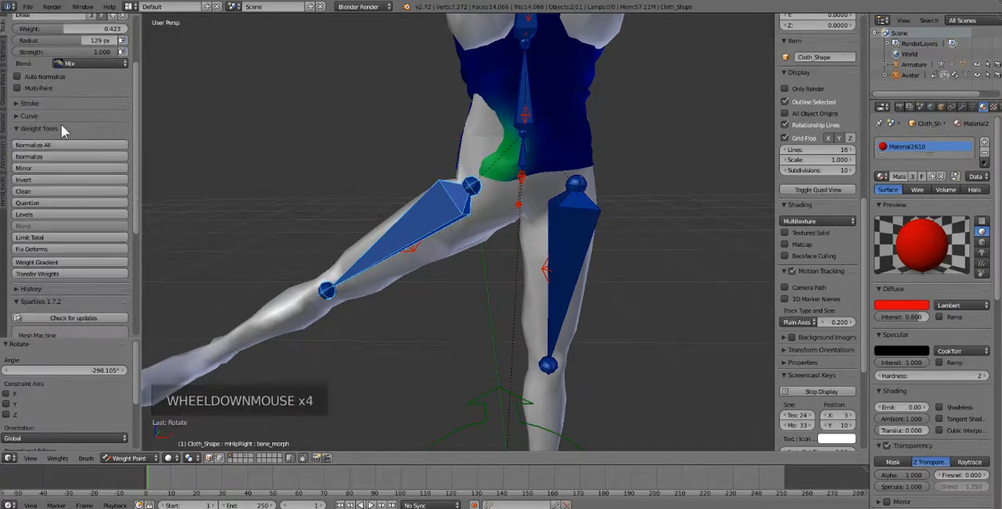
scroll(65, 179, "down", 13)
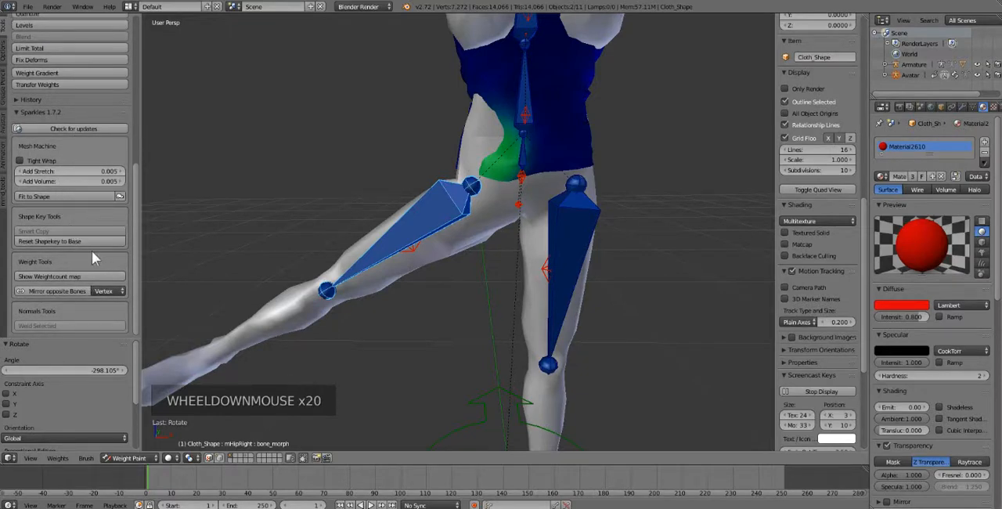
scroll(29, 286, "up", 4)
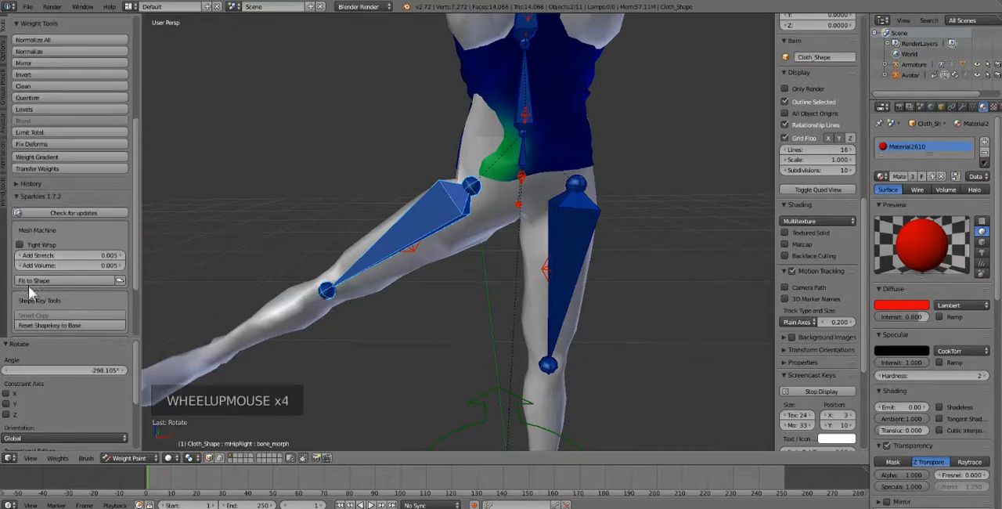
left_click(6, 118)
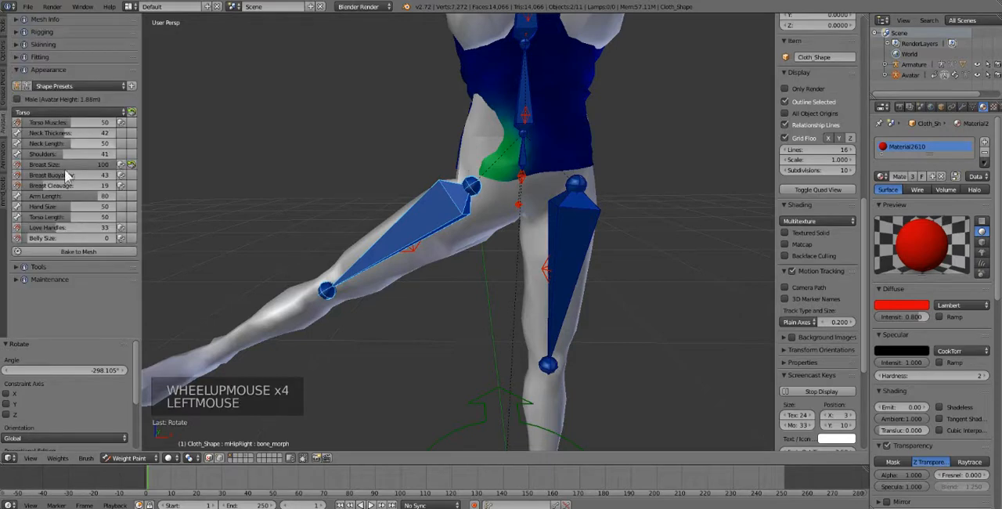
left_click(50, 56)
left_click(49, 31)
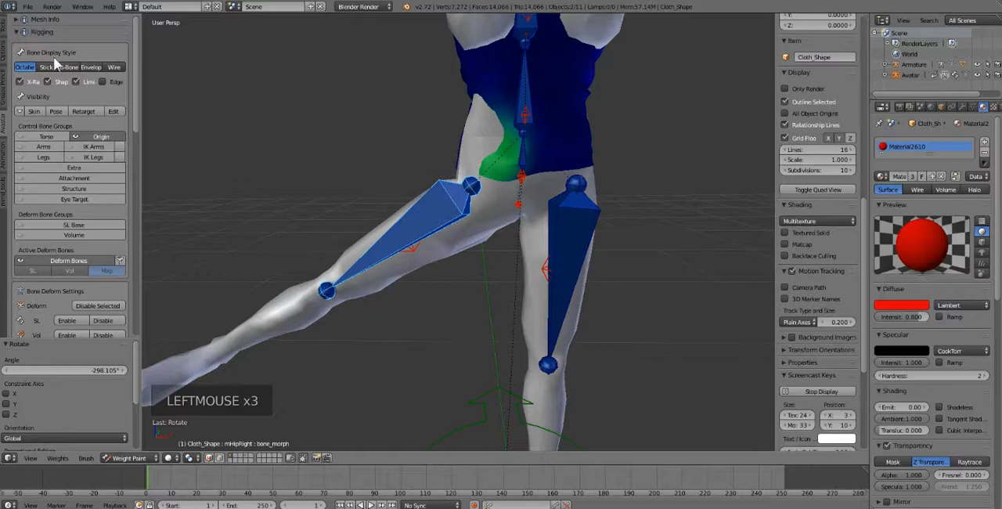
scroll(55, 63, "down", 11)
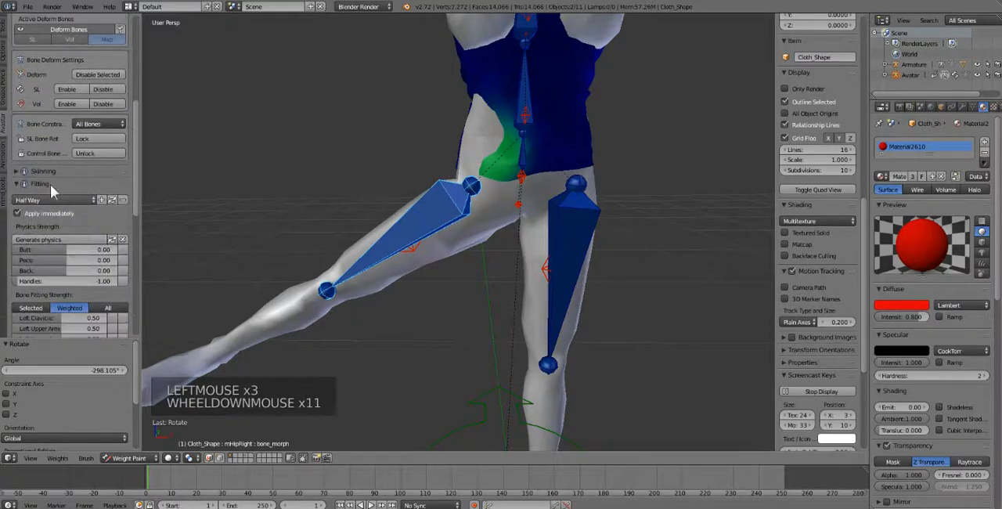
left_click(53, 171)
scroll(53, 172, "down", 10)
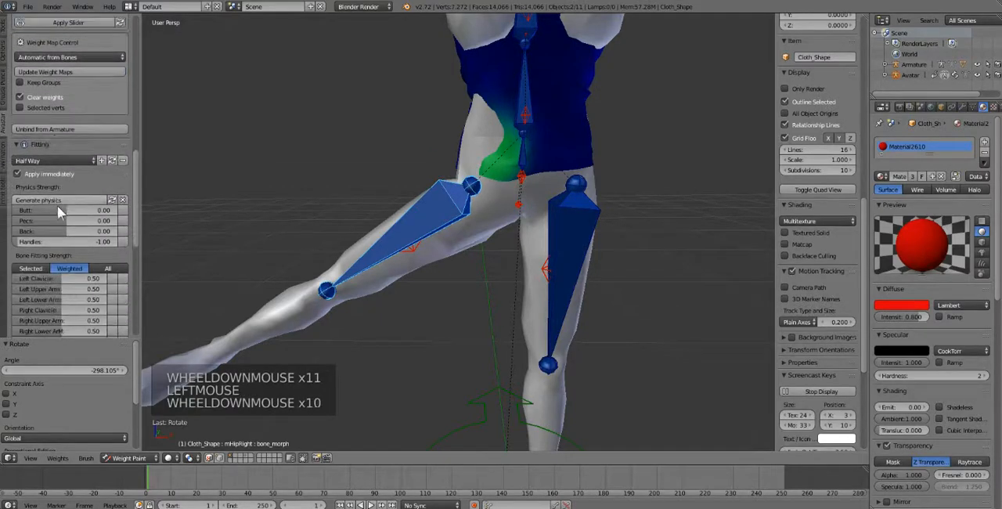
scroll(57, 206, "down", 18)
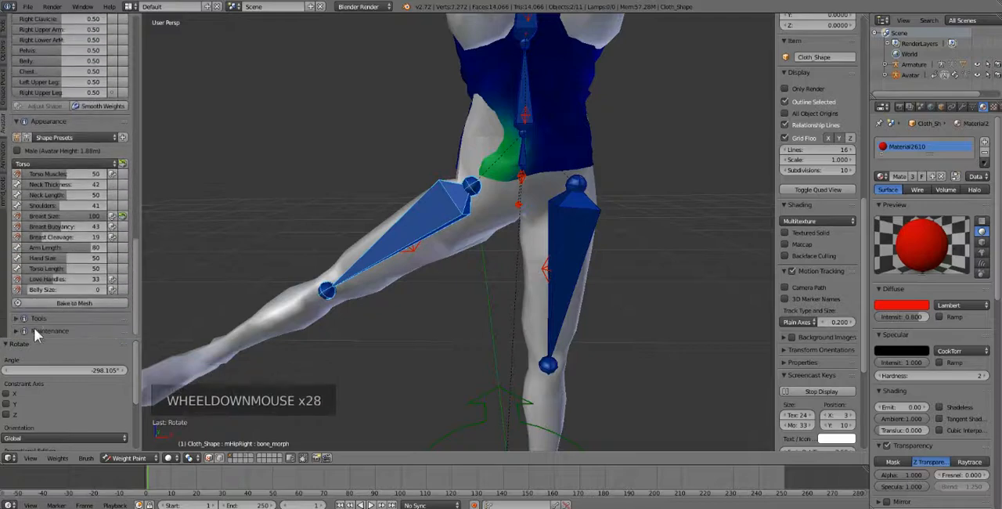
Step: Expand the Avastar Tools section and look through its vertex and weight tools
left_click(34, 328)
left_click(33, 328)
left_click(34, 319)
left_click(34, 319)
scroll(70, 264, "down", 6)
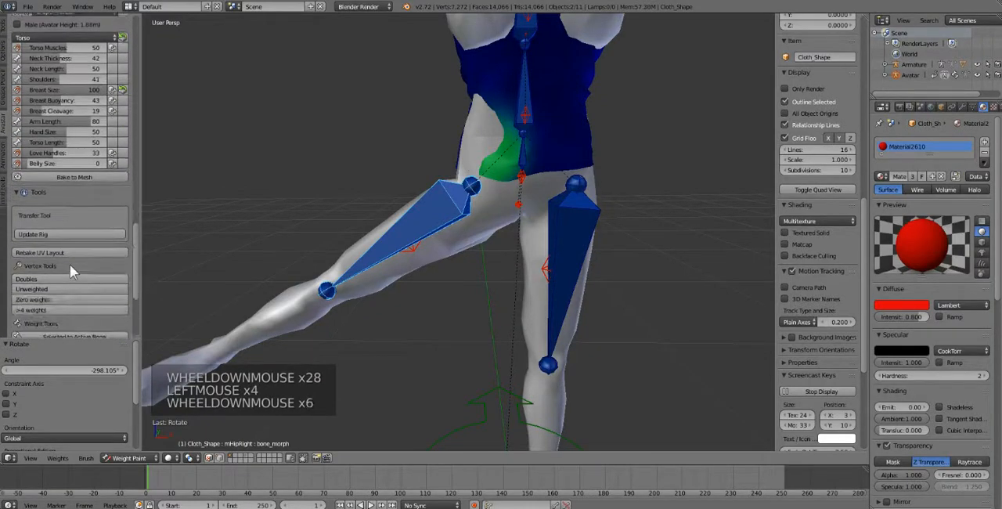
scroll(69, 264, "down", 2)
scroll(53, 148, "up", 4)
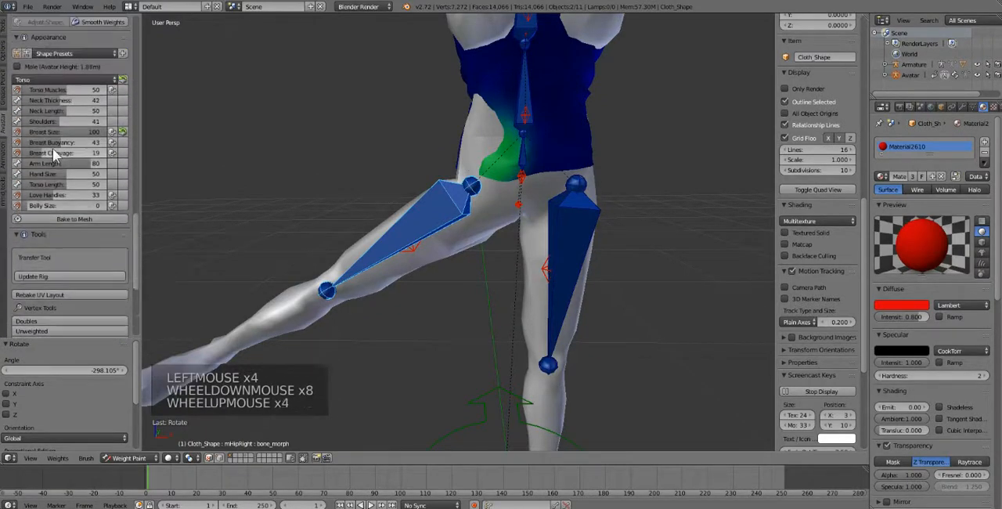
Step: Collapse the Rigging, Skinning, Fitting and Appearance sections so the Avastar Tools section is within reach
left_click(7, 123)
left_click(6, 124)
scroll(105, 220, "down", 2)
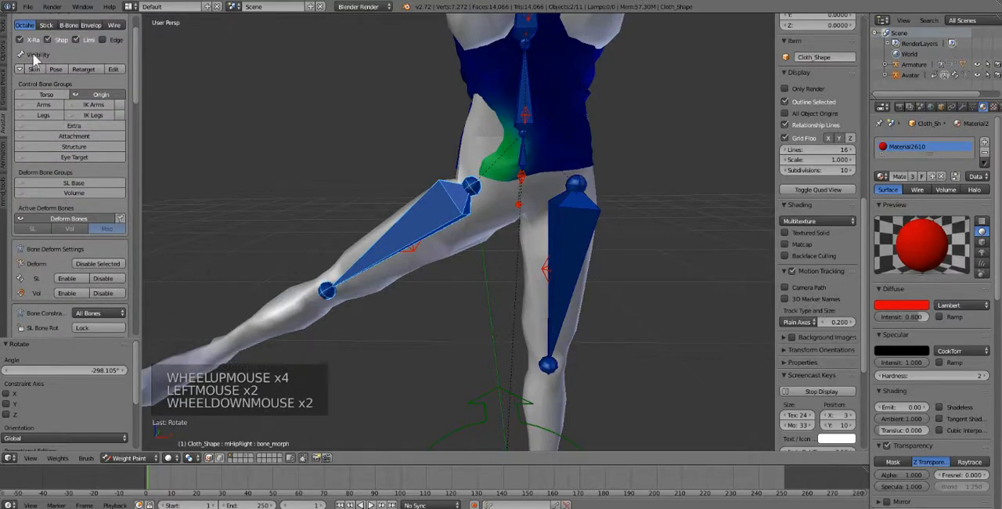
scroll(34, 59, "up", 4)
left_click(13, 33)
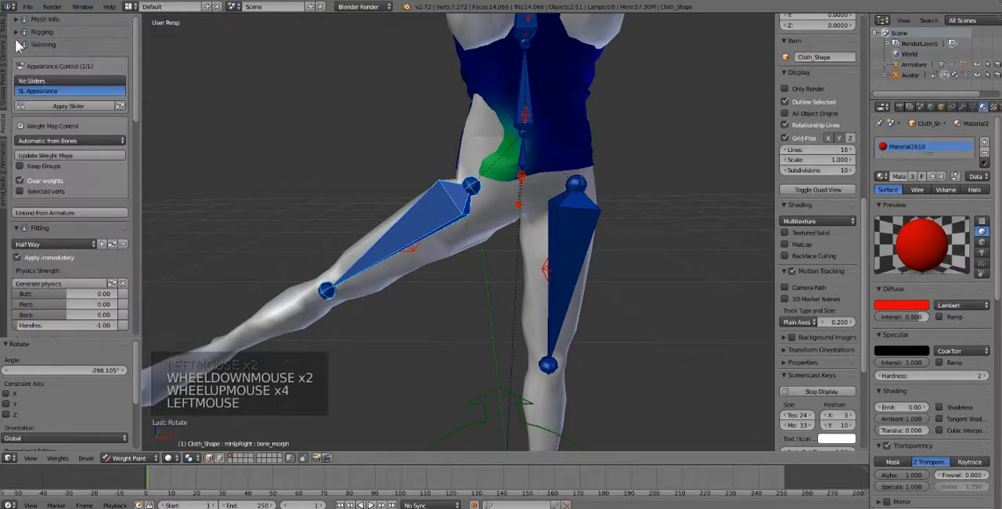
left_click(16, 43)
left_click(21, 35)
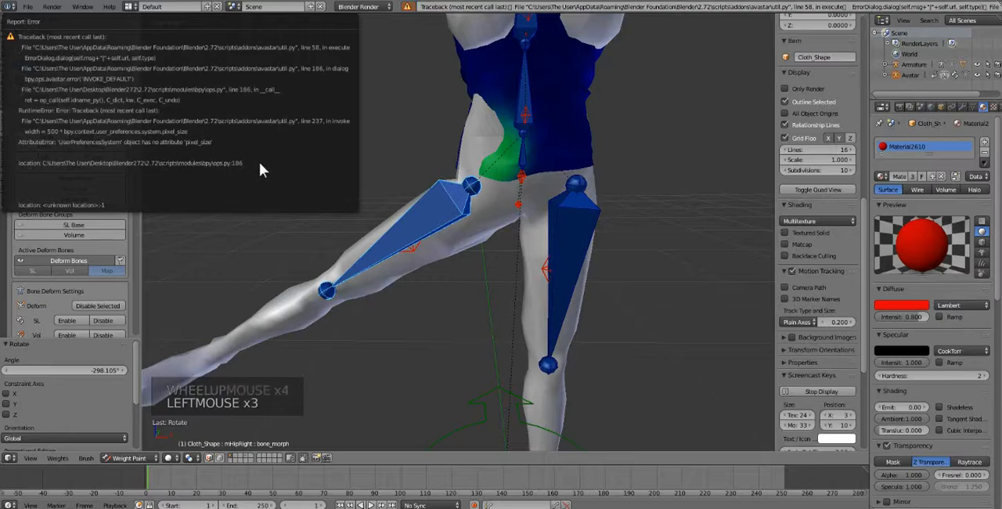
left_click(18, 31)
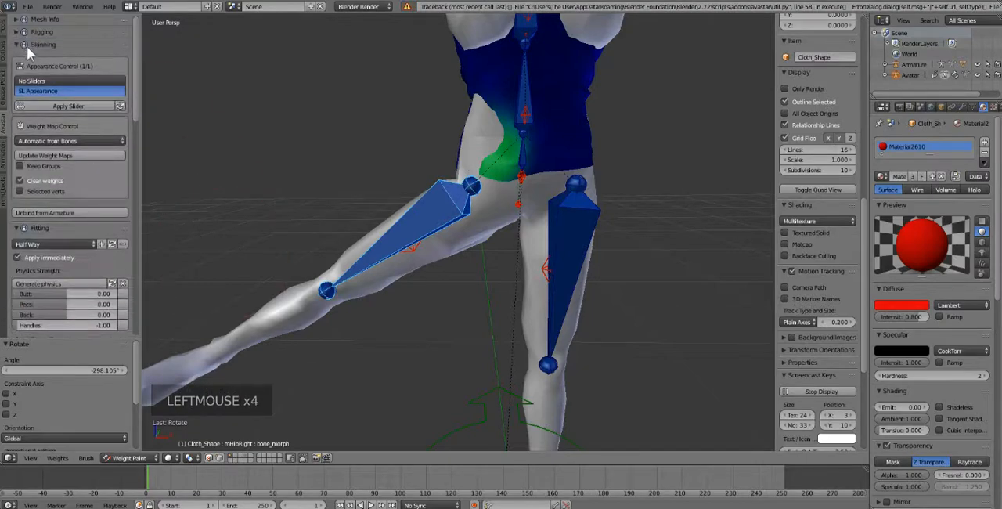
left_click(19, 45)
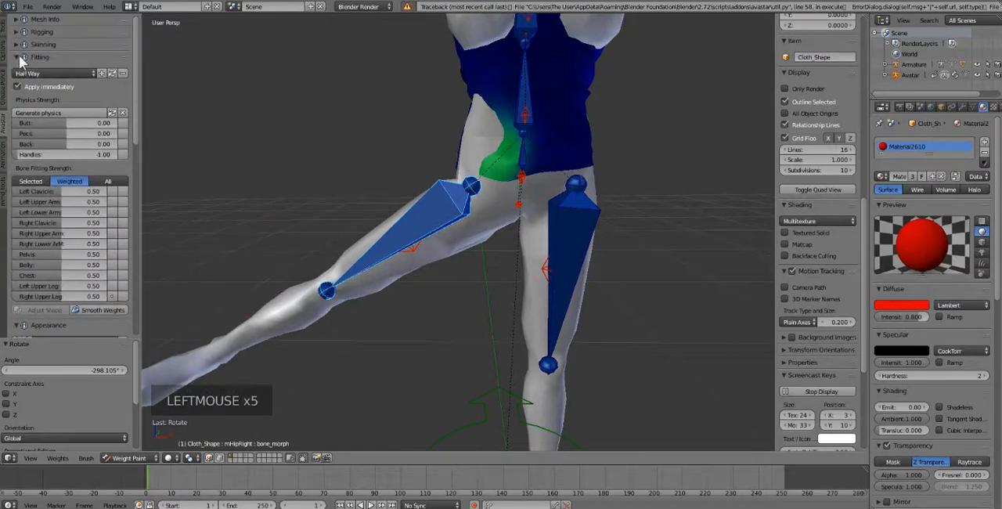
left_click(18, 57)
left_click(19, 70)
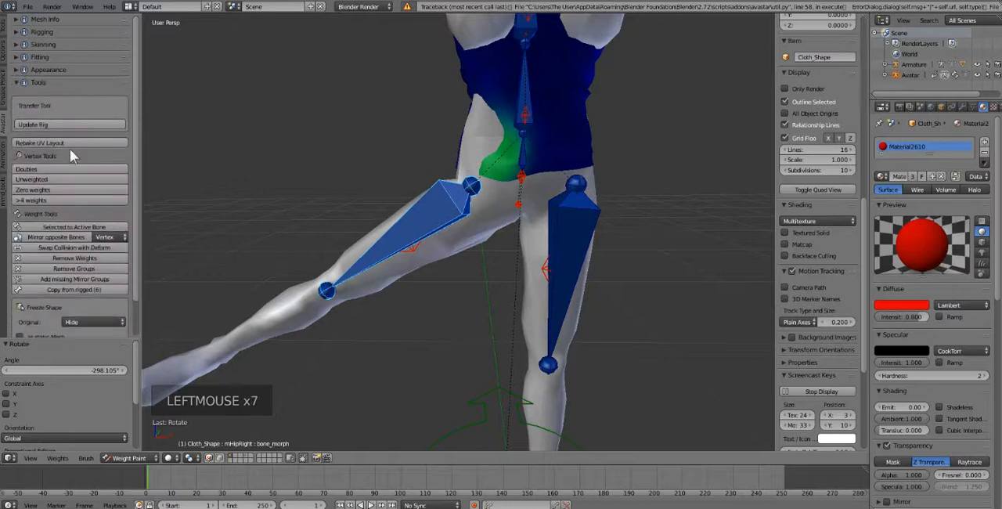
Step: Remove all shirt weights belonging to the mHipRight and R_UPPER_LEG bones
scroll(61, 169, "down", 6)
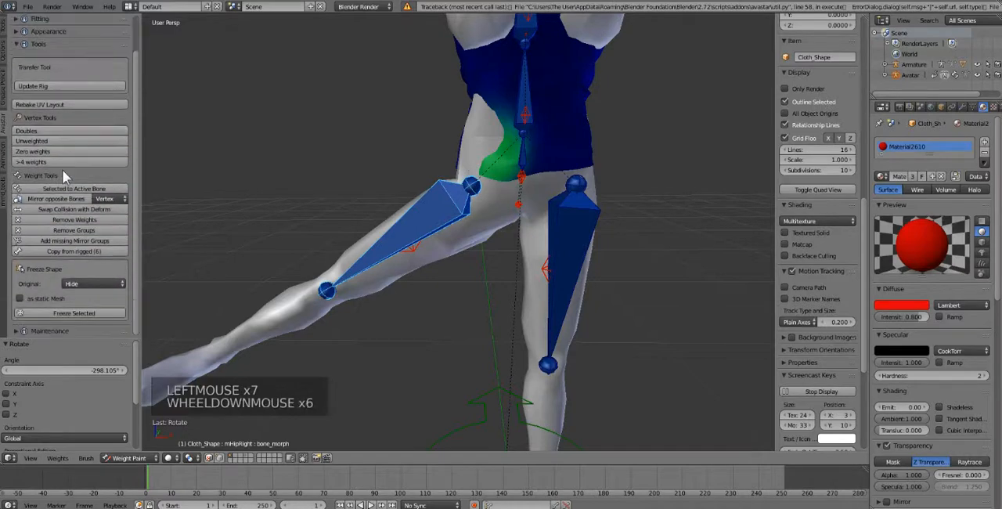
left_click(91, 220)
right_click(409, 247)
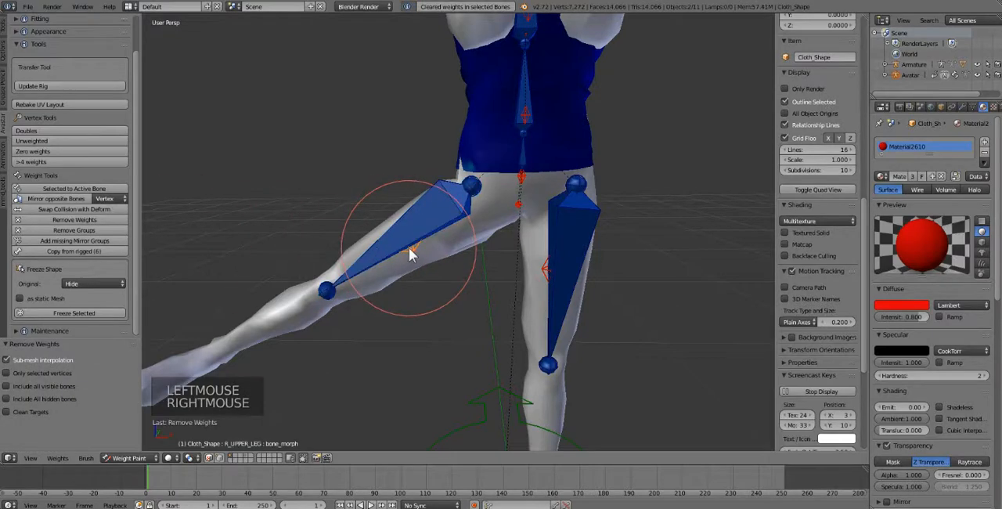
left_click(72, 219)
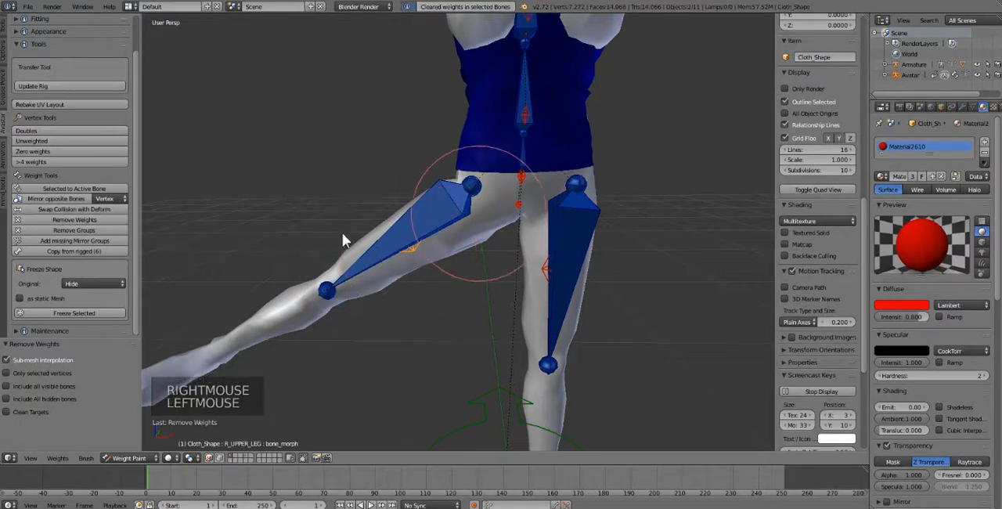
Step: Rotate mHipRight by -441.966° to test the shirt's right hem, check the PELVIS weights, and clear the pose rotation of all bones
right_click(417, 230)
key("r")
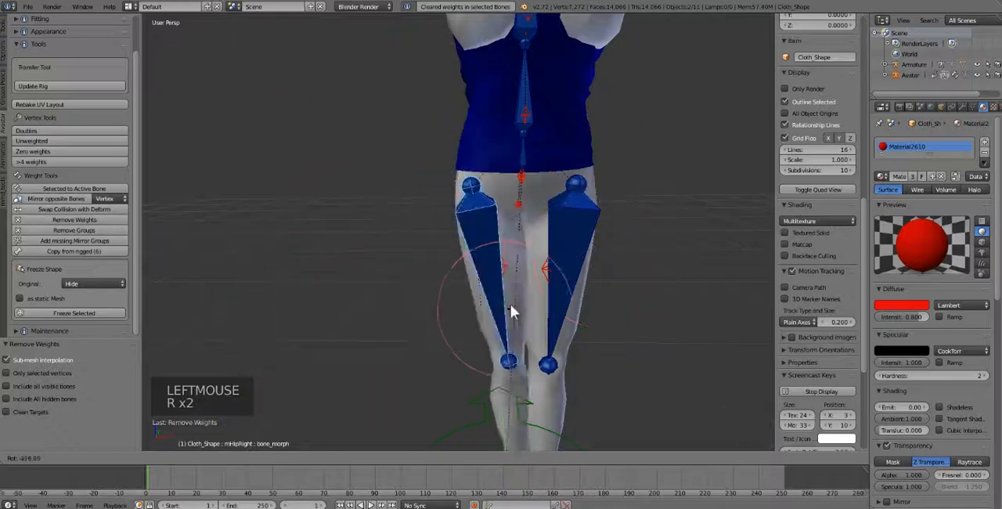
left_click(512, 187)
right_click(519, 182)
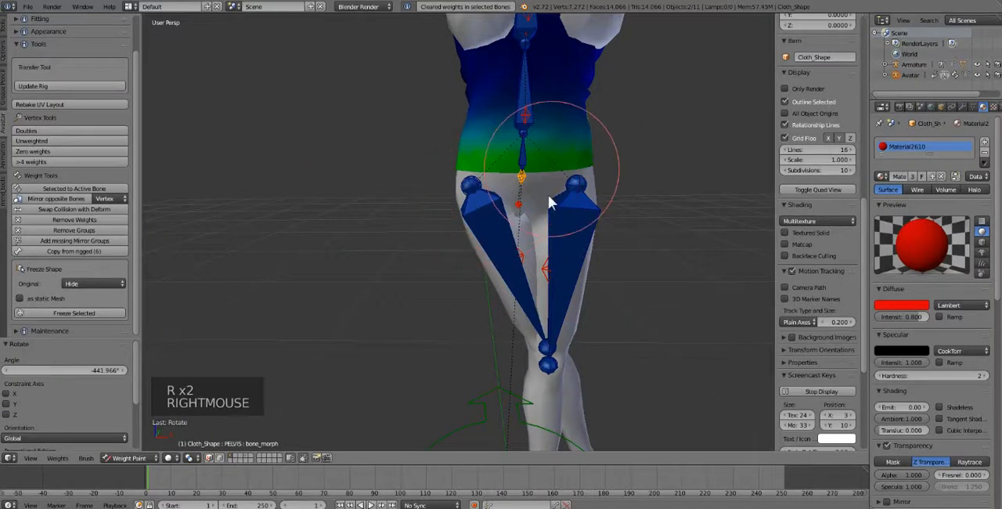
key("a")
key("a")
key("a")
key("alt+r")
Step: Rotate mHipLeft to swing the left leg outward and test the shirt's left hem
key("r")
key("r")
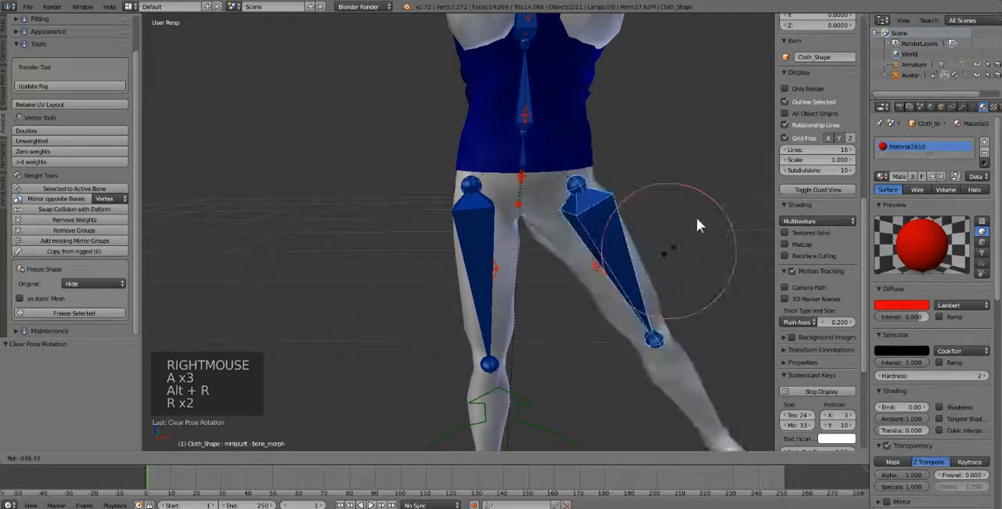
left_click(656, 251)
key("a")
key("alt+r")
Step: Select mTorso, test-rotate it to check the shirt's waist, and clear the pose rotation of all bones
right_click(534, 92)
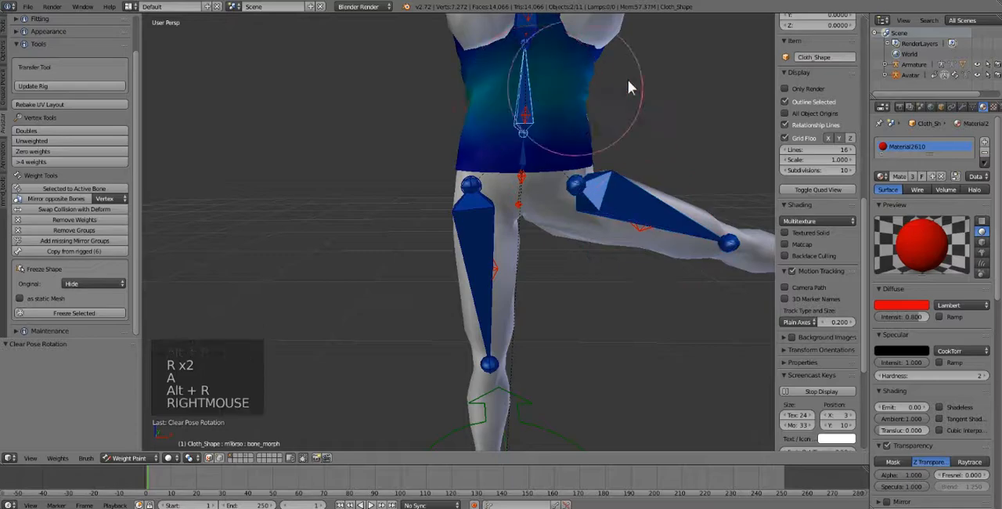
key("r")
key("r")
left_click(601, 220)
key("a")
key("a")
key("a")
key("alt+r")
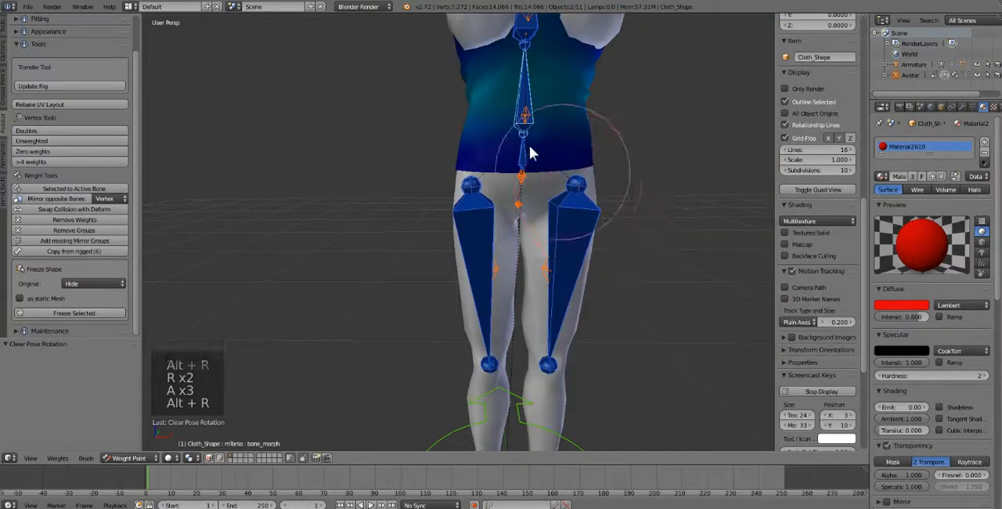
Step: Bend the upper body sideways at mTorso to test the whole shirt, and reset every bone's rotation
scroll(529, 145, "down", 3)
mouse_move(530, 148)
middle_mouse_down()
mouse_move(519, 175)
mouse_move(532, 176)
mouse_move(528, 159)
mouse_move(493, 176)
mouse_move(521, 174)
middle_mouse_up()
scroll(519, 174, "up", 2)
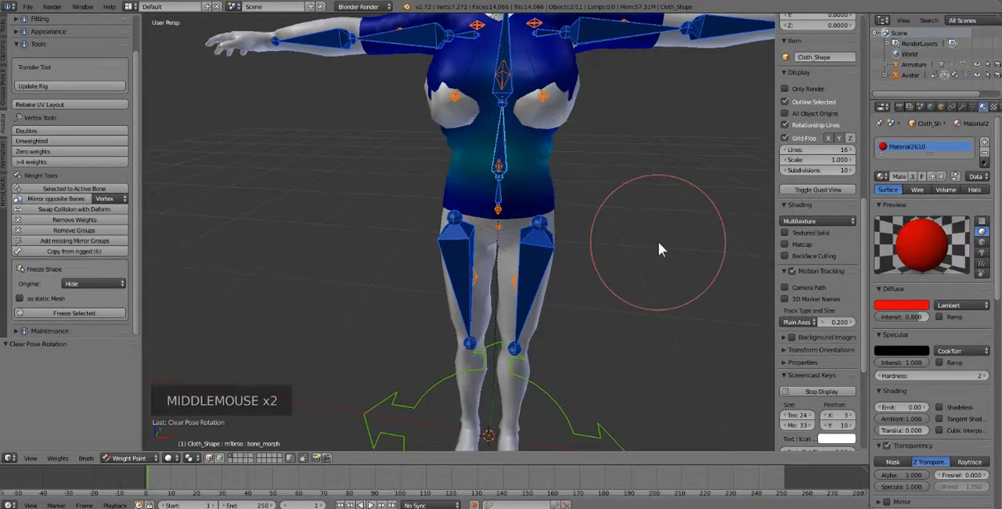
middle_click_drag(525, 231, 524, 206)
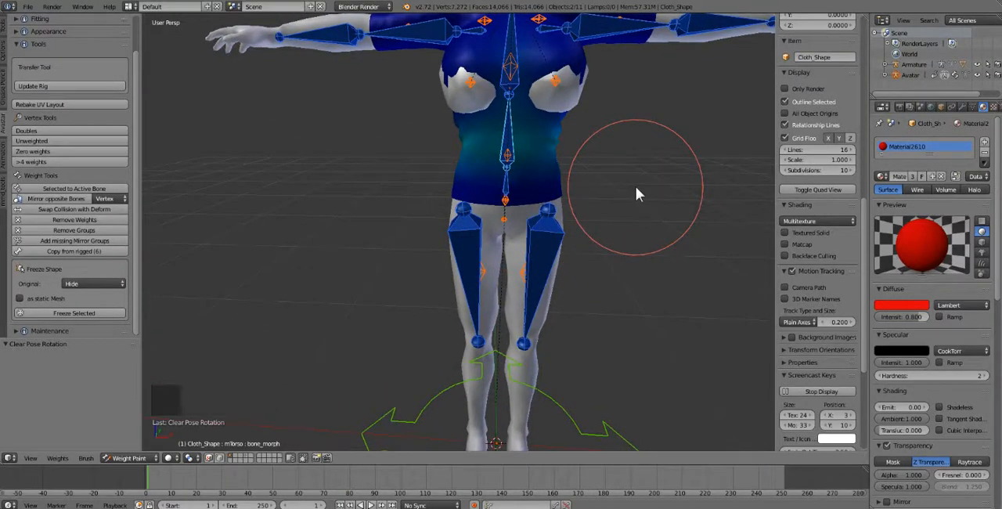
right_click(510, 157)
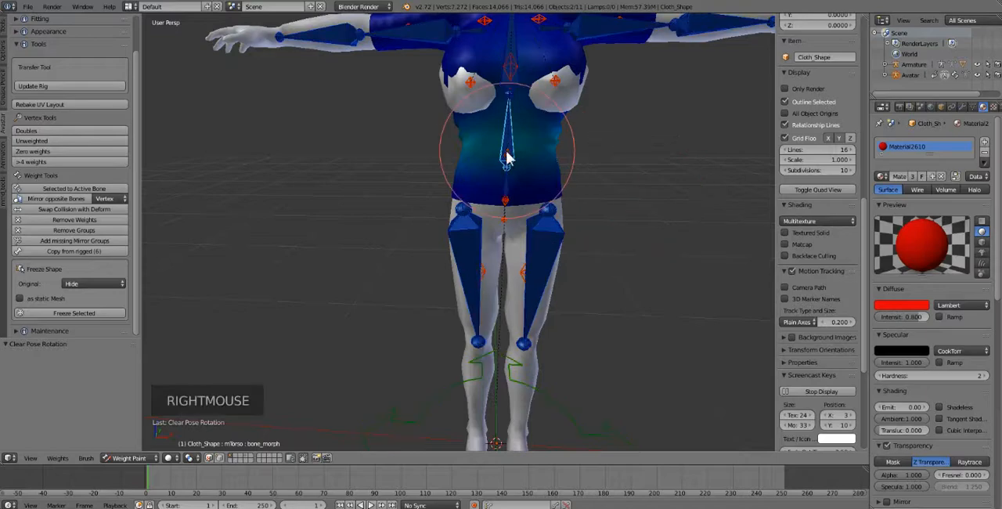
key("r")
key("r")
key("Escape")
key("a")
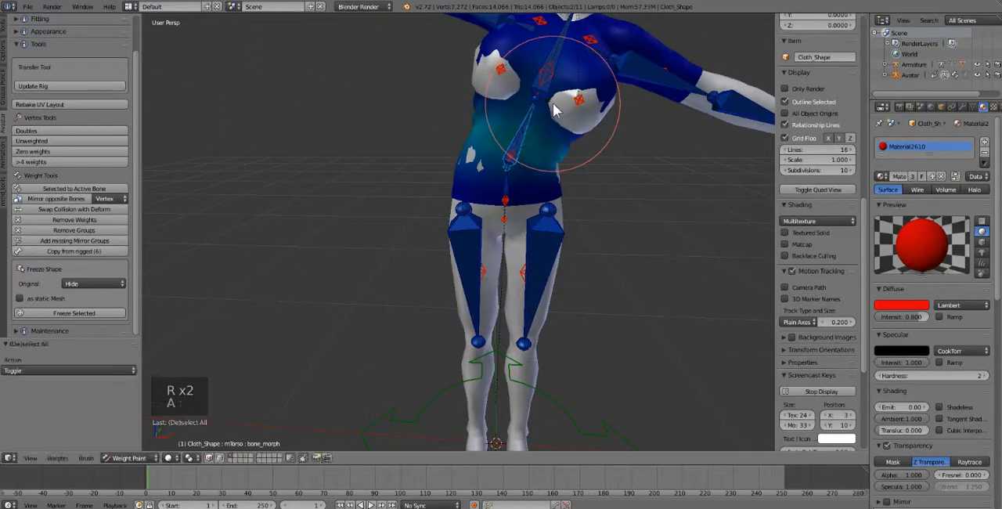
key("a")
key("alt+r")
scroll(527, 161, "up", 2)
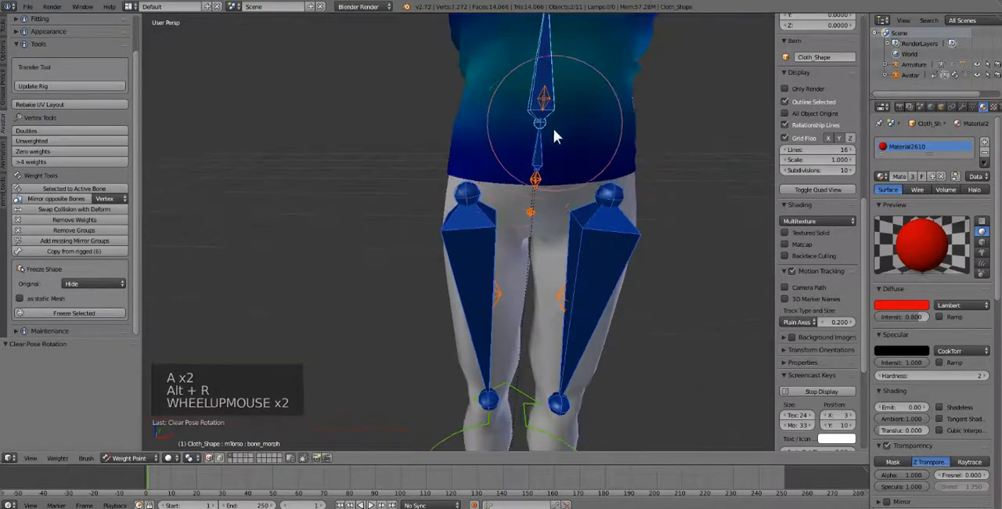
Step: Compare the mTorso and mPelvis weights on the shirt's lower half
middle_click_drag(554, 128, 516, 191, "shift")
right_click(509, 176)
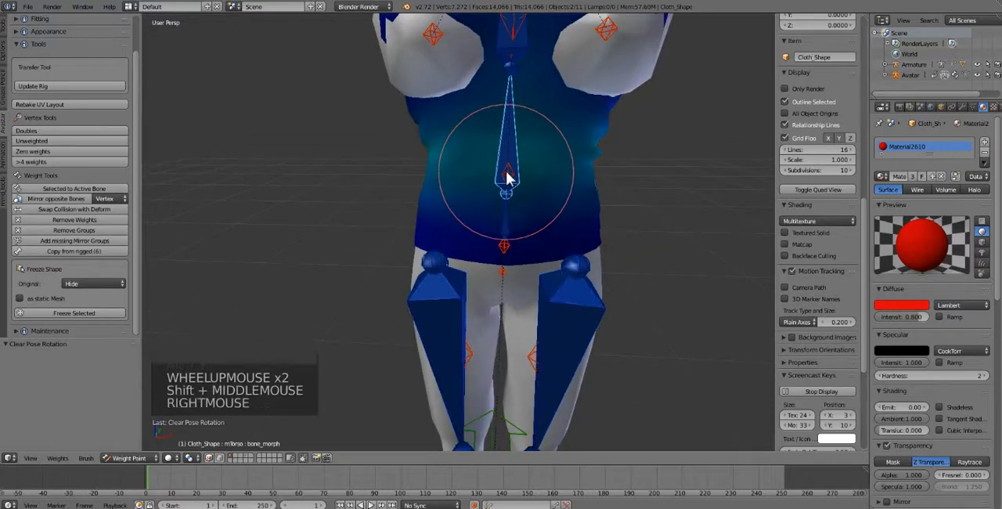
right_click(505, 202)
right_click(505, 201)
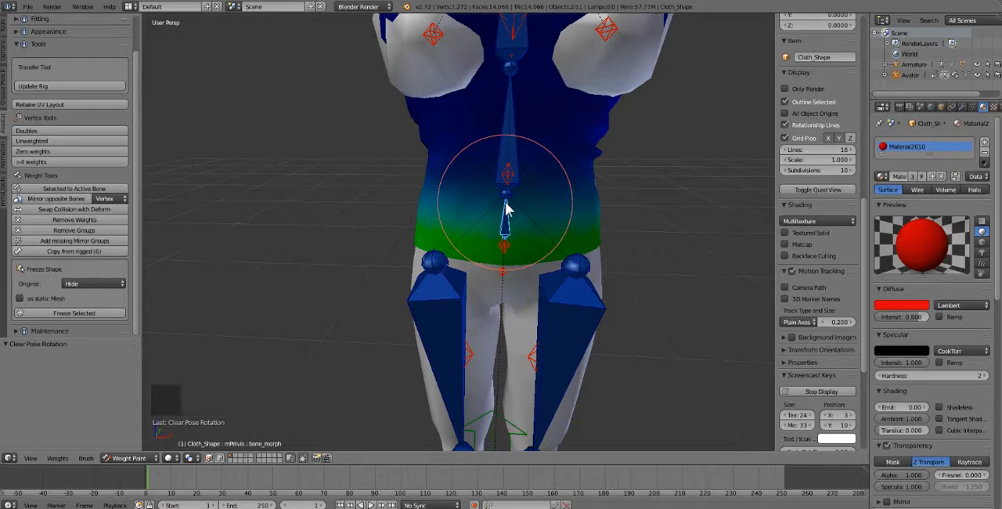
Step: Show only the layer that holds the original baggy shirt mesh to examine its weight-free shape
scroll(506, 205, "down", 1)
middle_click_drag(504, 213, 513, 177)
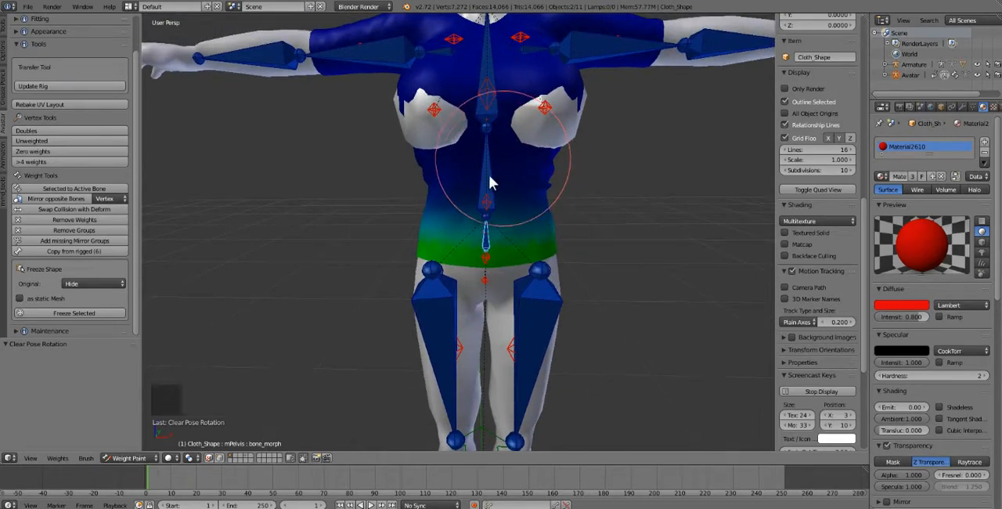
left_click(245, 461, "shift")
left_click(245, 460)
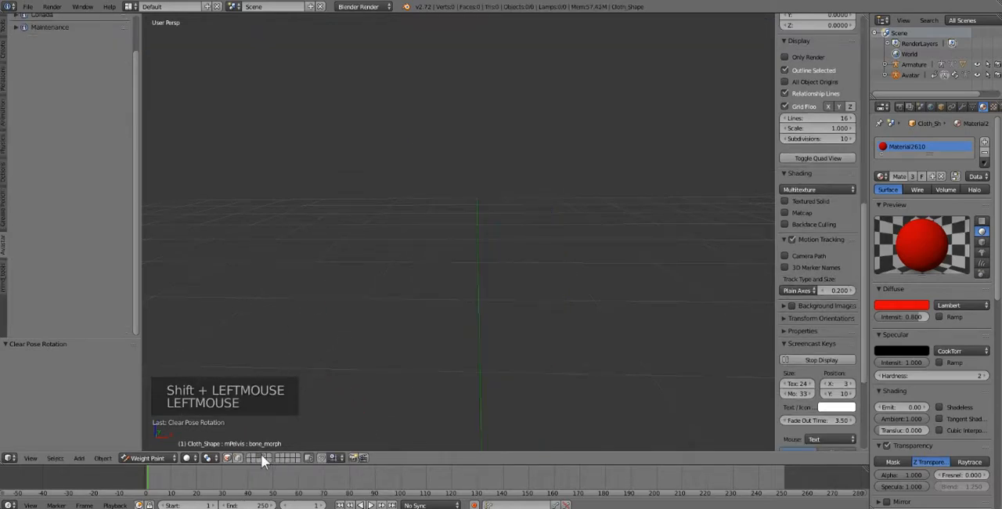
left_click(262, 456)
left_click(261, 456)
left_click(262, 456)
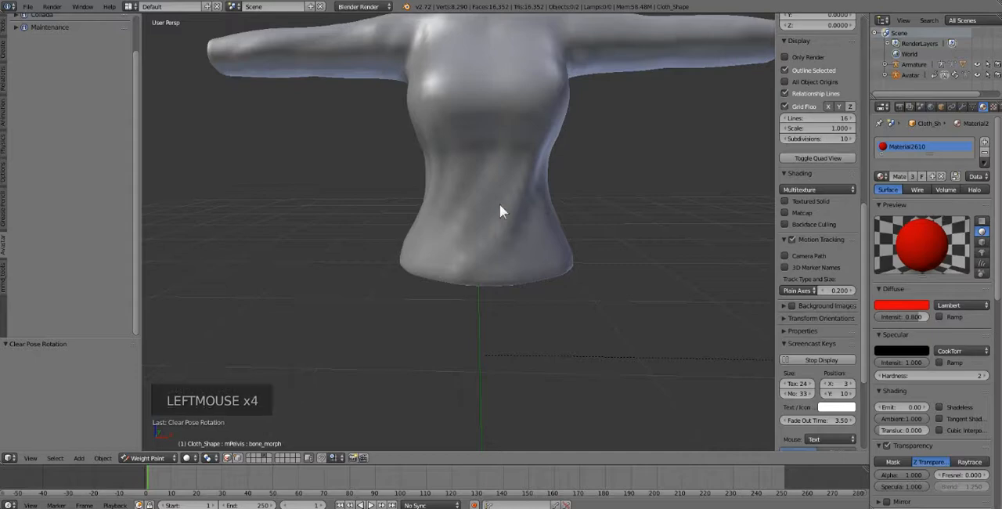
Step: Show the baggy shirt over the avatar, select it for comparison with the red shirt, and return to the avatar's layer alone
right_click(477, 270)
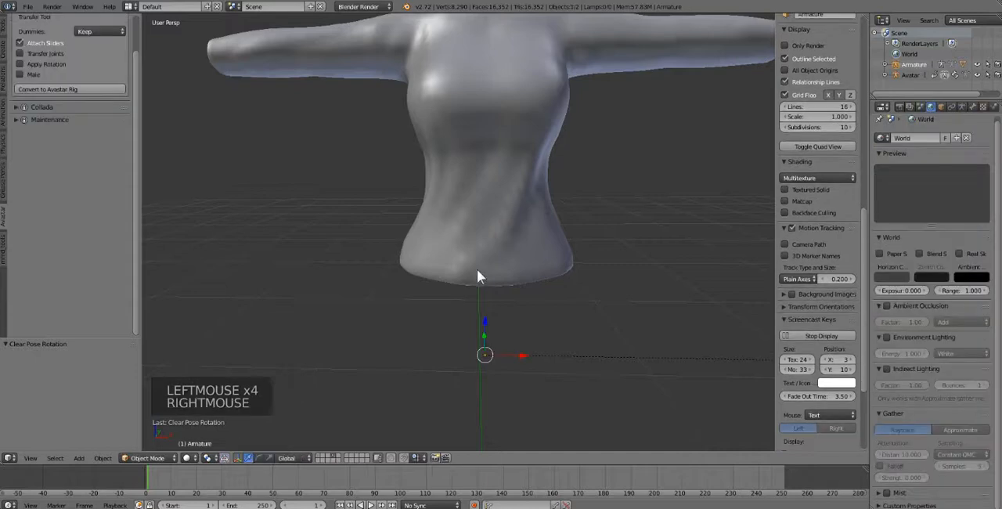
left_click(318, 457, "shift")
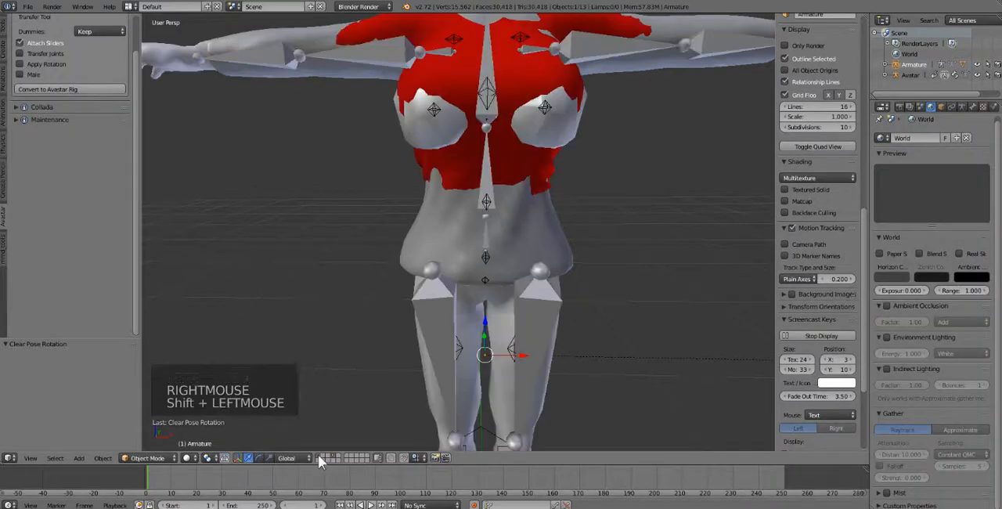
right_click(546, 240)
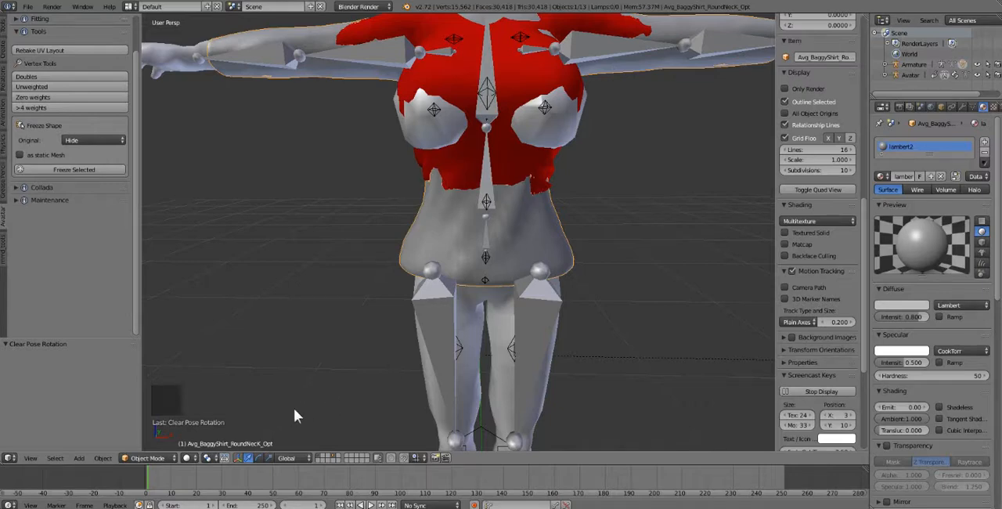
left_click(317, 456)
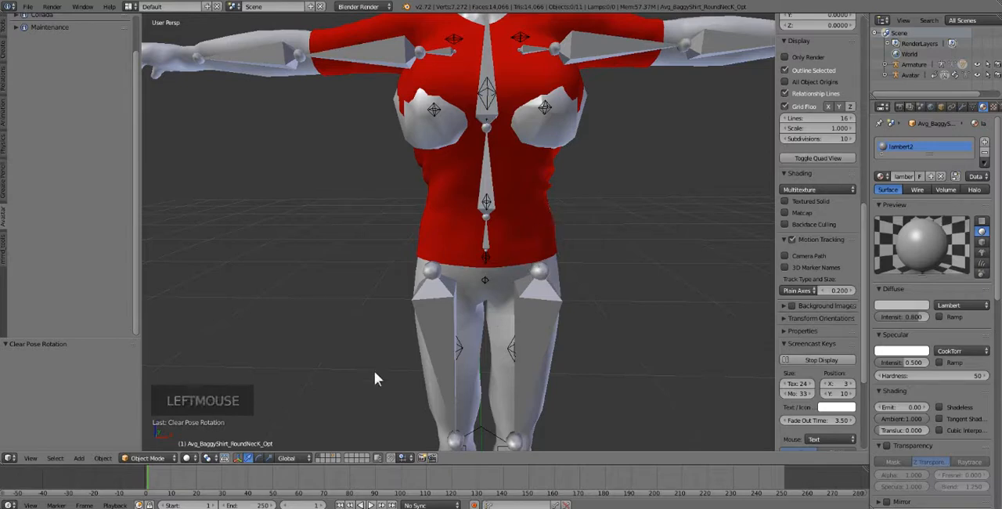
Step: Select the avatar's upper body mesh to examine the red shirt's fit, and reselect Cloth_Shape for weight painting
right_click(538, 226)
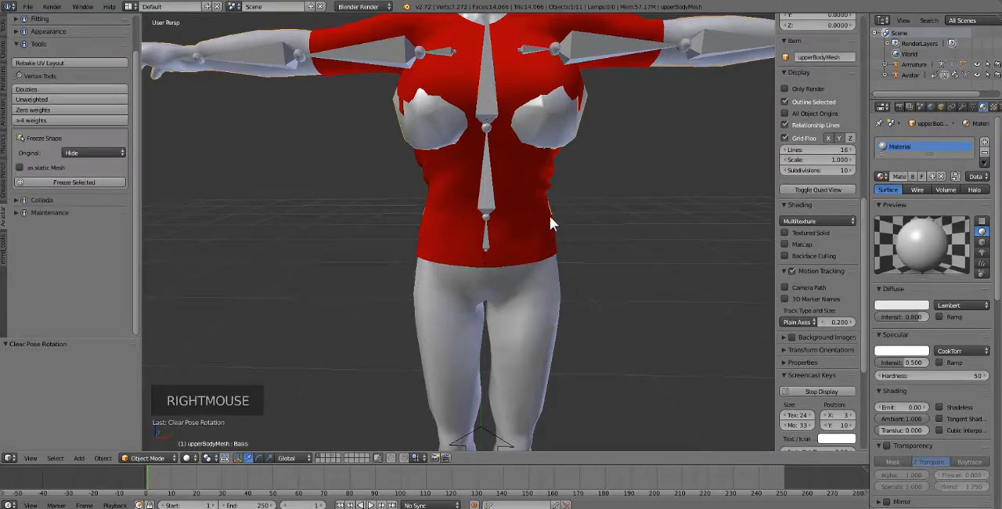
middle_click_drag(549, 217, 517, 203)
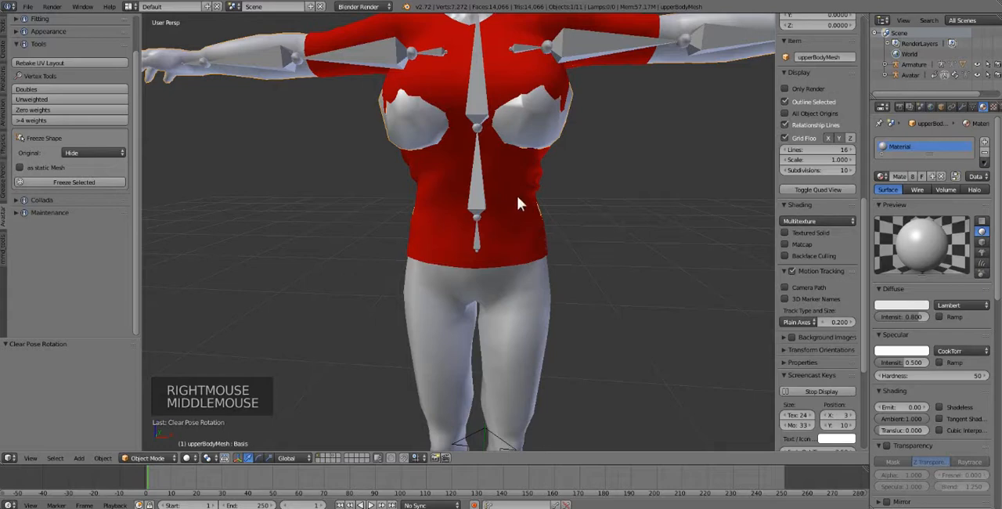
scroll(516, 202, "down", 3)
scroll(515, 202, "up", 3)
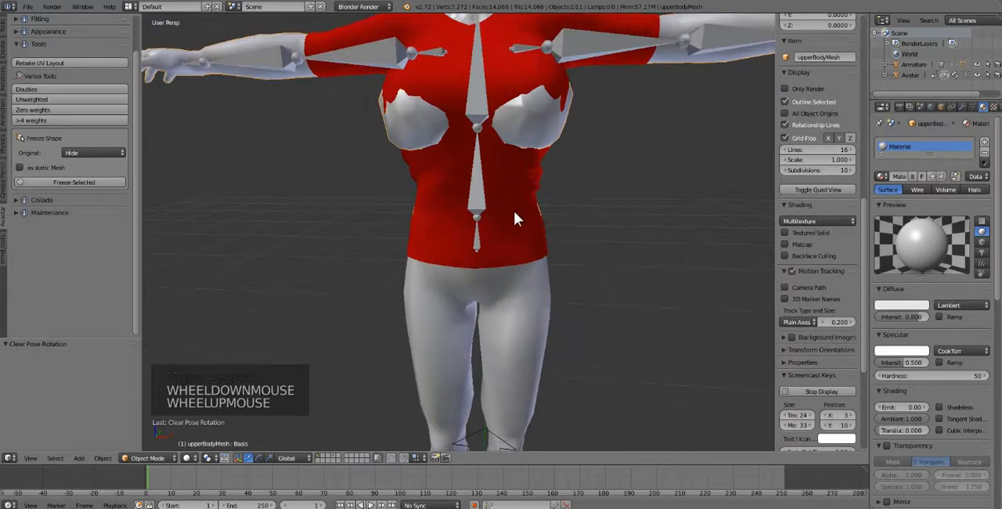
scroll(512, 246, "down", 3)
scroll(475, 266, "up", 3)
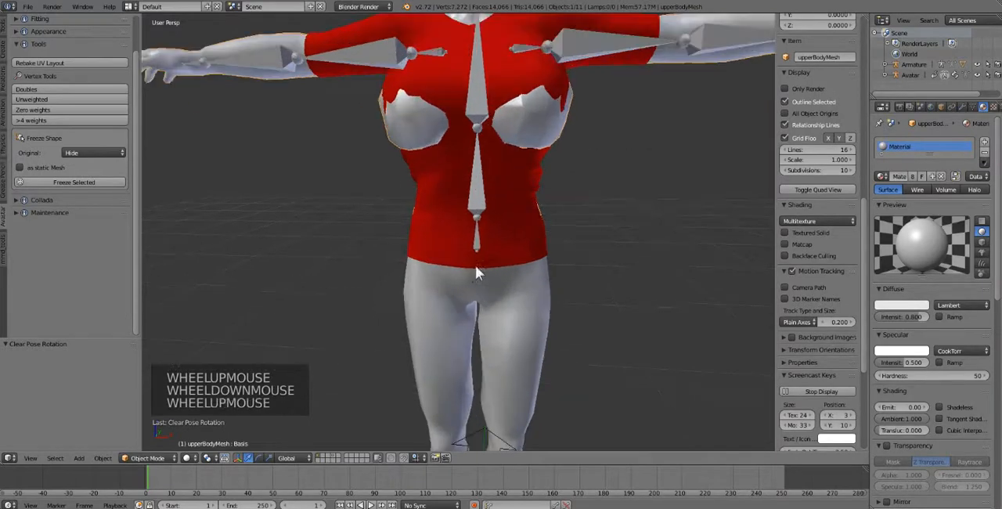
right_click(526, 235)
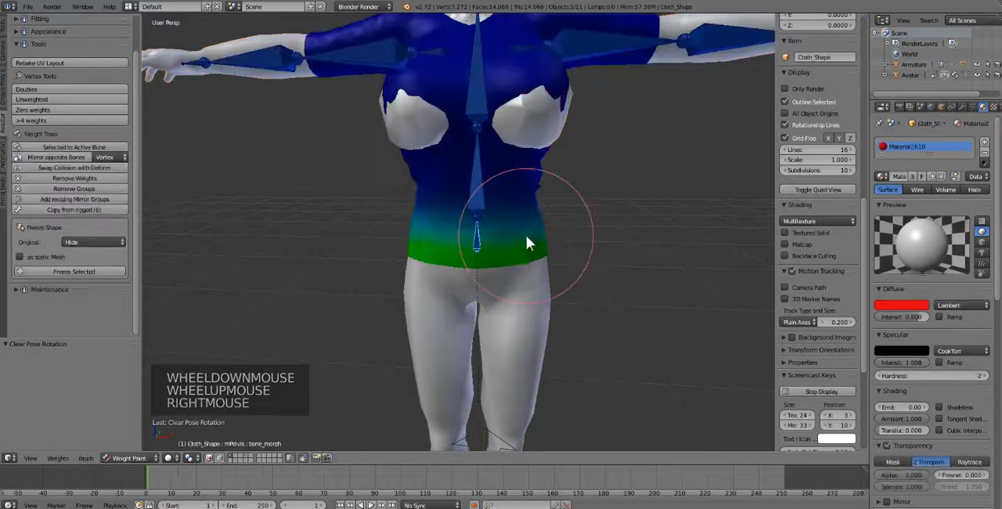
Step: Compare the mTorso and BELLY bone weights on the shirt's waist
right_click(478, 184)
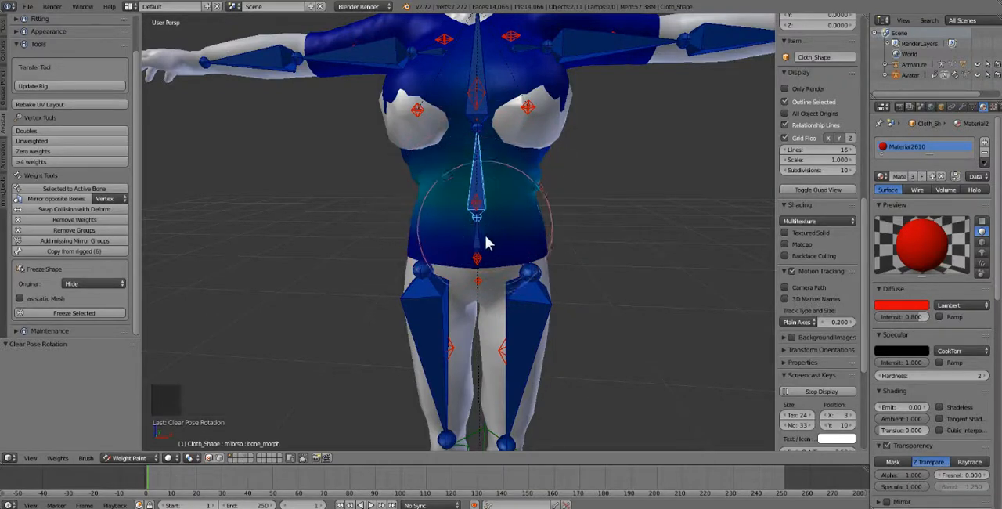
right_click(476, 205)
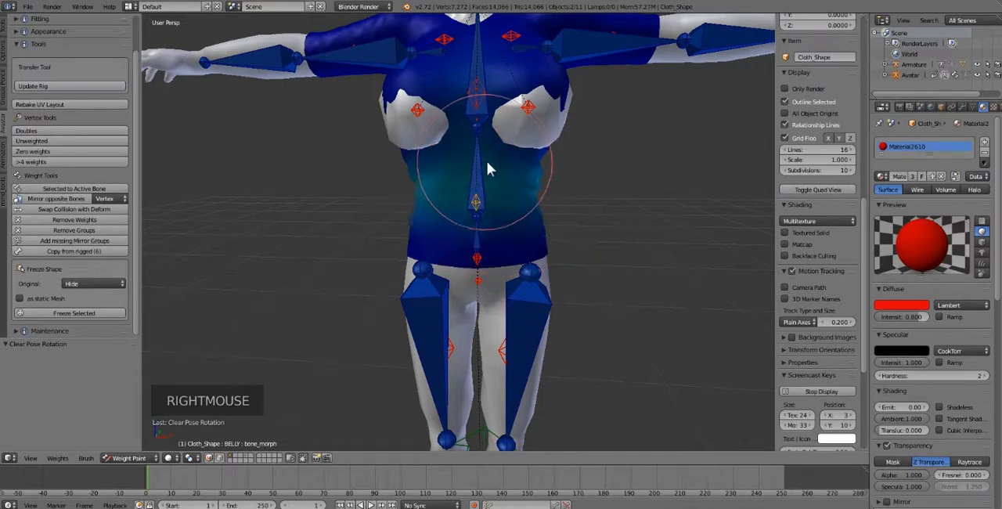
right_click(473, 168)
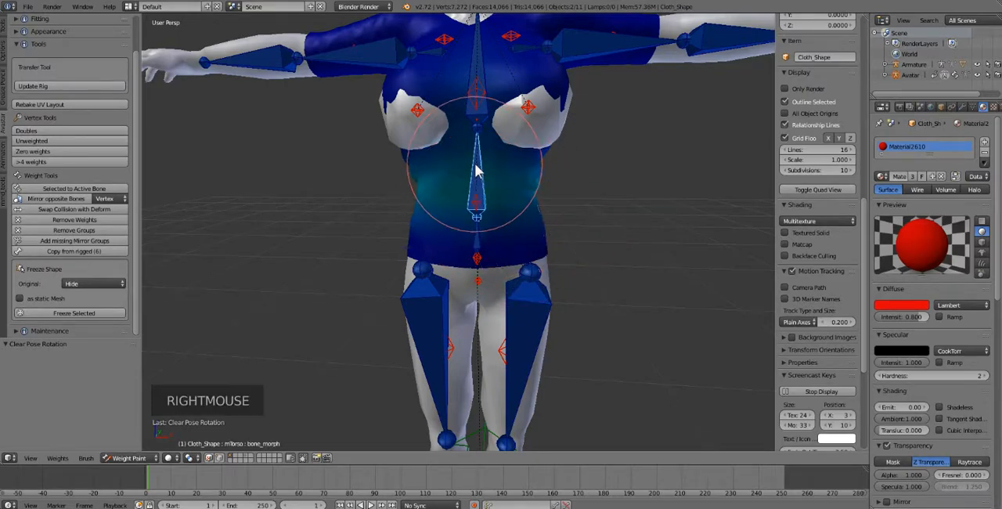
right_click(513, 194)
right_click(481, 177)
right_click(500, 193)
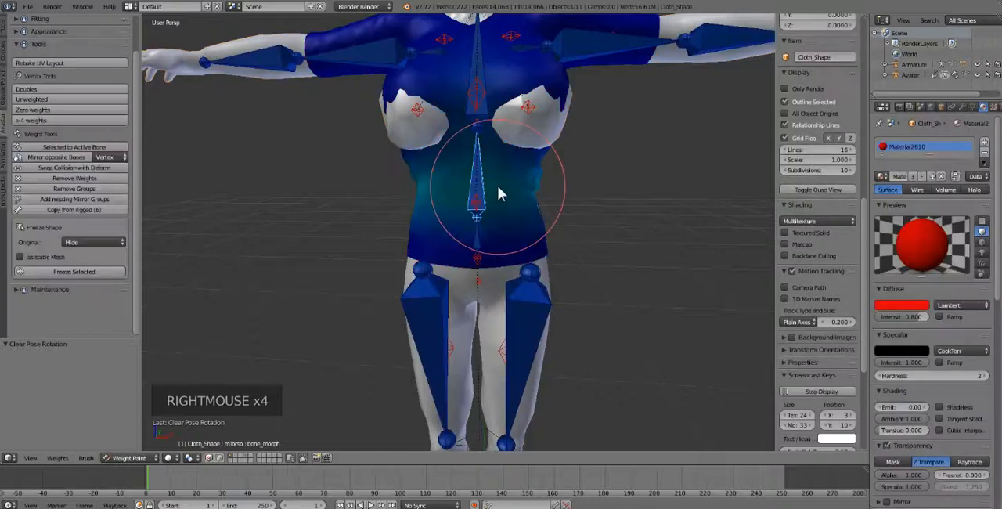
Step: Swap the shirt's collision and deform weights for mTorso twice, and check the LOWER_BACK and BELLY weights
right_click(480, 177)
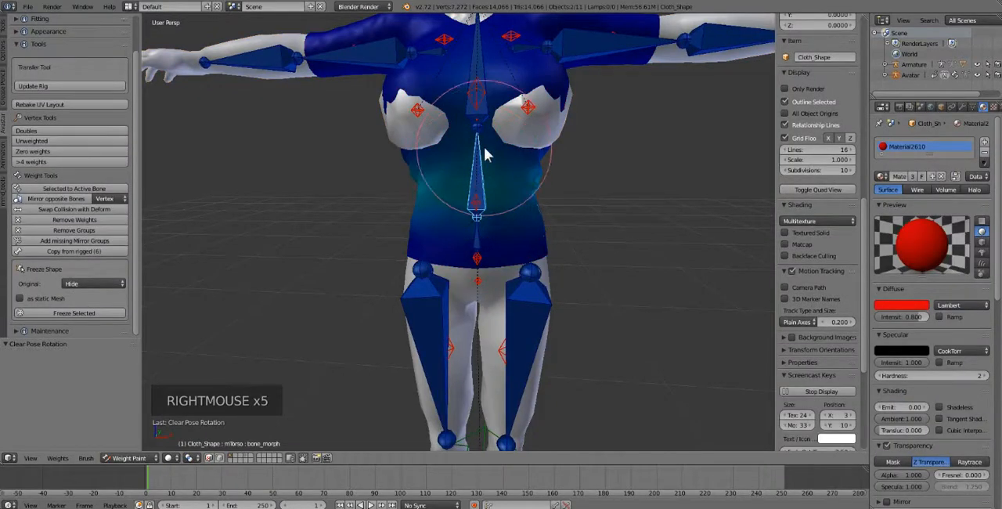
left_click(80, 209)
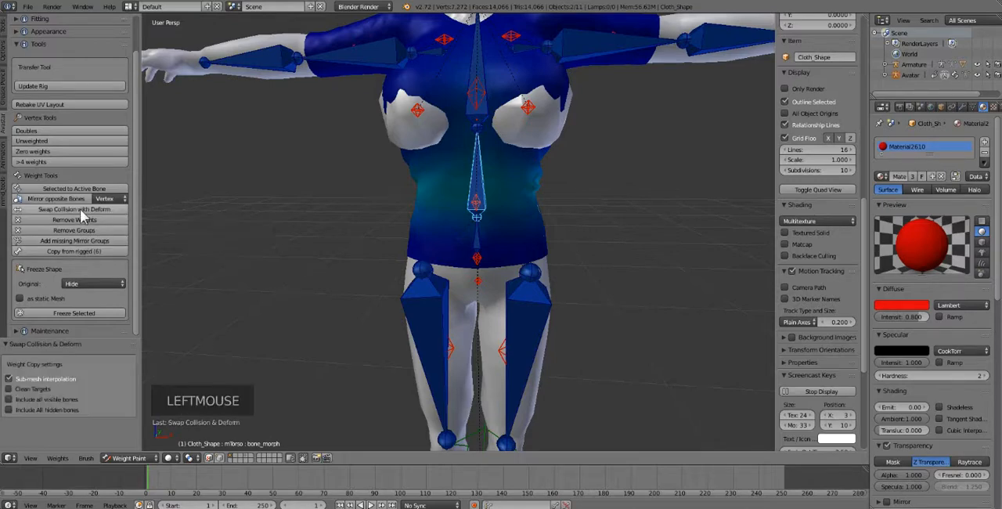
left_click(81, 210)
right_click(477, 207)
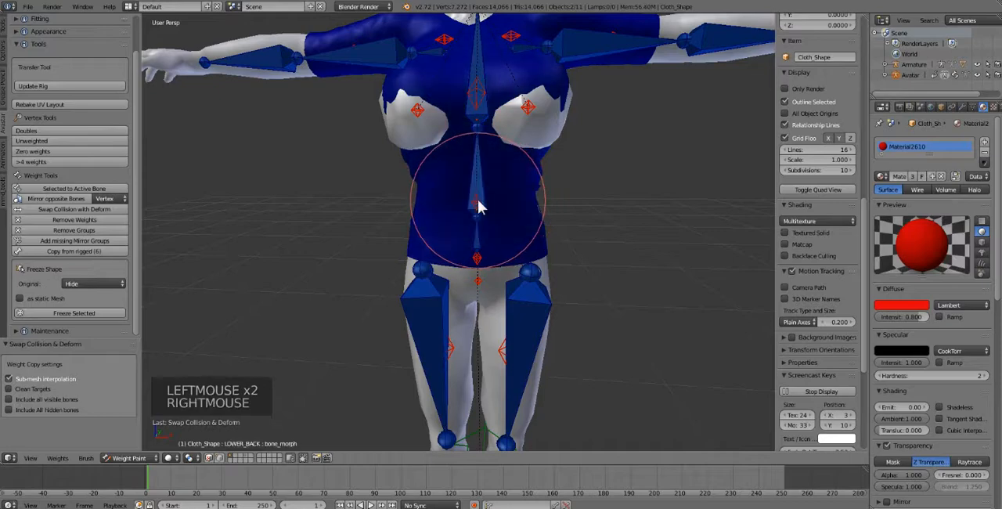
right_click(476, 206)
right_click(475, 208)
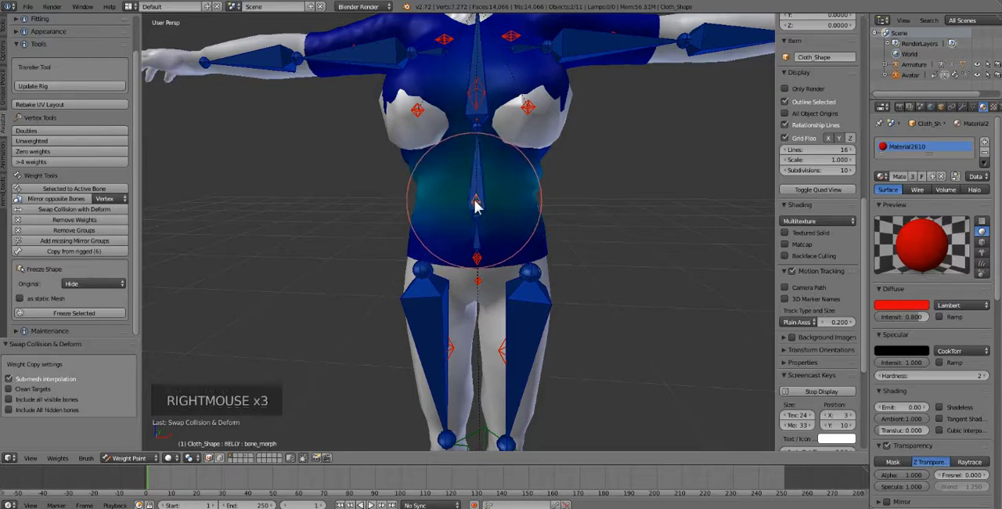
Step: Alternate between mTorso and BELLY to compare how strongly each one is weighted on the shirt's waist
right_click(472, 196)
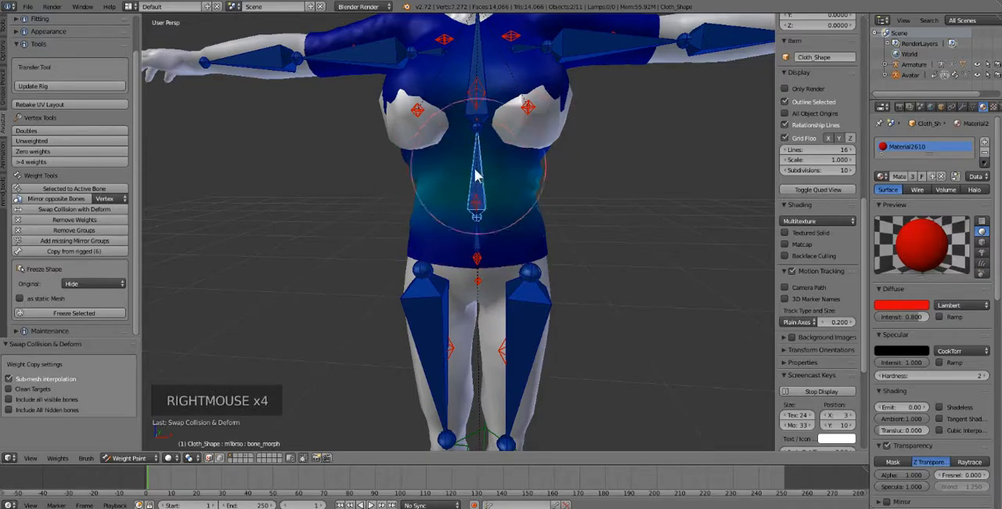
right_click(478, 206)
right_click(468, 218)
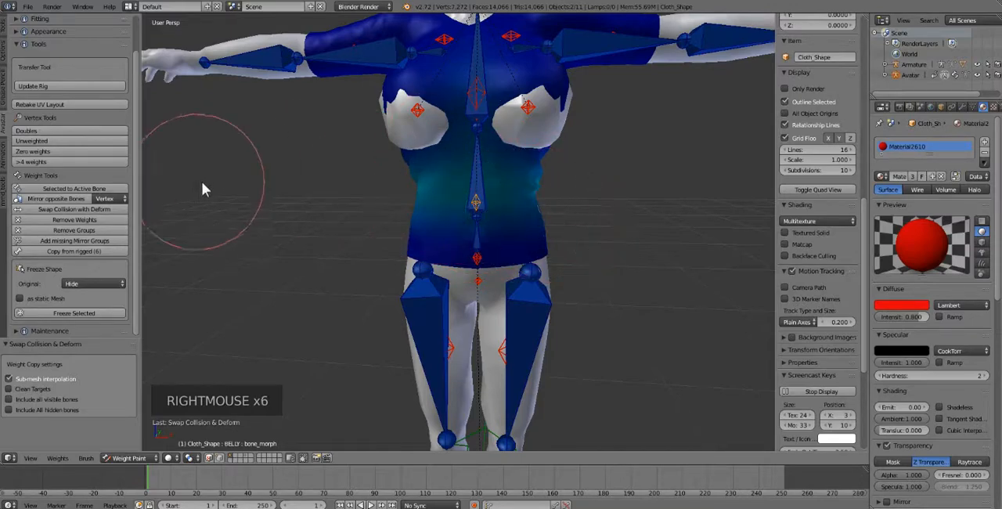
right_click(473, 200)
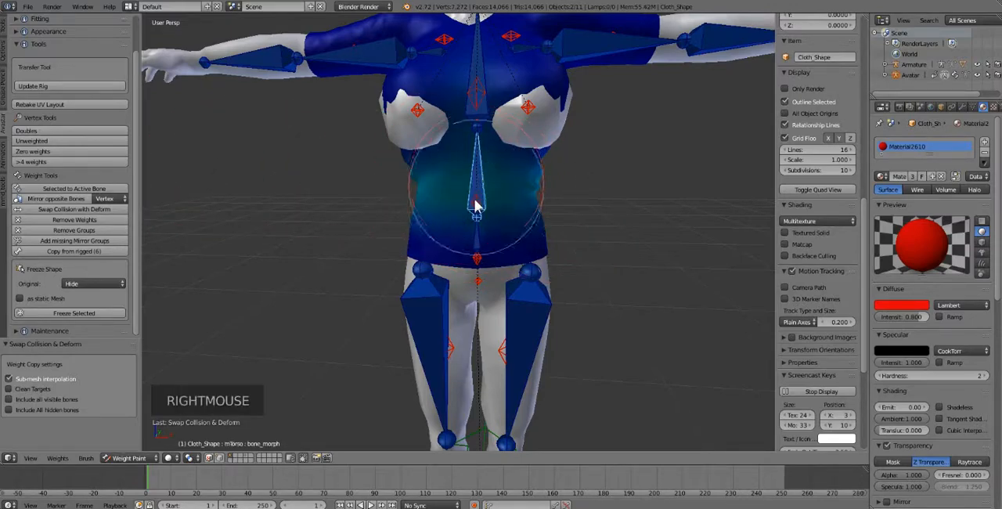
right_click(480, 182)
right_click(482, 167)
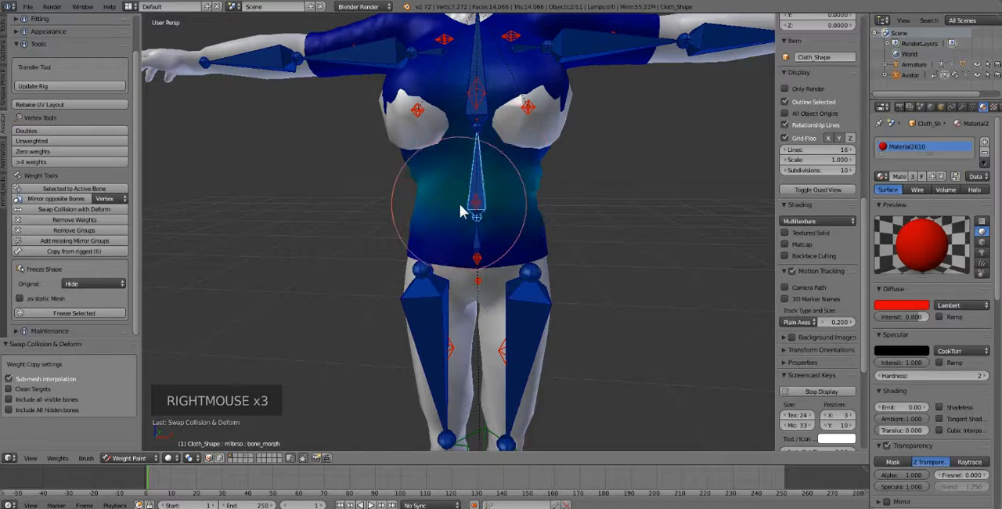
right_click(476, 200)
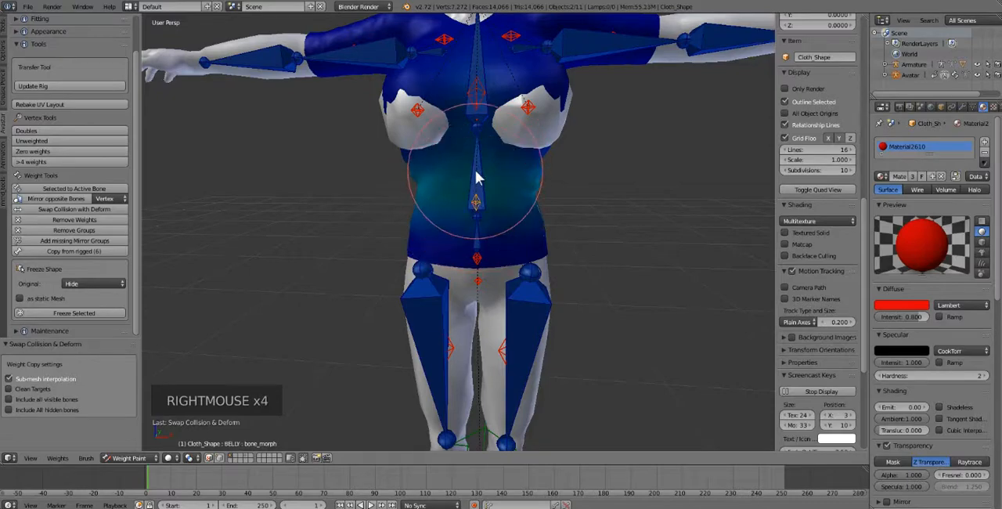
right_click(477, 175)
Step: Remove the BELLY weights from the shirt, and swap the mTorso weights with those of its collision volume
right_click(478, 214)
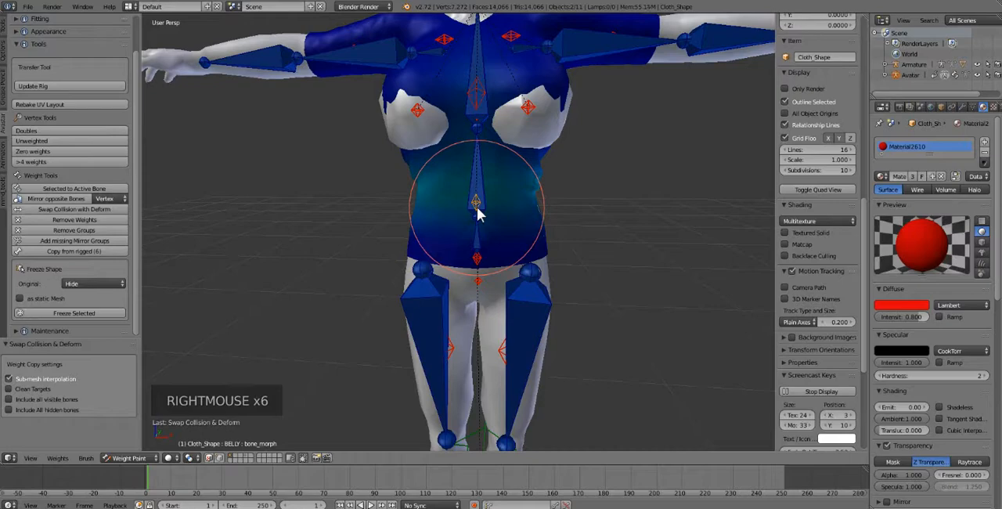
left_click(68, 221)
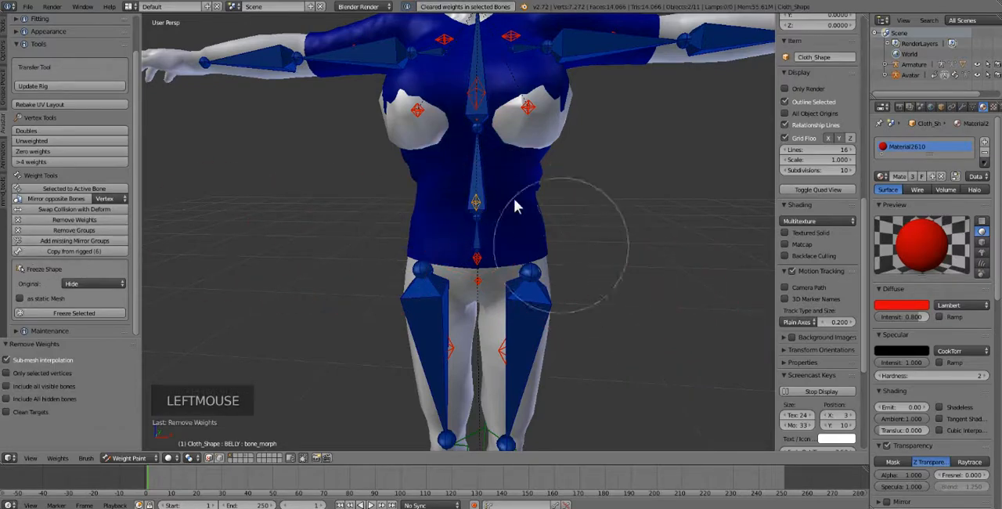
right_click(483, 183)
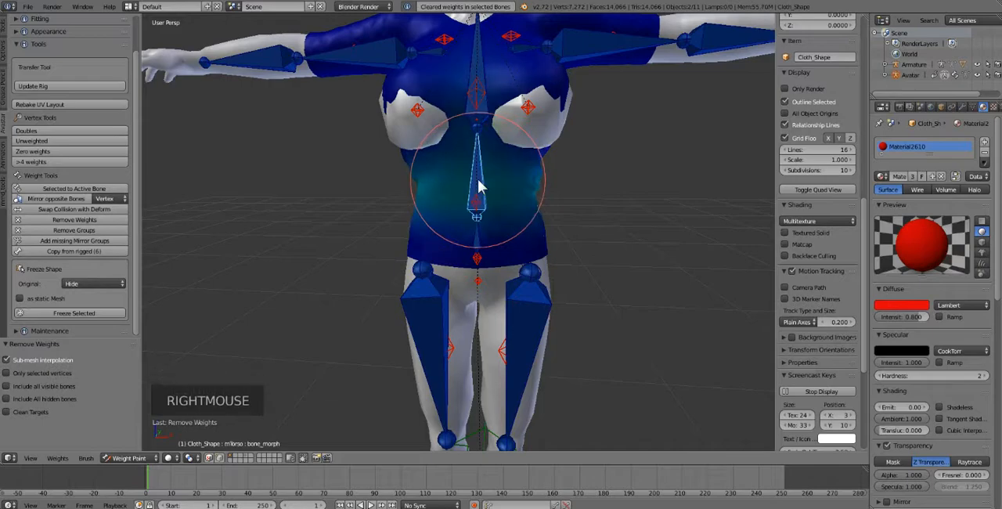
left_click(71, 209)
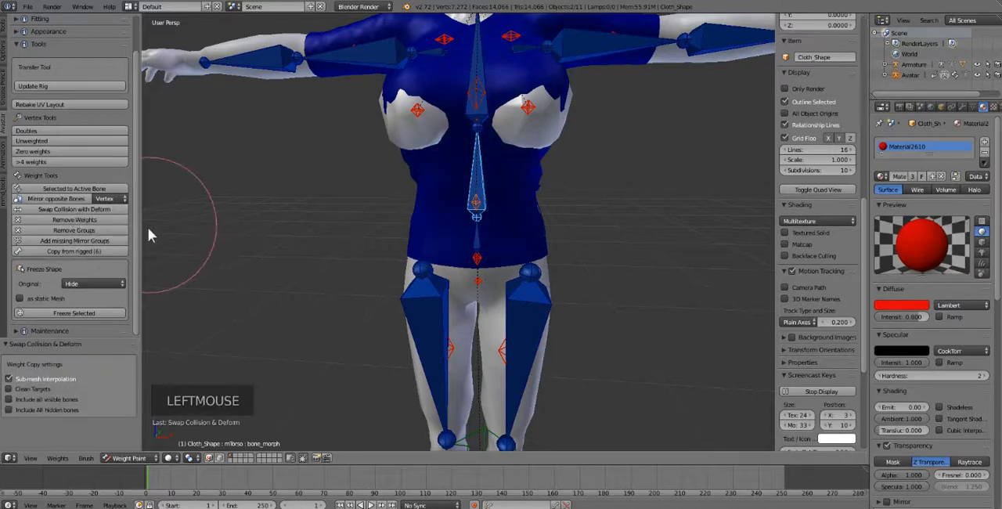
Step: Check the swapped shirt weights on LOWER_BACK, BELLY and mTorso
right_click(476, 209)
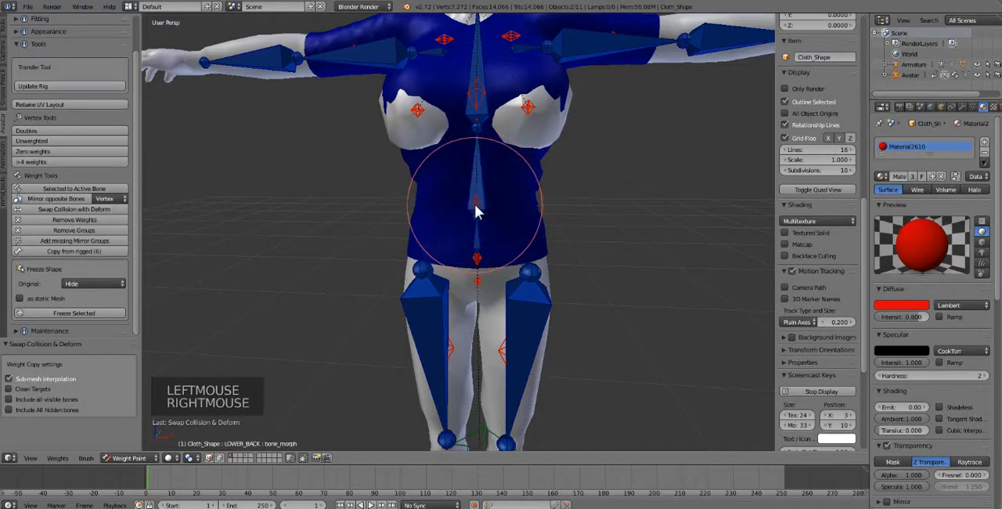
right_click(476, 208)
right_click(476, 207)
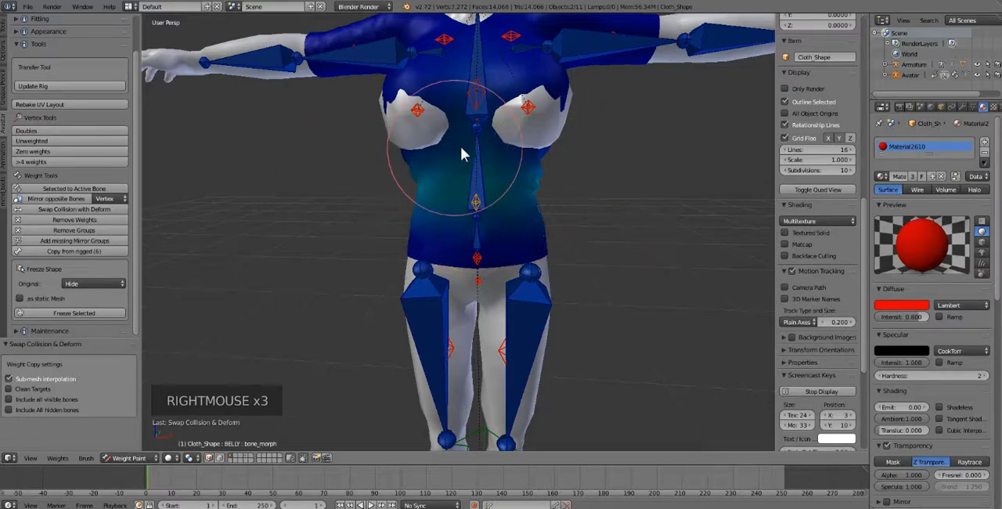
right_click(482, 172)
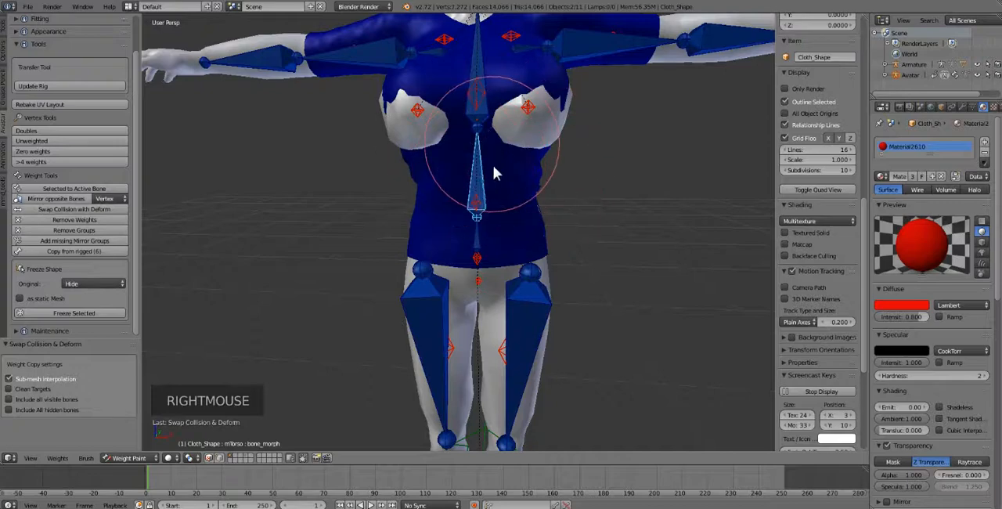
right_click(479, 201)
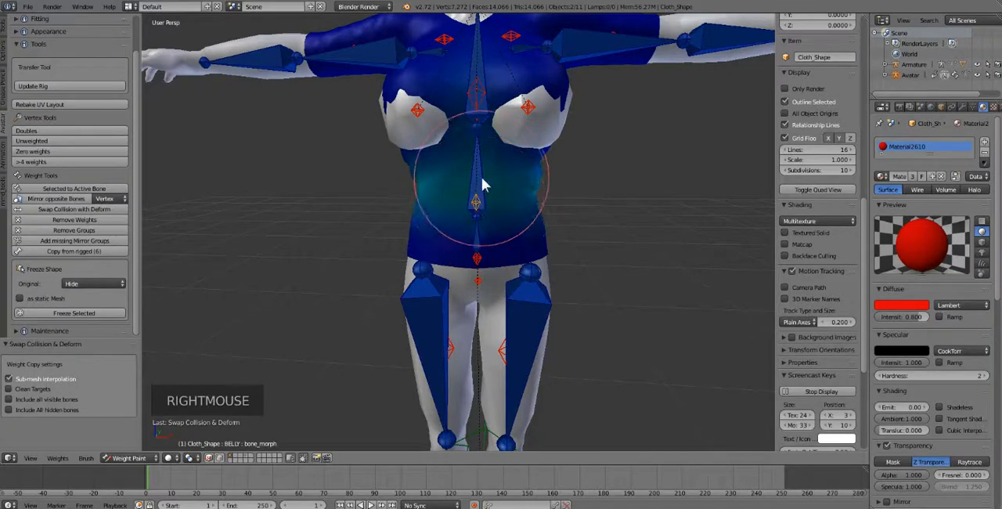
Step: Rotate the mTorso bone freely to test how the shirt deforms, and clear all pose rotations
right_click(488, 194)
key("r")
key("r")
key("r")
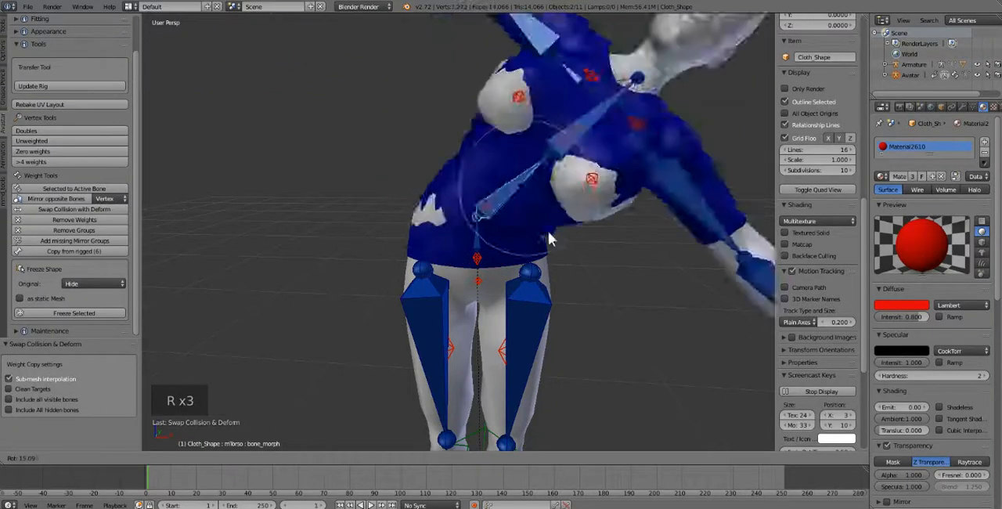
key("a")
key("a")
key("a")
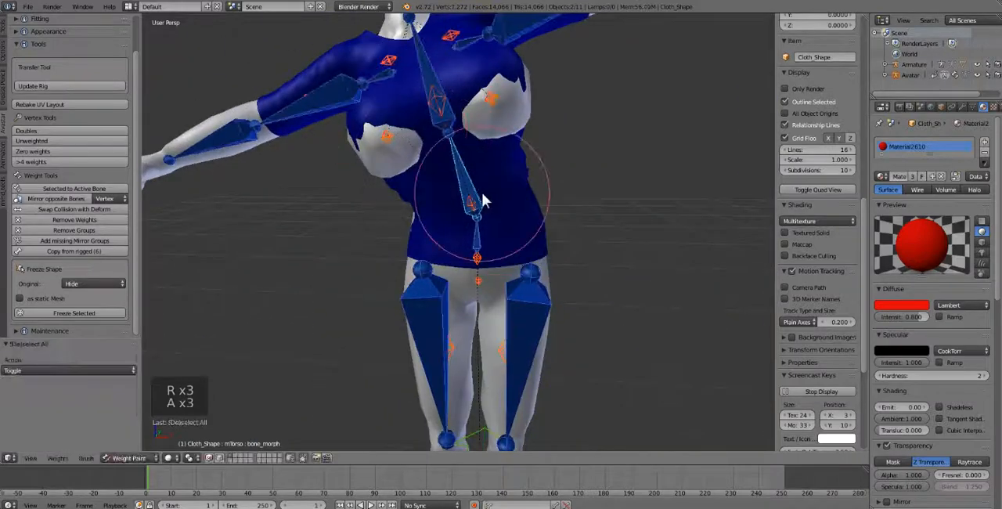
key("alt+r")
Step: Compare the shirt's BELLY weights with its mTorso weights
right_click(477, 204)
right_click(478, 201)
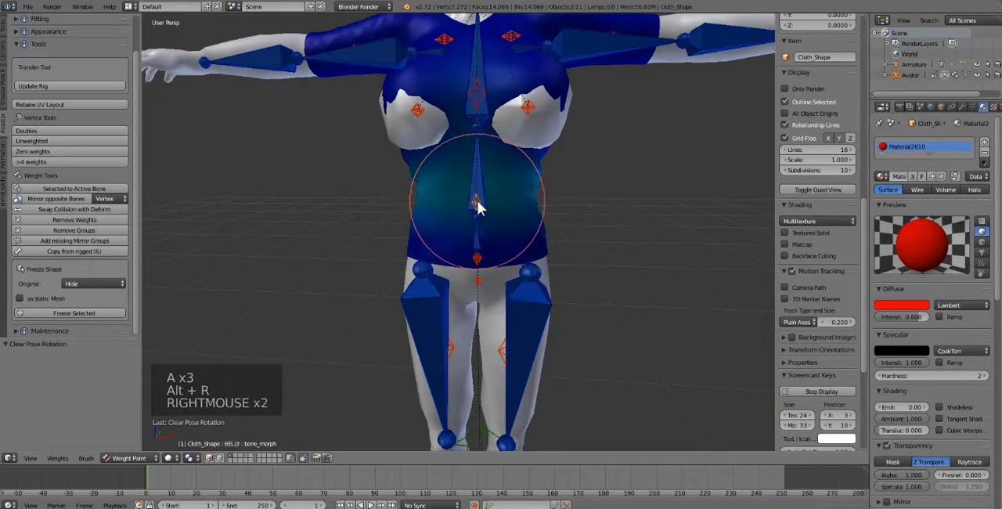
right_click(477, 168)
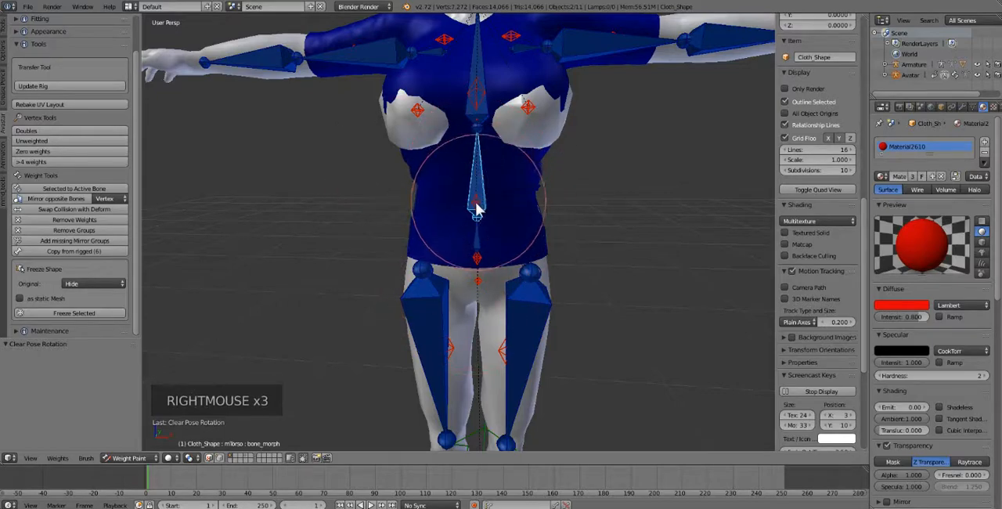
right_click(477, 207)
right_click(482, 161)
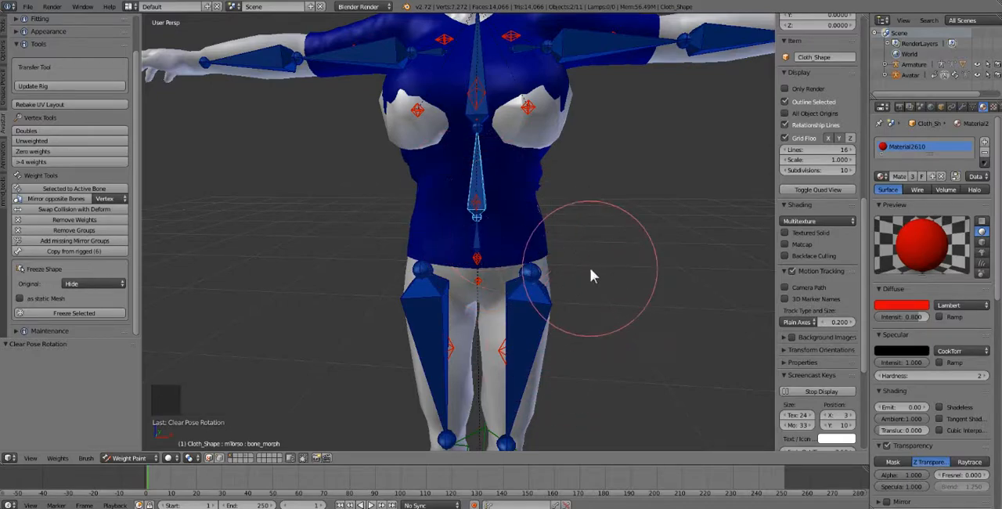
Step: Show the baggy round-neck shirt's layer together with the avatar's, and add the red shirt to the selection as the active weight-paint mesh
left_click(240, 458)
right_click(521, 199)
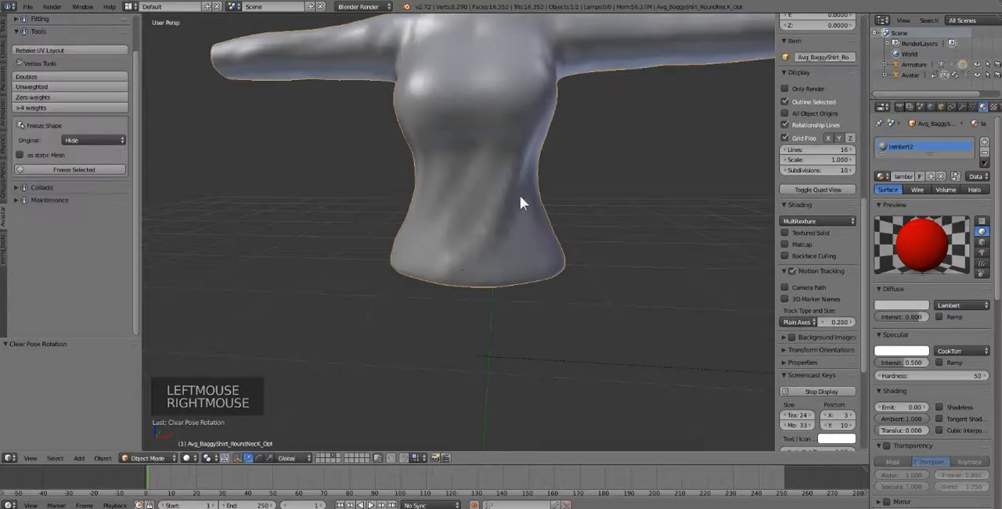
left_click(318, 453, "shift")
right_click(444, 155, "shift")
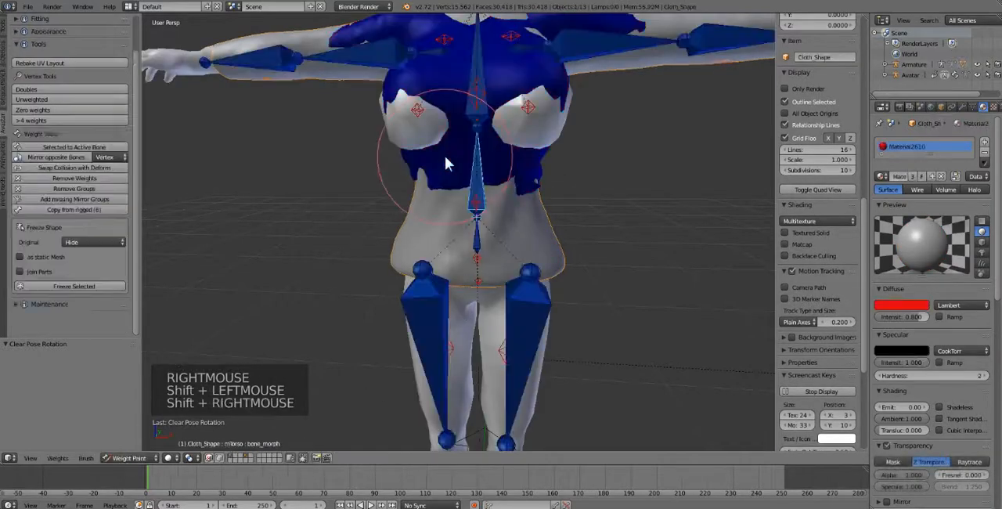
left_click(133, 458)
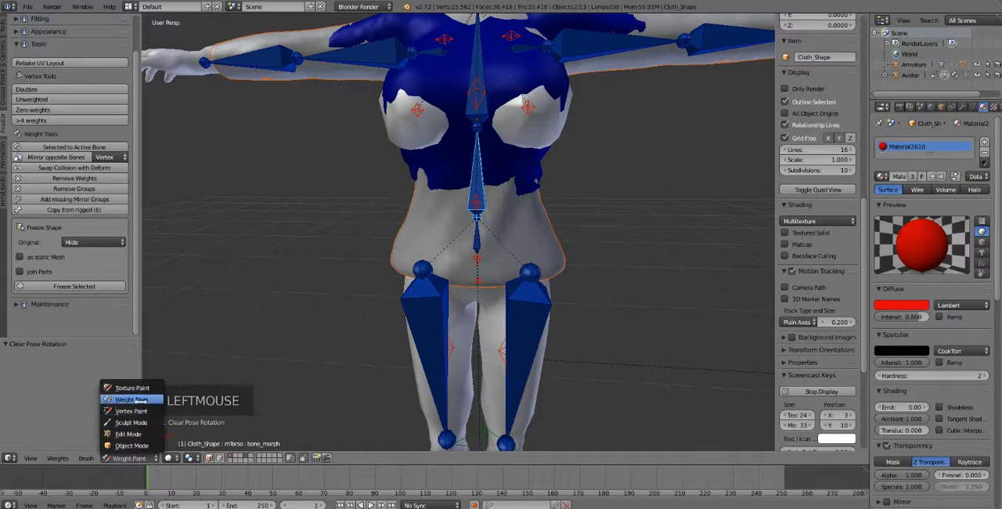
scroll(80, 201, "down", 4)
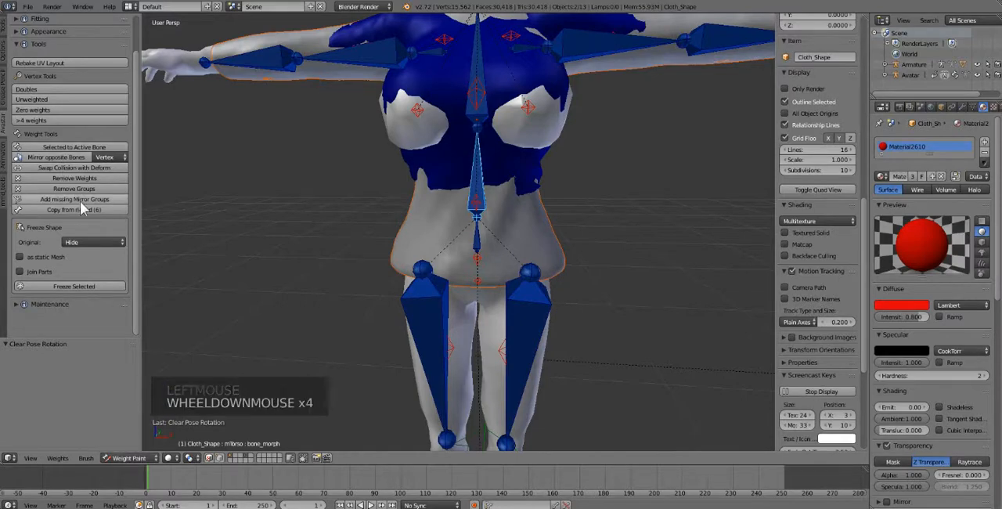
Step: Transfer weights from the baggy shirt to the red shirt, with Group set to Active and Replace set to Empty
left_click(133, 138)
left_click(4, 25)
scroll(89, 291, "down", 5)
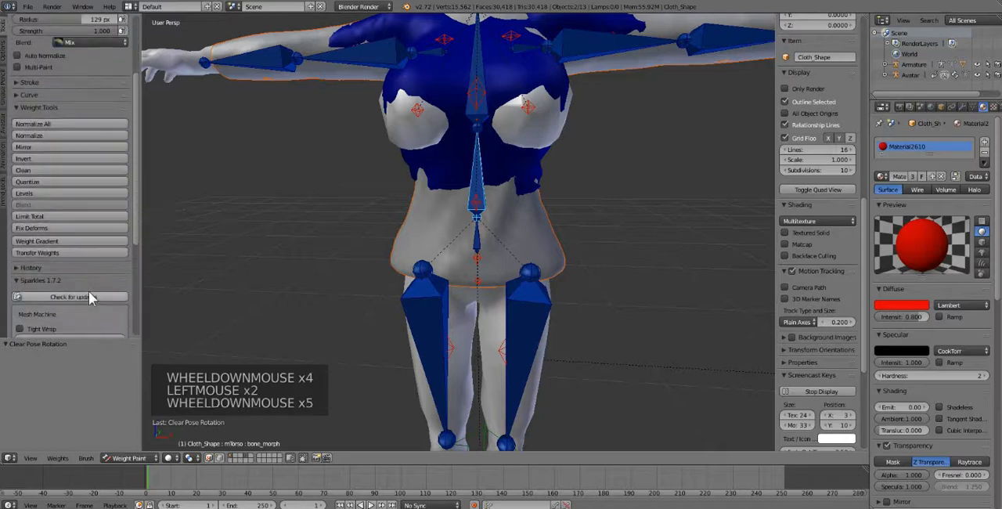
left_click(73, 253)
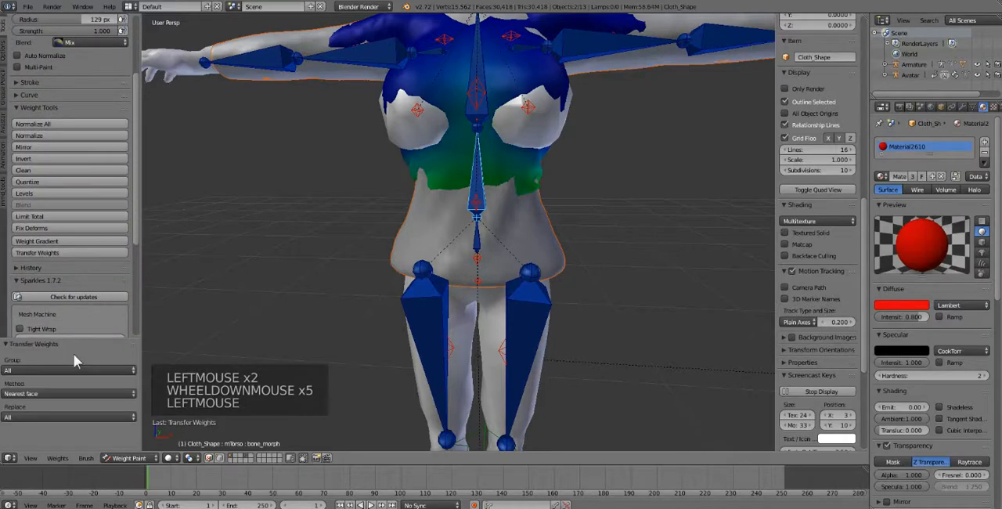
left_click(69, 369)
left_click(73, 354)
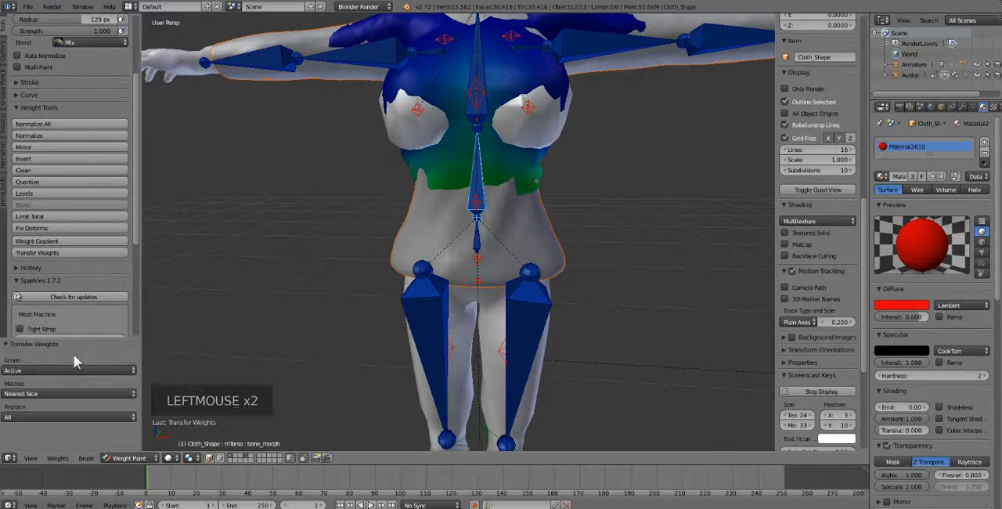
left_click(41, 415)
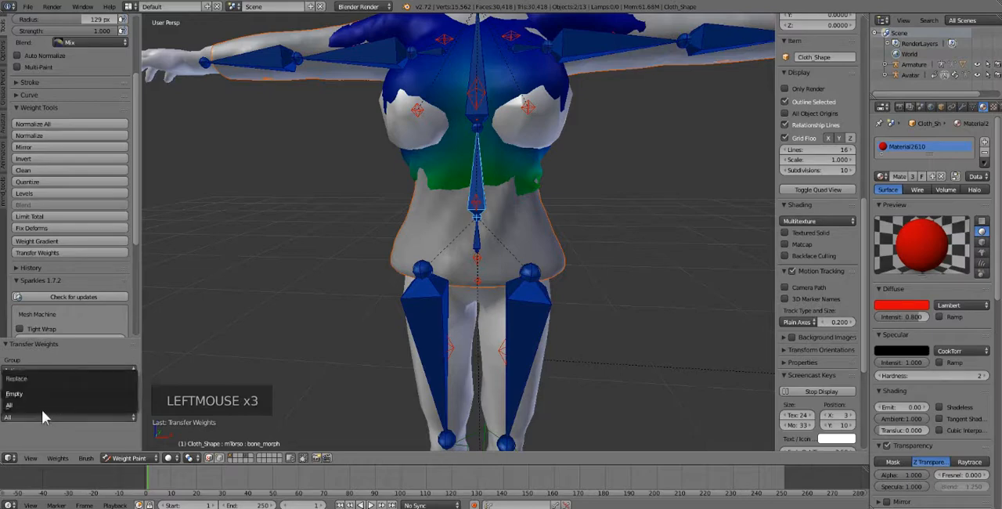
left_click(45, 391)
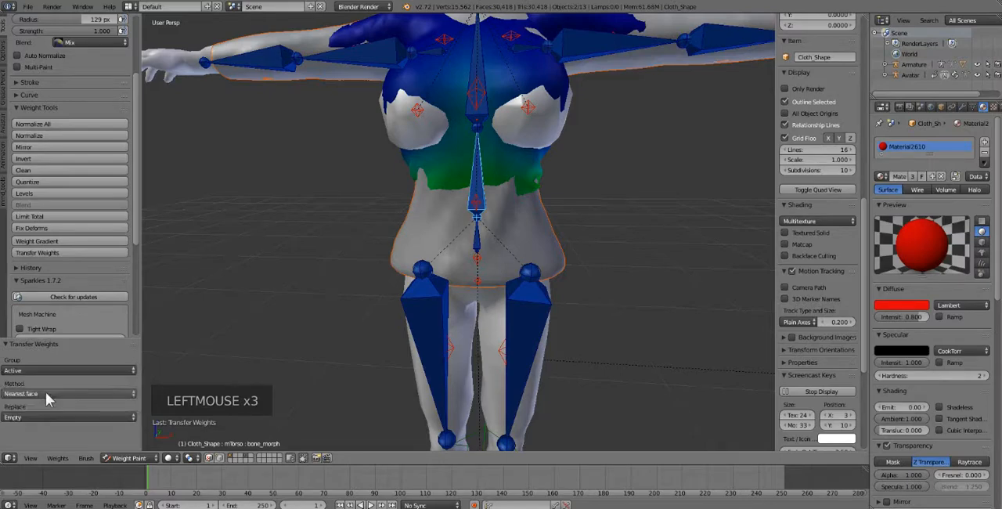
Step: Check the transferred weights on the red shirt for mTorso and BELLY
right_click(481, 180)
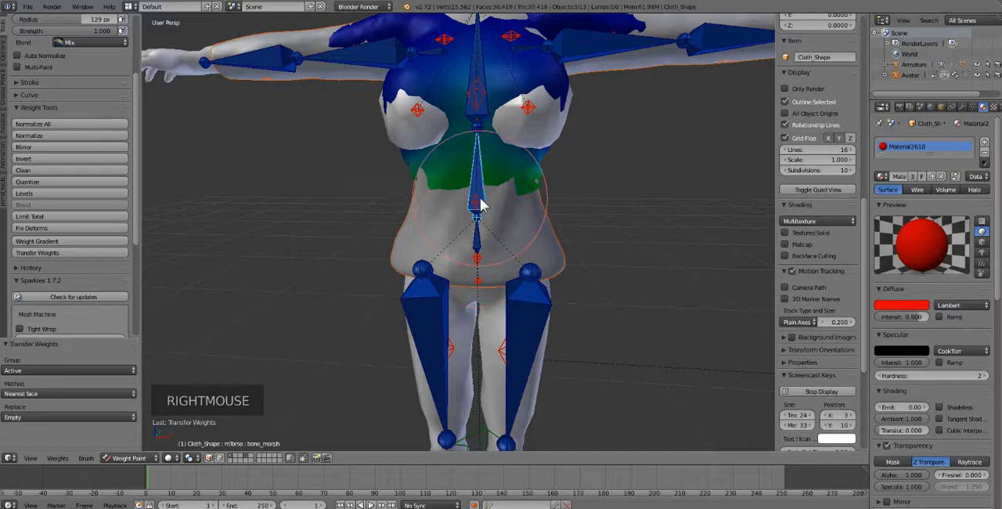
right_click(478, 205)
right_click(478, 203)
right_click(480, 162)
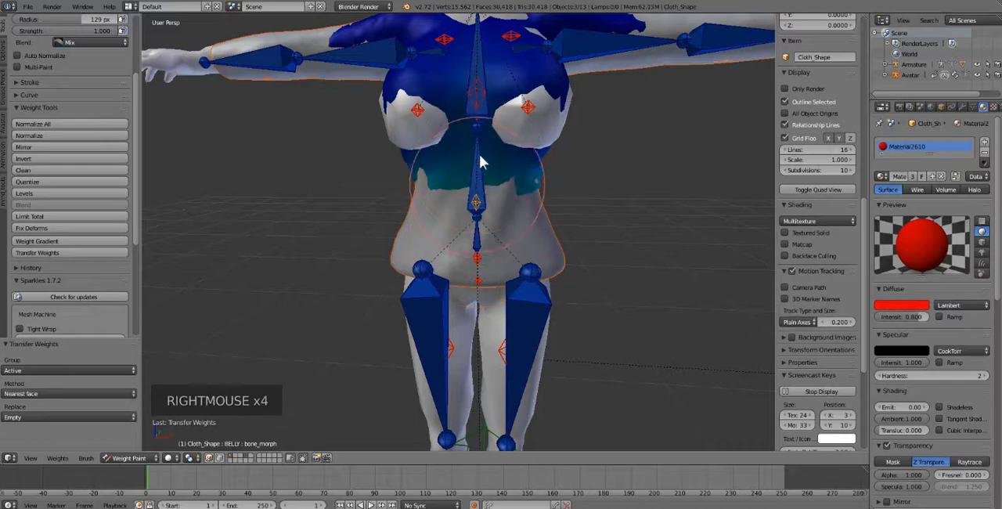
Step: Rotate mTorso to test the red shirt with the transferred weights, and reset all bone rotations
right_click(481, 156)
key("r")
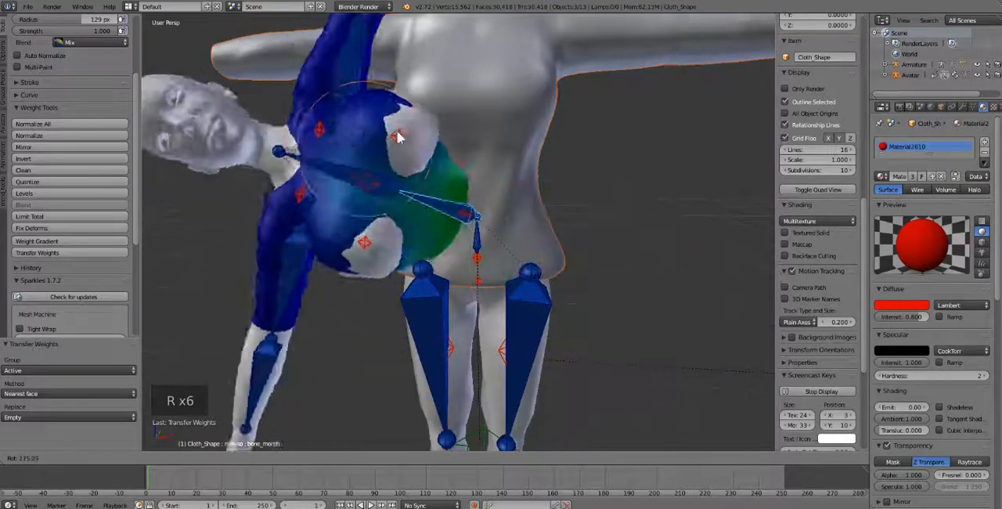
key("a")
key("a")
key("a")
key("alt+r")
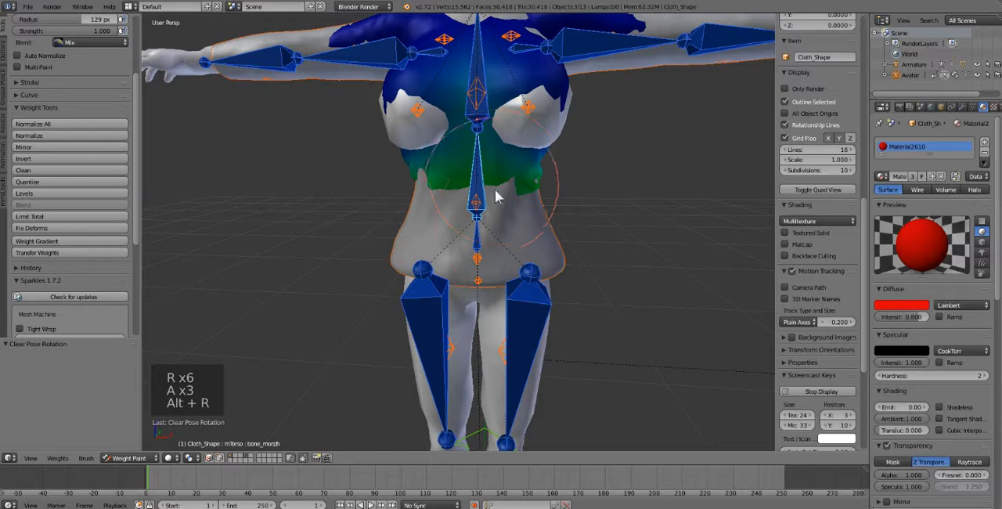
Step: Return to Object Mode, select only the red shirt, and hide the baggy shirt's layer
left_click(125, 458)
left_click(118, 443)
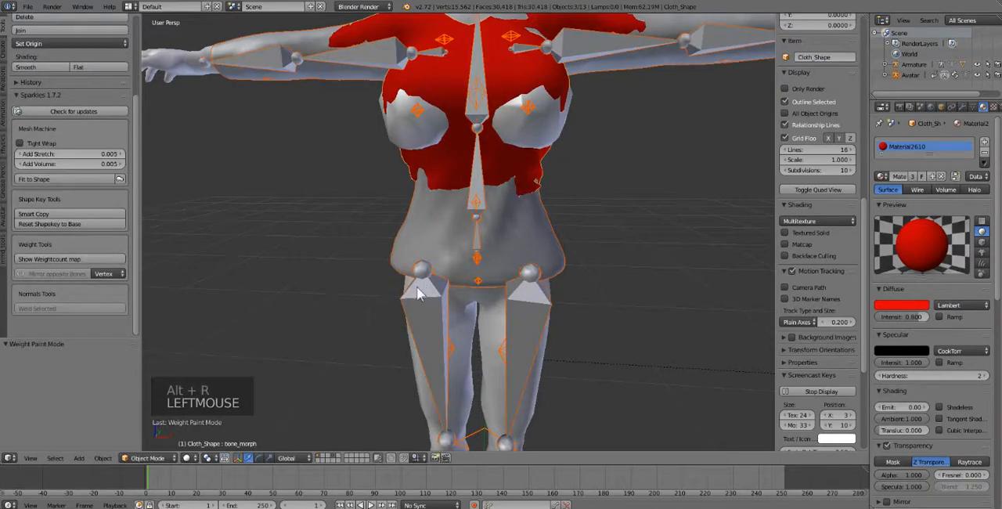
right_click(435, 170)
right_click(438, 172)
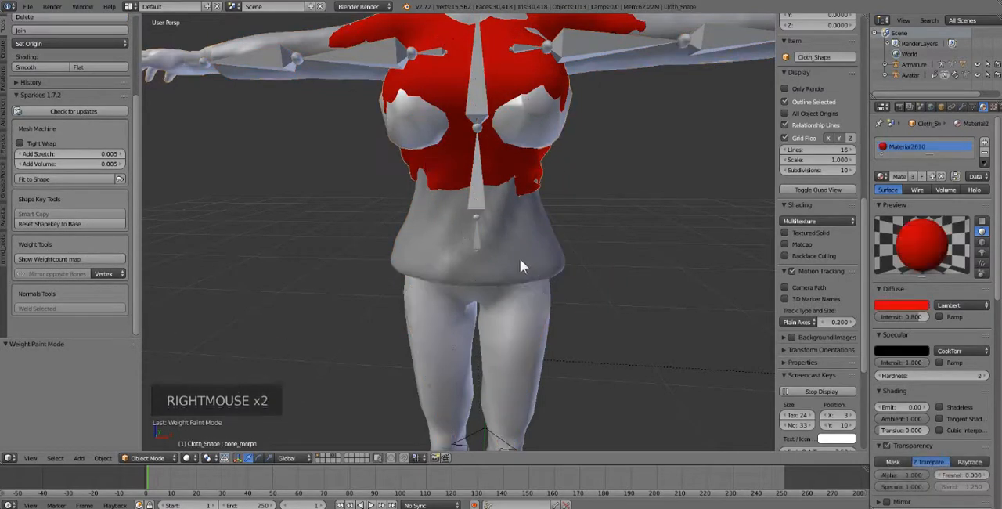
scroll(520, 259, "down", 3)
scroll(500, 240, "up", 2)
middle_click_drag(448, 212, 532, 201)
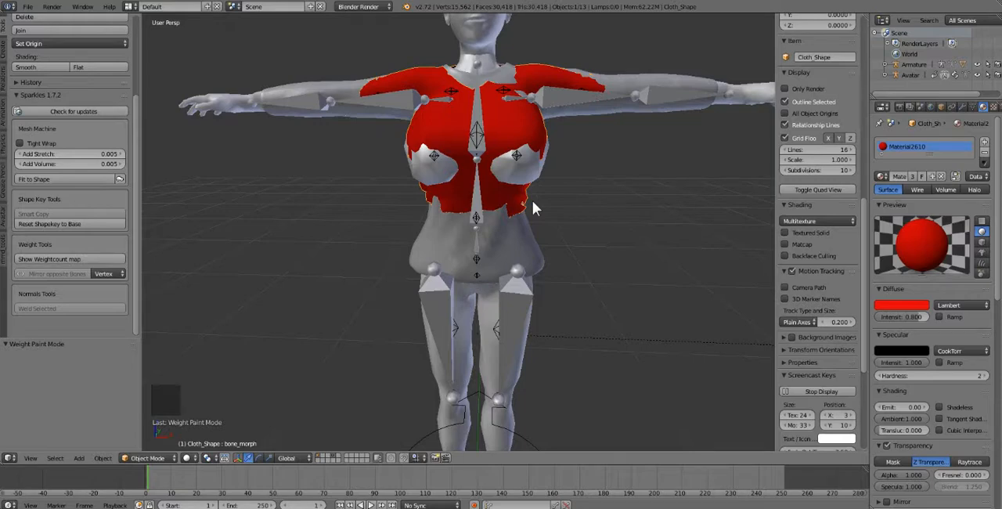
left_click(315, 454)
left_click(317, 455)
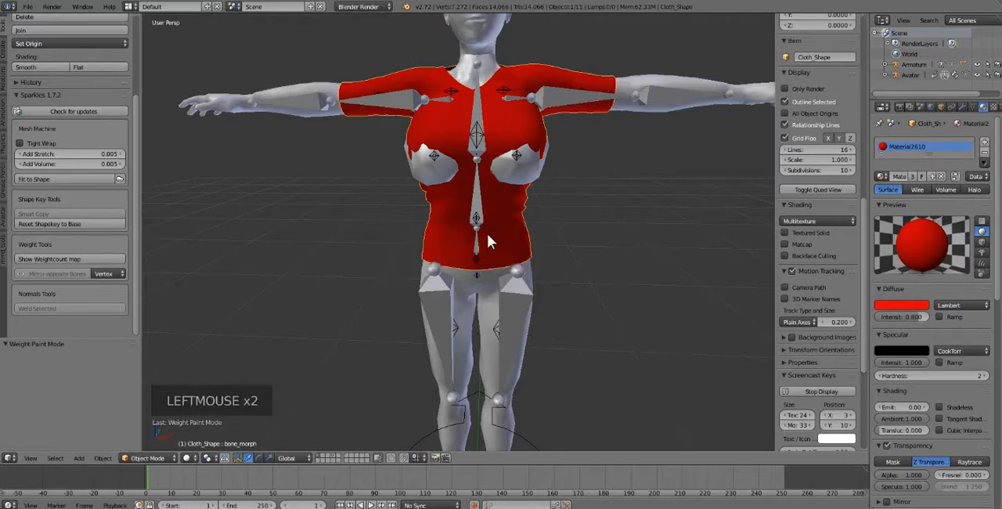
Step: Select the avatar's upper body mesh and reset its appearance to the default shape
mouse_move(510, 226)
middle_mouse_down()
mouse_move(447, 232)
mouse_move(477, 224)
mouse_move(566, 233)
mouse_move(511, 220)
middle_mouse_up()
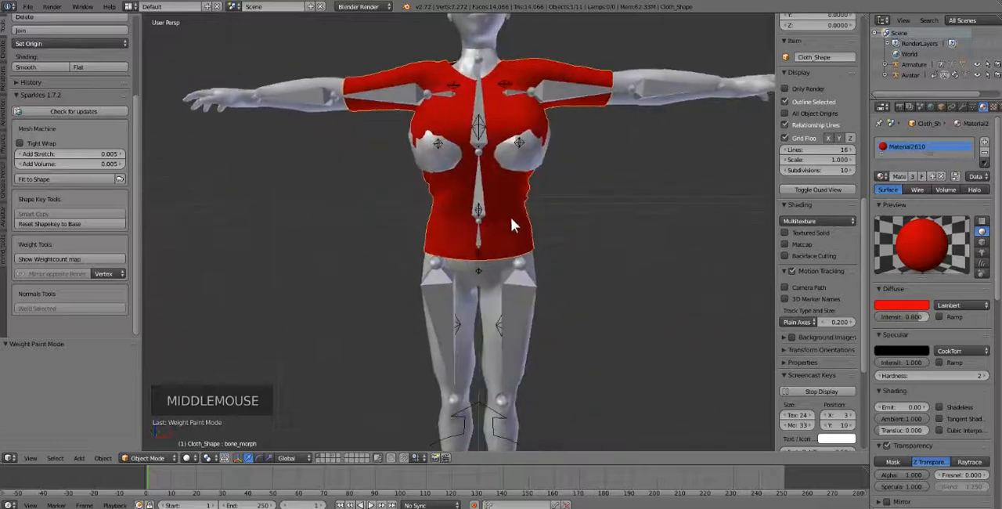
right_click(385, 100)
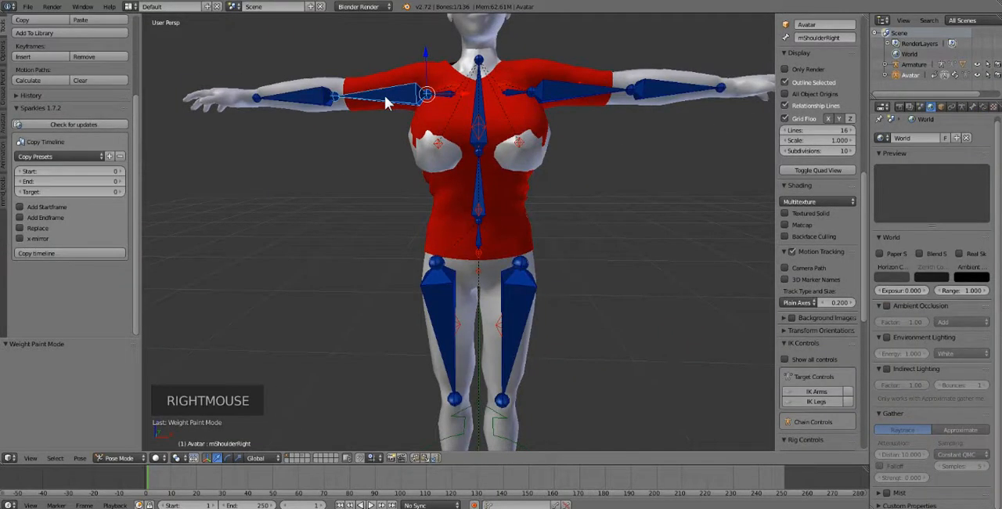
right_click(439, 206)
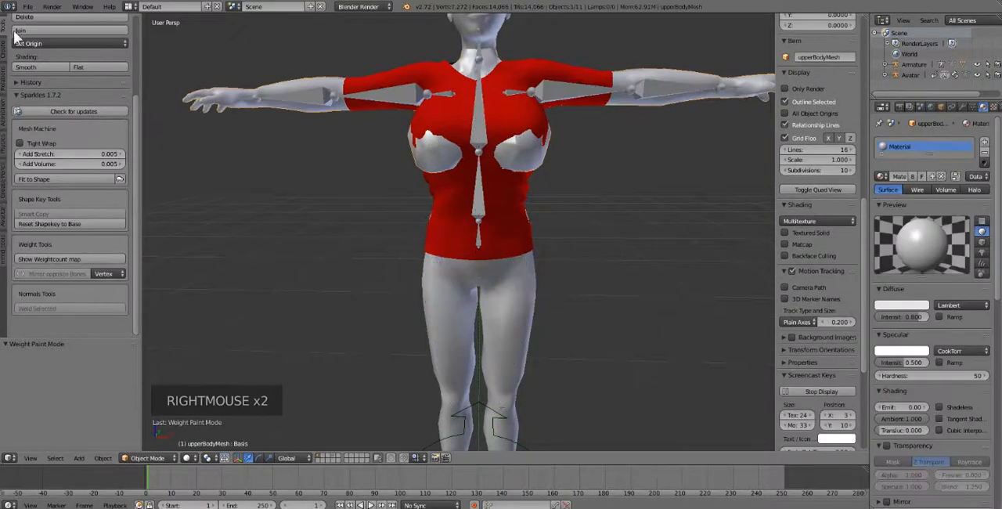
left_click(5, 218)
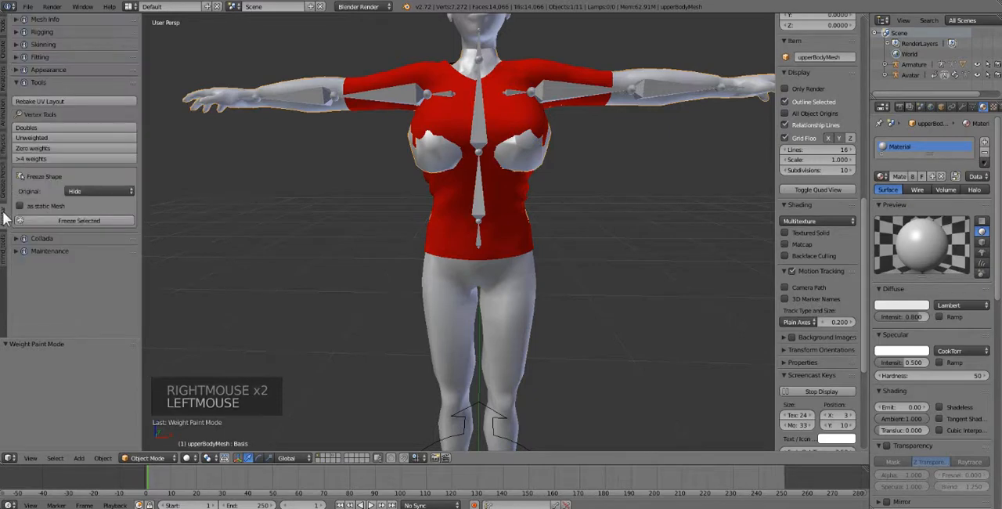
left_click(38, 67)
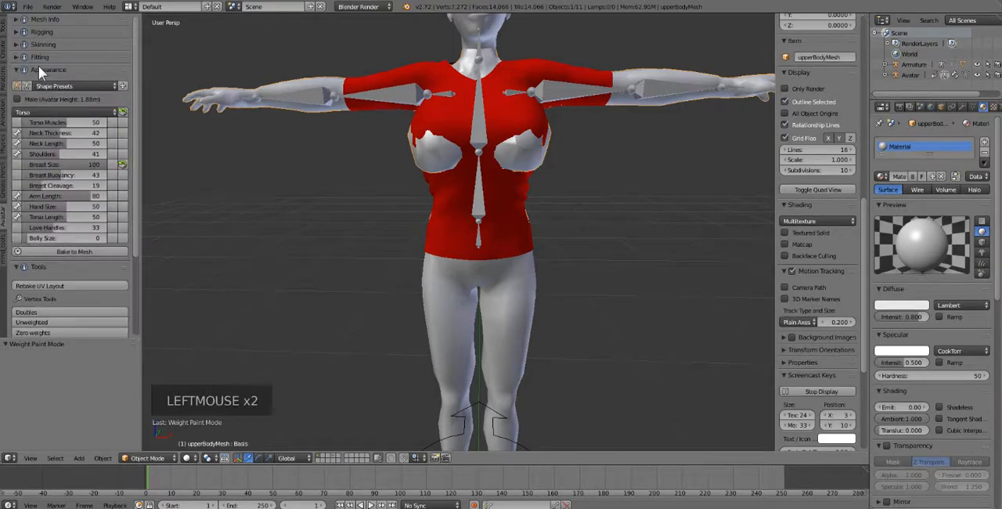
left_click(16, 82)
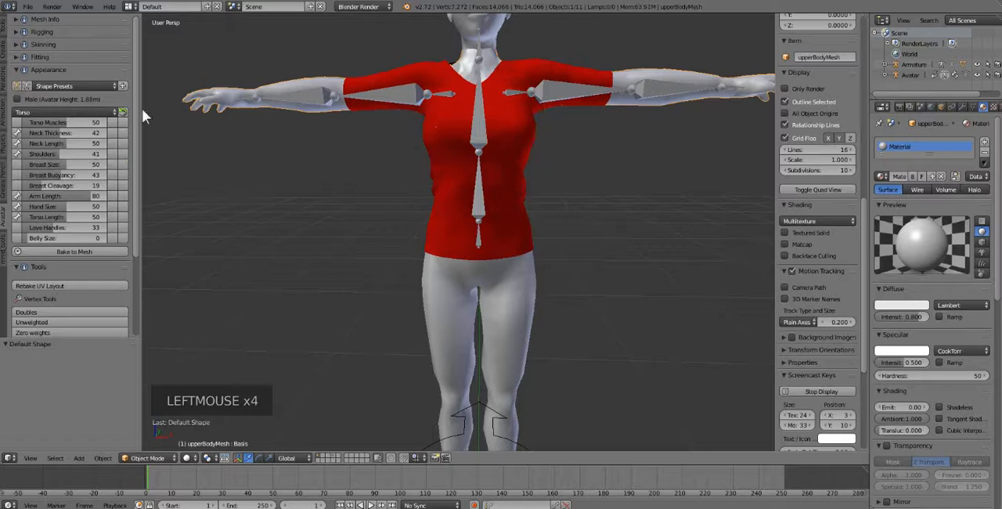
Step: Select the red shirt and start a Collada (Avastar) export with the Desktop as destination folder
right_click(525, 162)
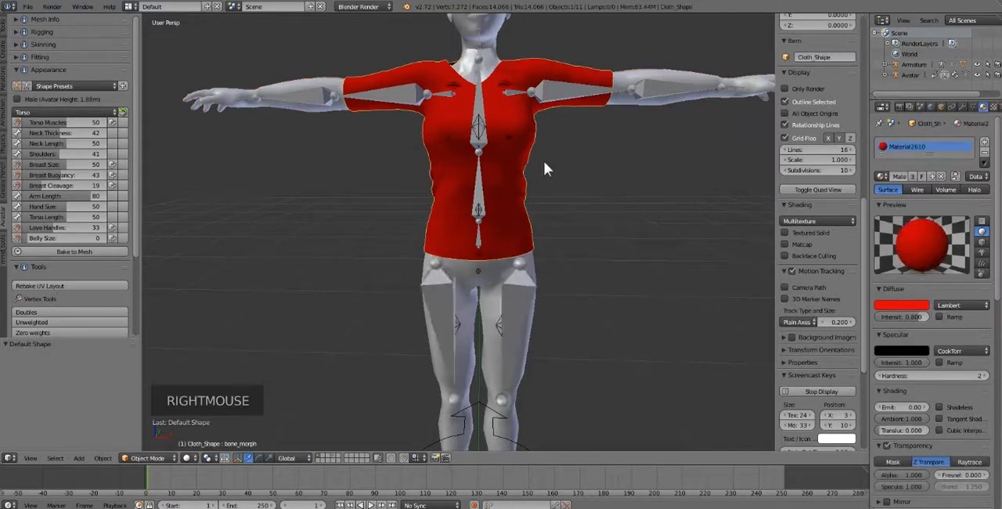
left_click(28, 7)
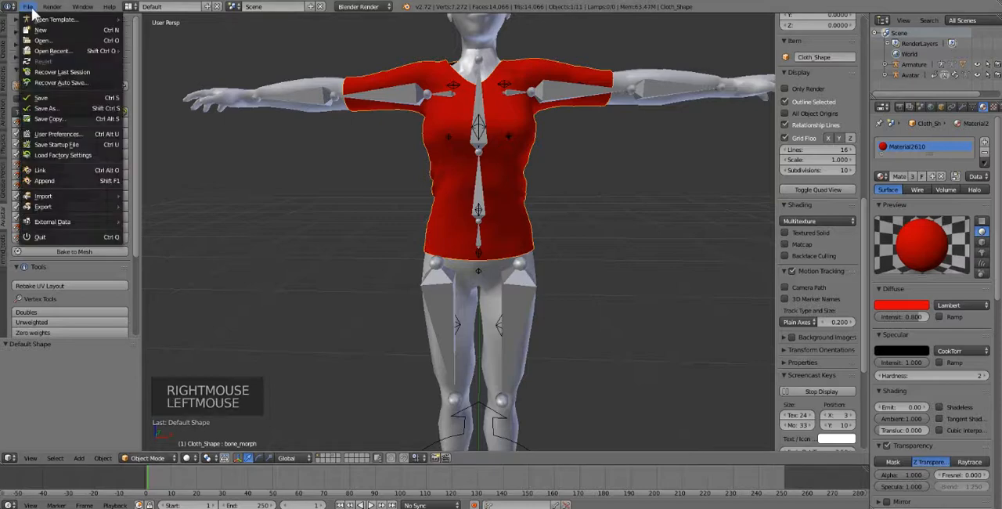
mouse_move(70, 206)
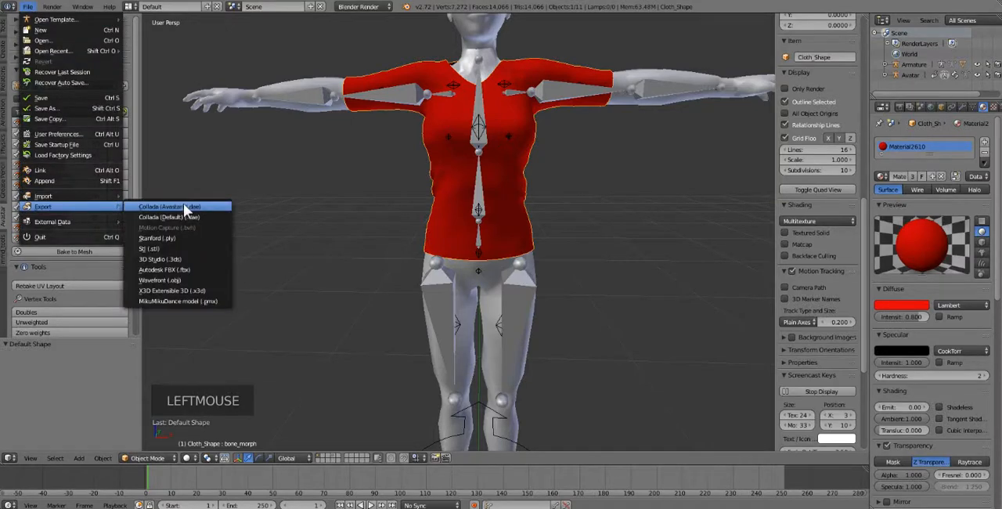
left_click(196, 205)
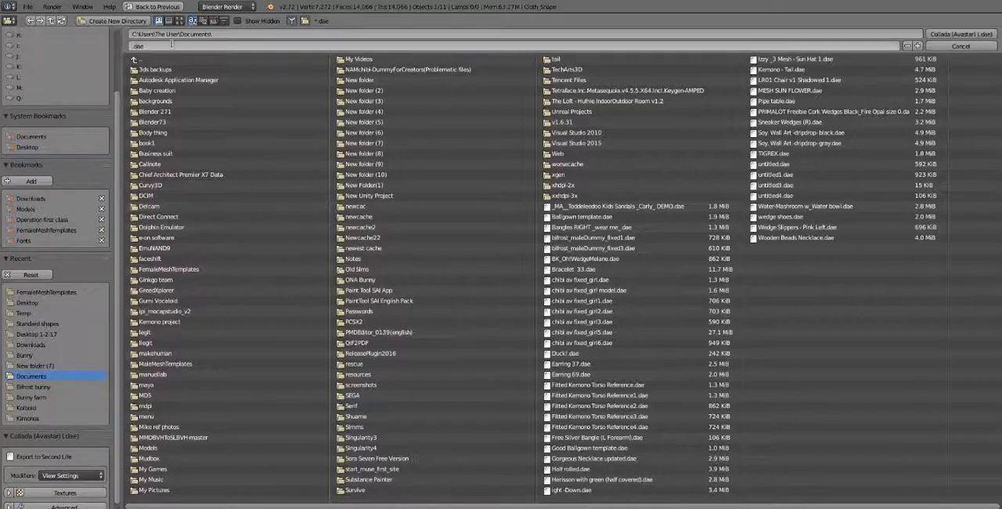
left_click(26, 147)
Step: Name the export file "avastar fitmesh shirt" and export the red shirt as a .dae file
left_click(234, 46)
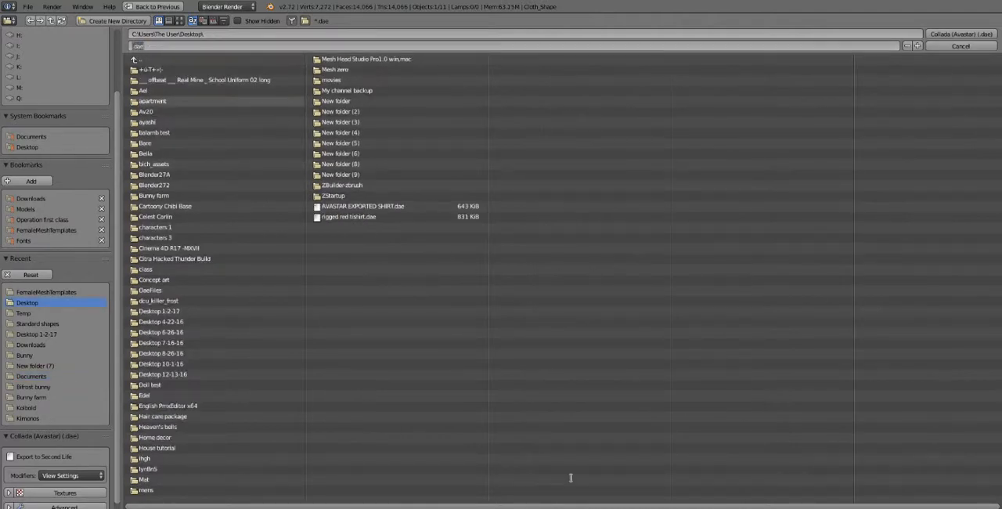
key("Left")
type("avastar fitmesh shirt")
key("Return")
key("Return")
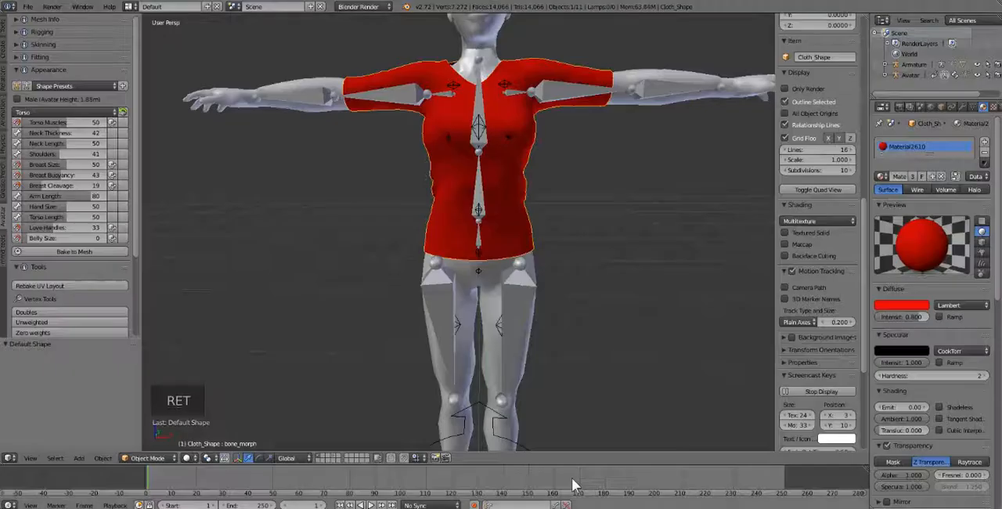